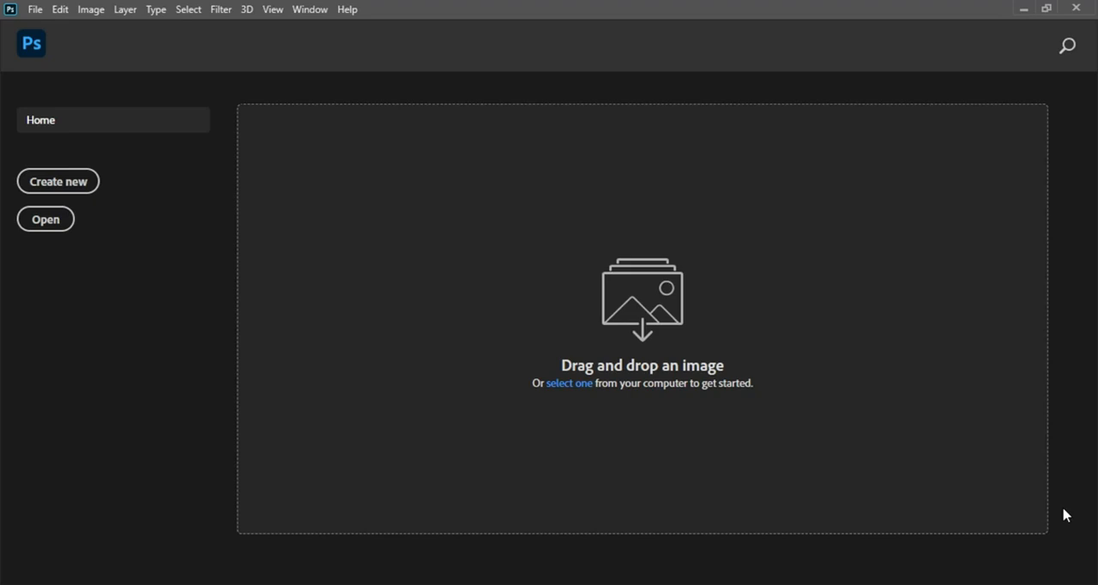
Step: Create a new 4 × 4 inch, 300 ppi RGB document named CHOKE with a white background
left_click(76, 177)
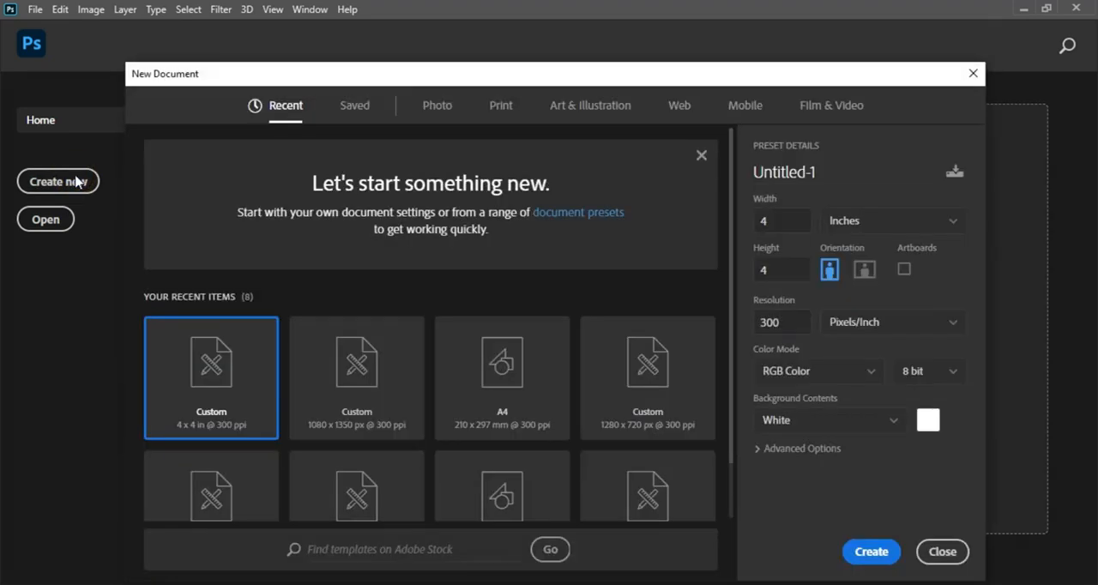
double_click(837, 167)
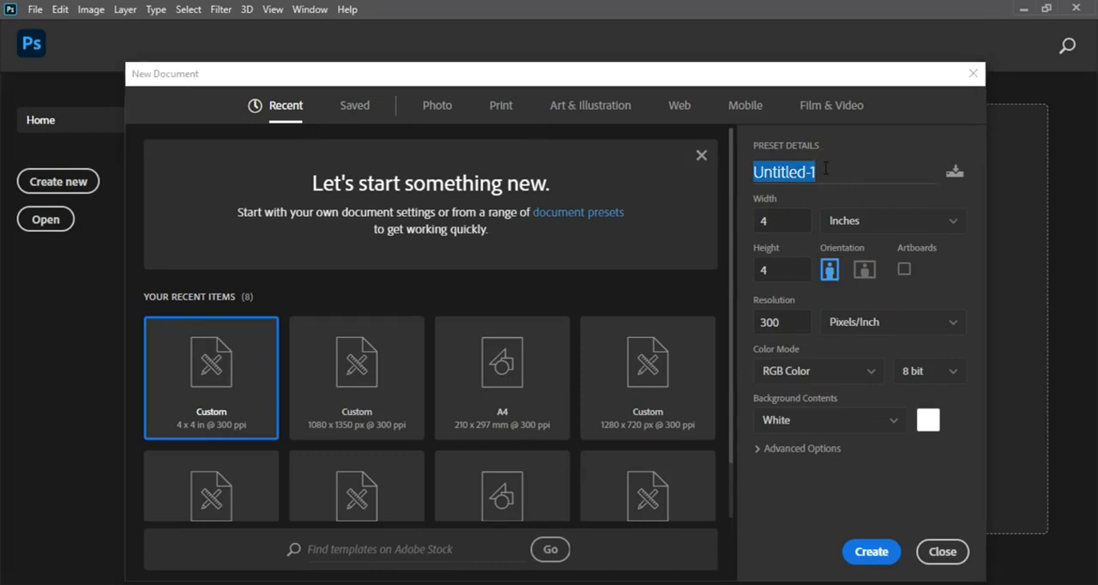
key("BackSpace")
type("CHOKE")
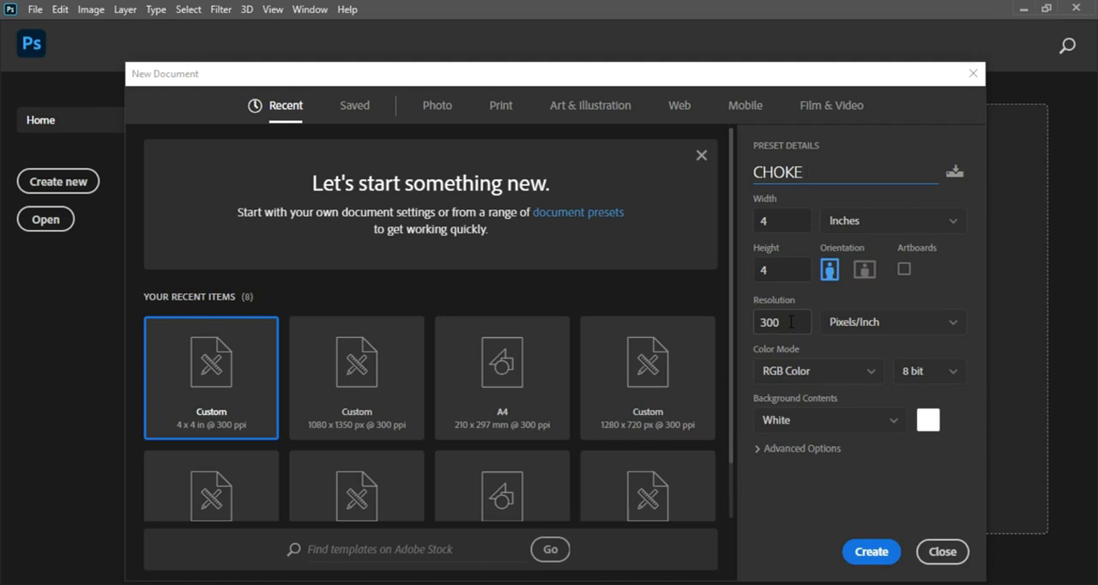
left_click(868, 550)
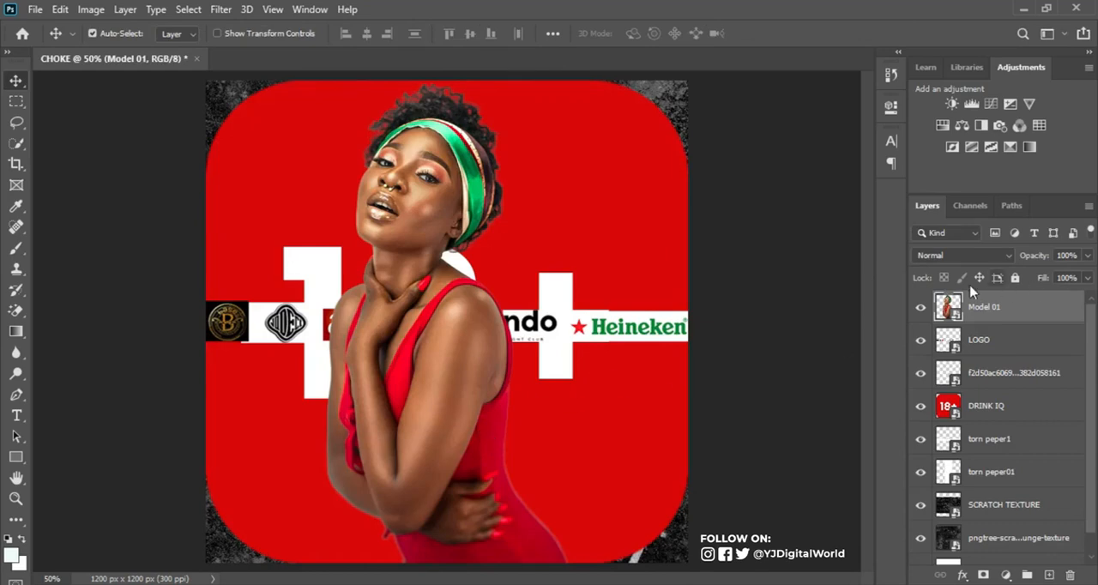
Step: Hide all layers above the Background and add a light grey Solid Color fill layer directly above it
left_click_drag(922, 306, 921, 539)
scroll(1091, 444, "down", 1)
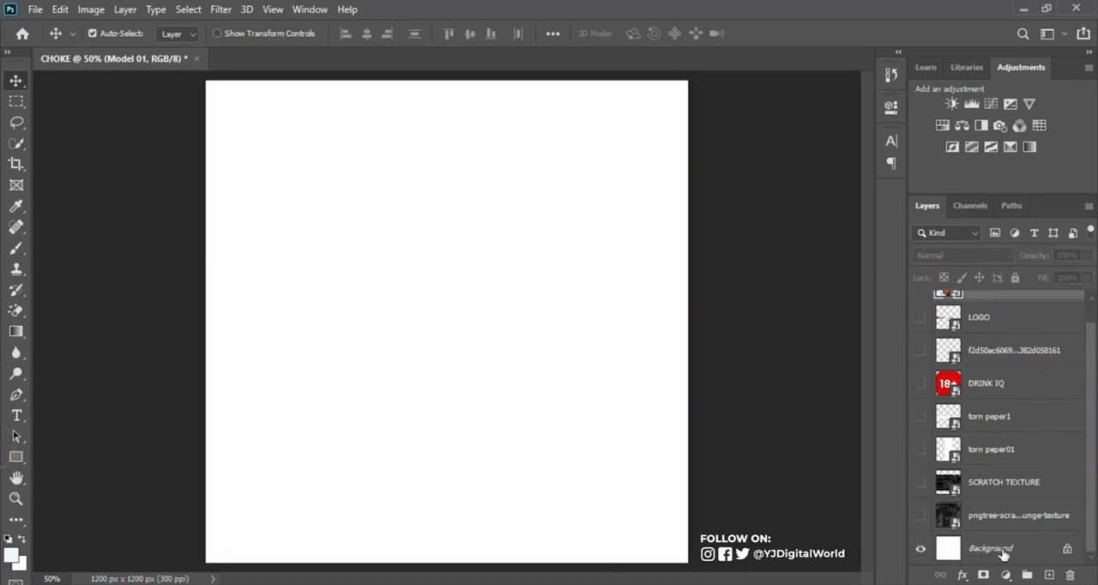
left_click(1002, 551)
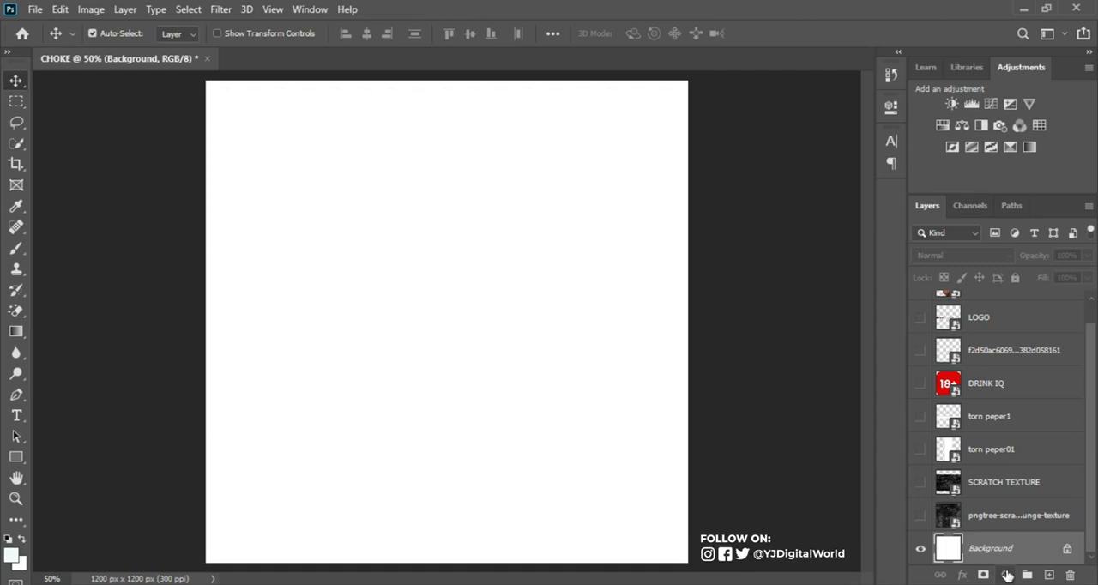
left_click(1007, 574)
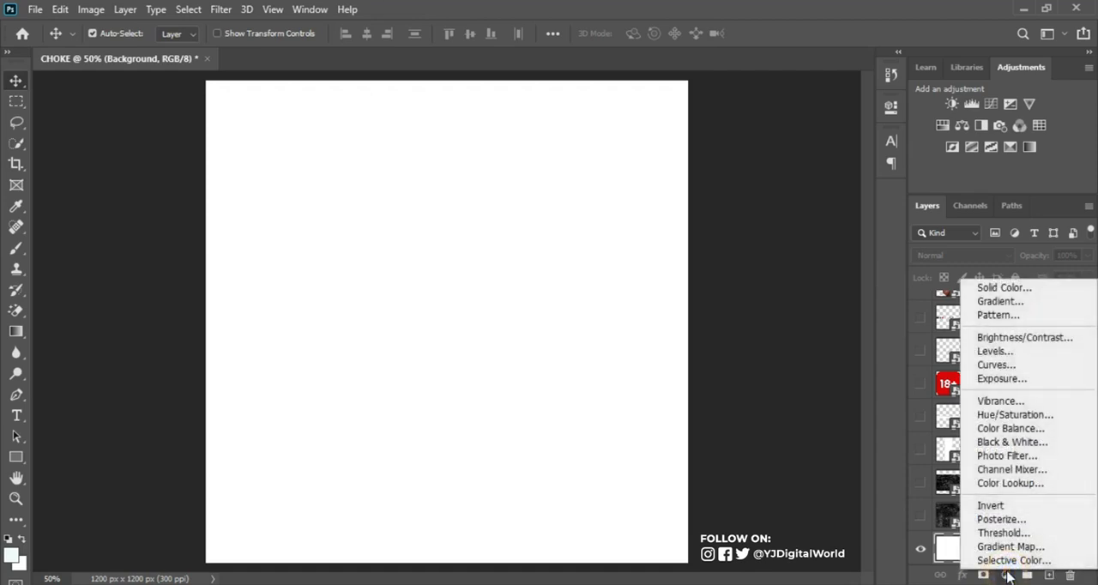
left_click(1003, 287)
left_click_drag(676, 161, 673, 150)
left_click(1020, 126)
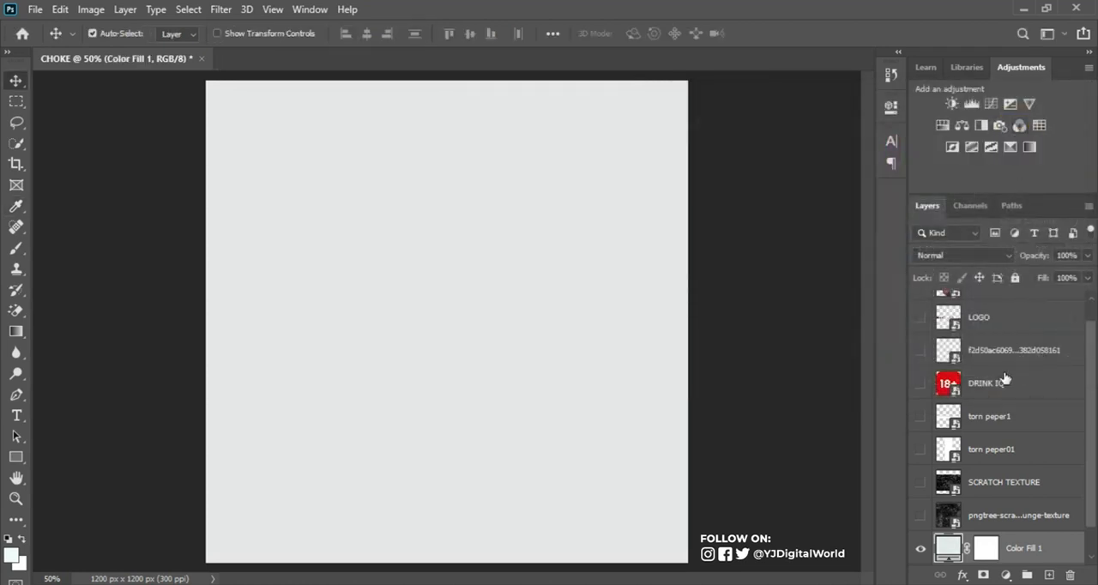
Step: Place the SCRATCH TEXTURE layer directly above the colour fill, show it, and scale it to about 56% to cover the canvas
left_click_drag(991, 483, 994, 520)
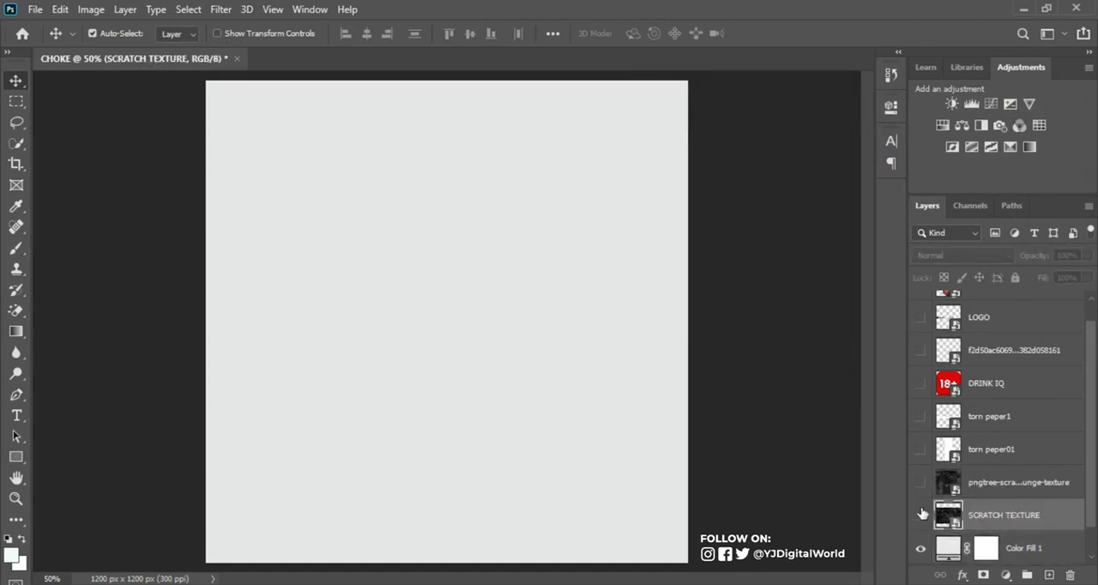
left_click(920, 515)
key("ctrl+t")
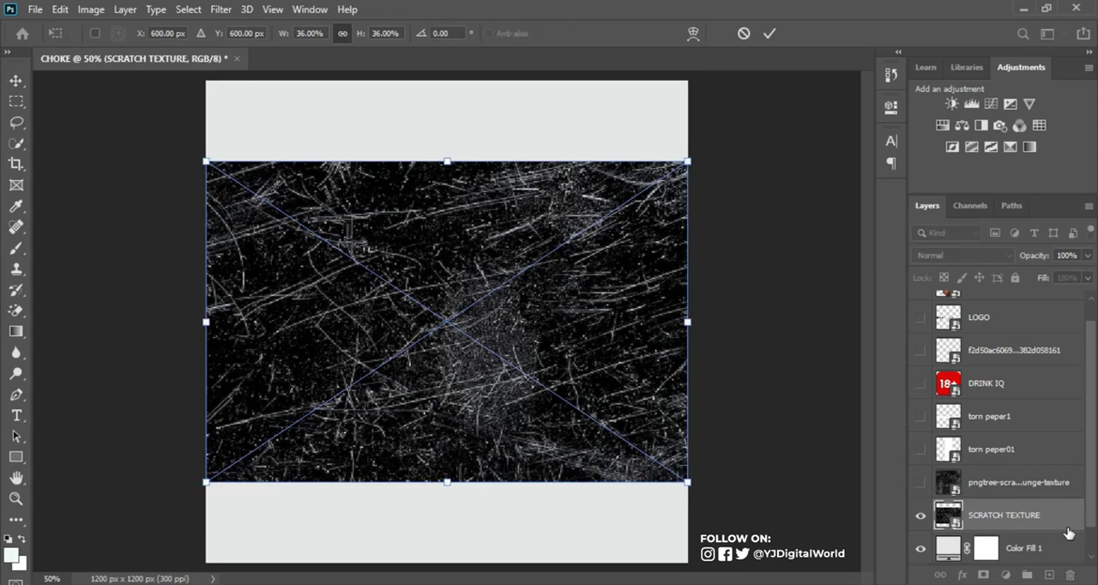
left_click_drag(687, 482, 824, 567)
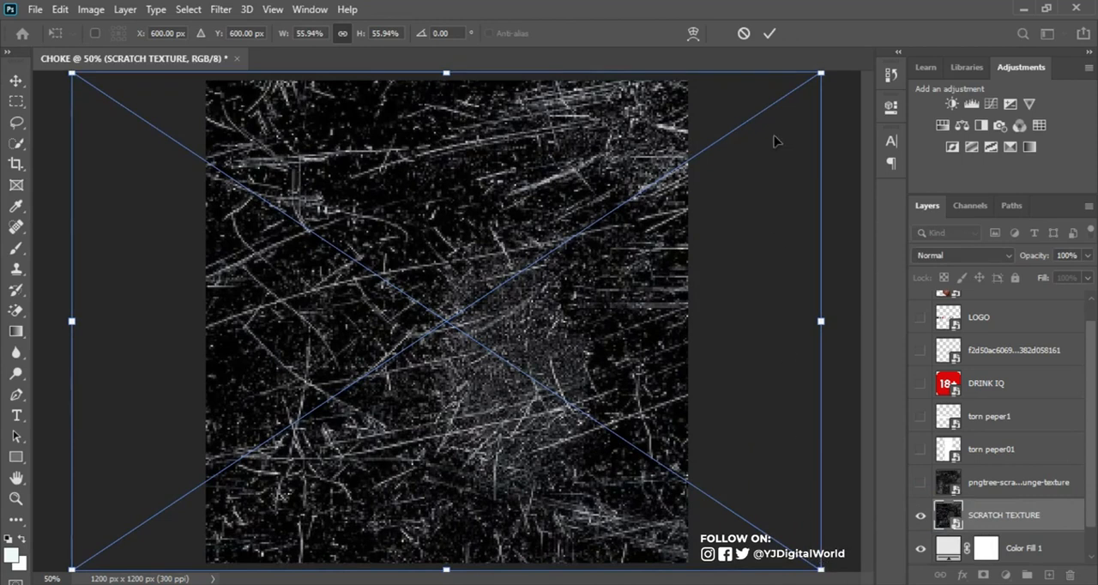
left_click(771, 34)
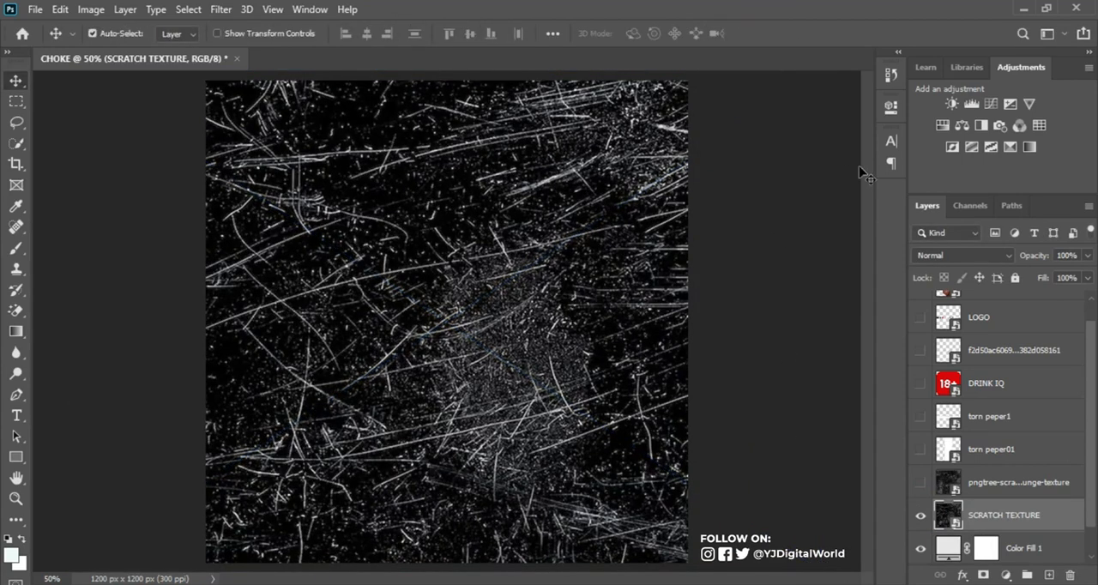
Step: Set SCRATCH TEXTURE to Screen blending and split its Blend If underlying-layer black slider at about 58 and 166
left_click(991, 260)
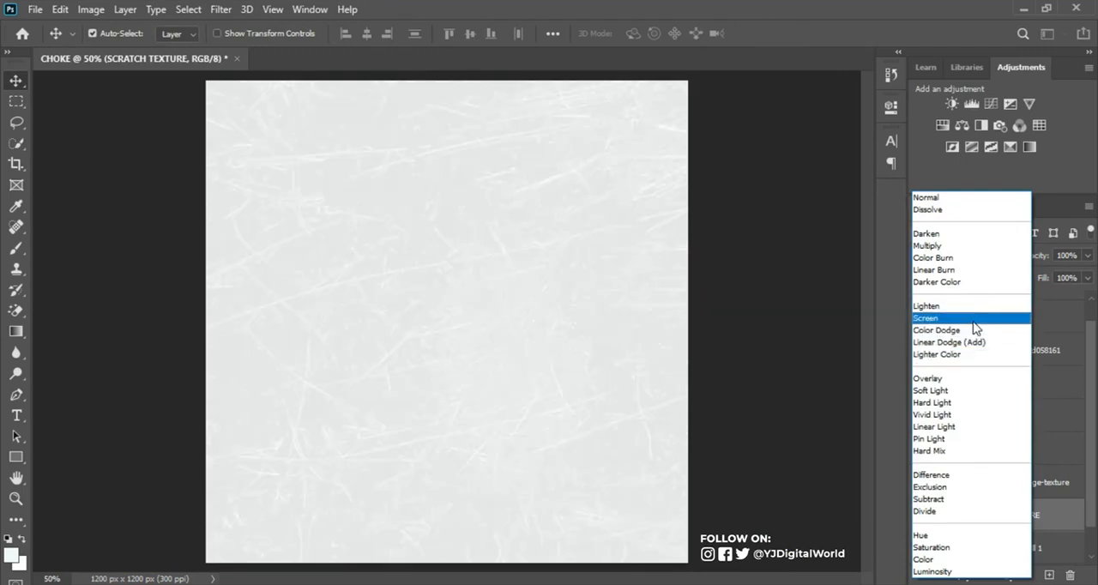
left_click(974, 321)
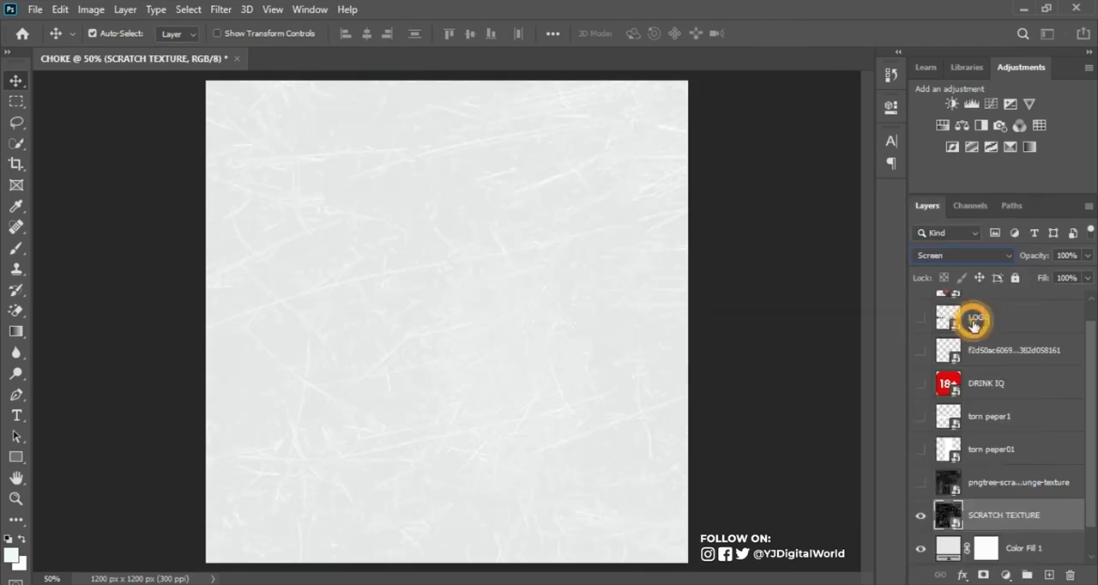
double_click(1076, 520)
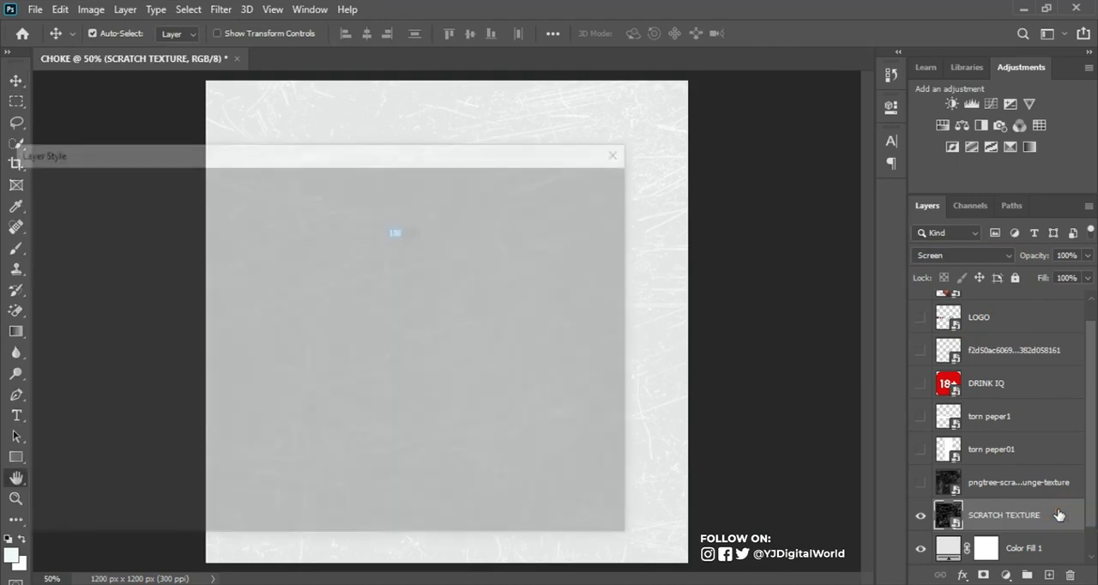
left_click_drag(415, 151, 516, 135)
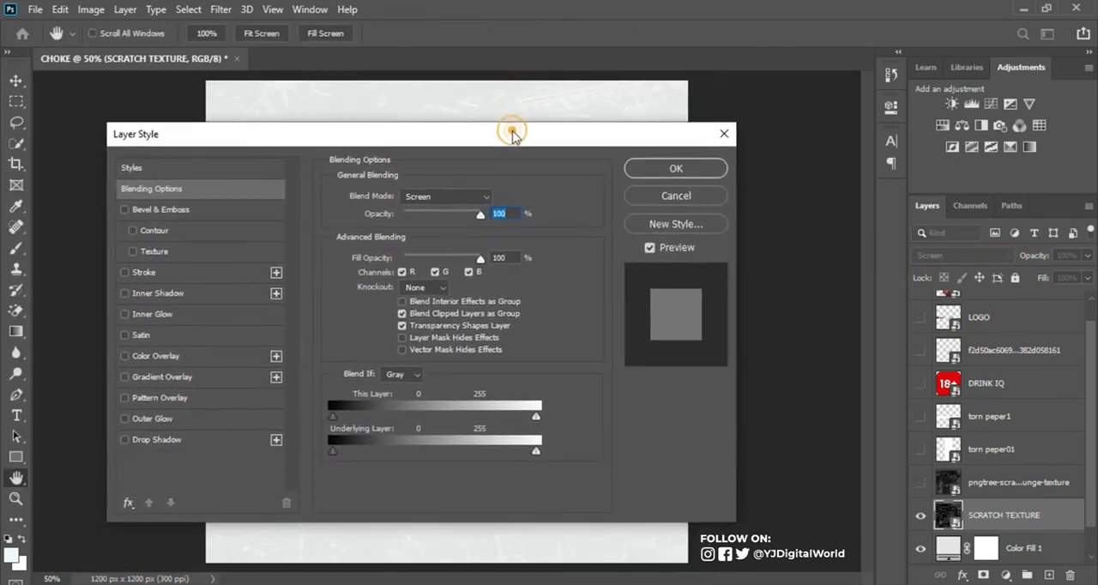
left_click_drag(334, 452, 465, 457)
left_click_drag(381, 454, 379, 455)
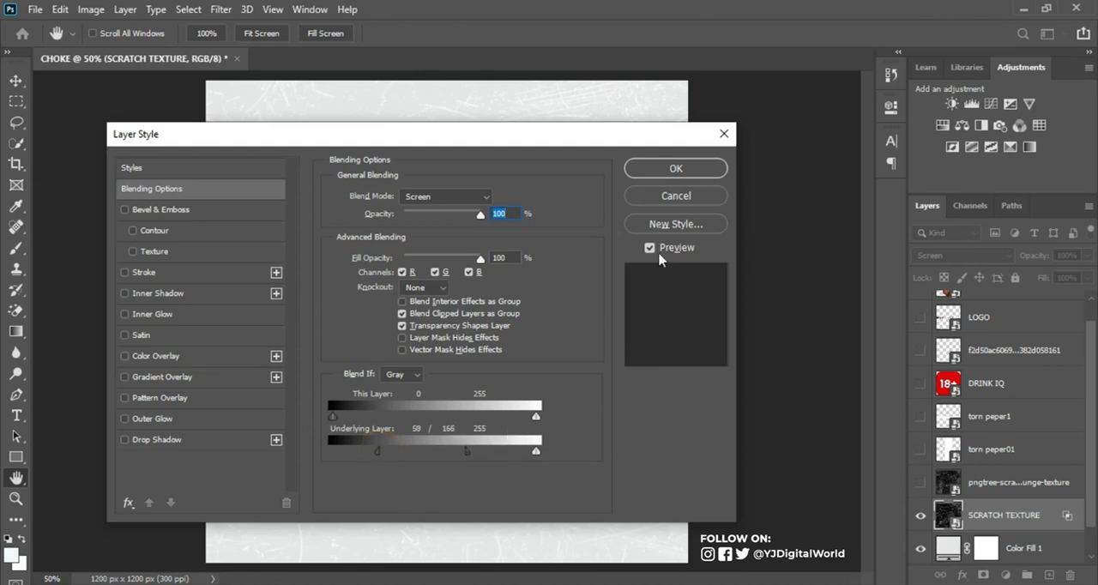
left_click(692, 179)
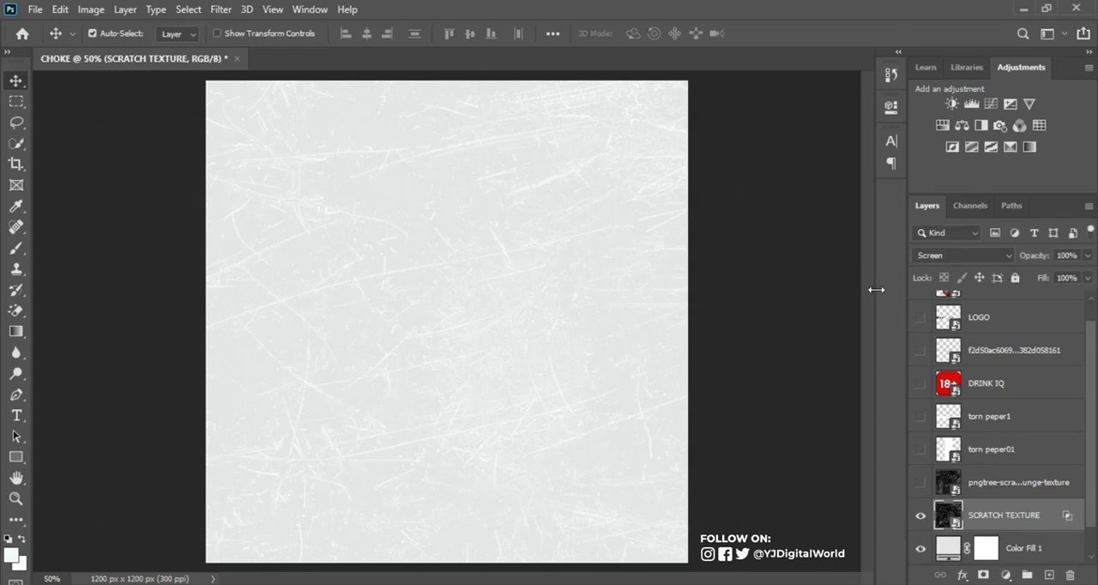
Step: Move the torn peper01 layer directly above SCRATCH TEXTURE and make it visible
left_click_drag(987, 447, 1002, 494)
left_click(922, 482)
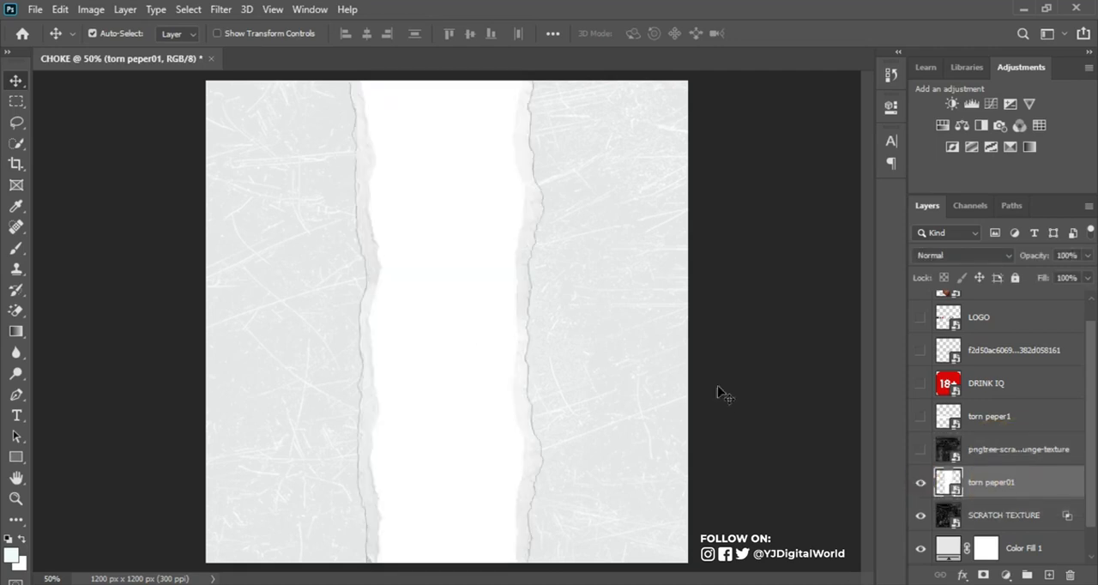
left_click(923, 482)
left_click(923, 482)
Step: Duplicate the torn peper01 layer and hide the copy
key("ctrl+j")
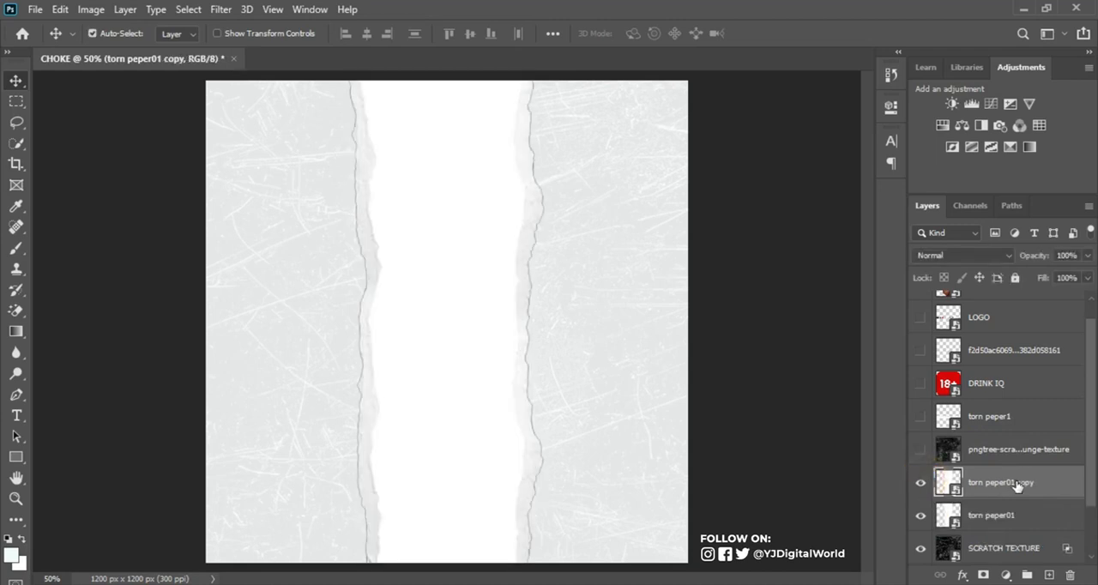
left_click(921, 483)
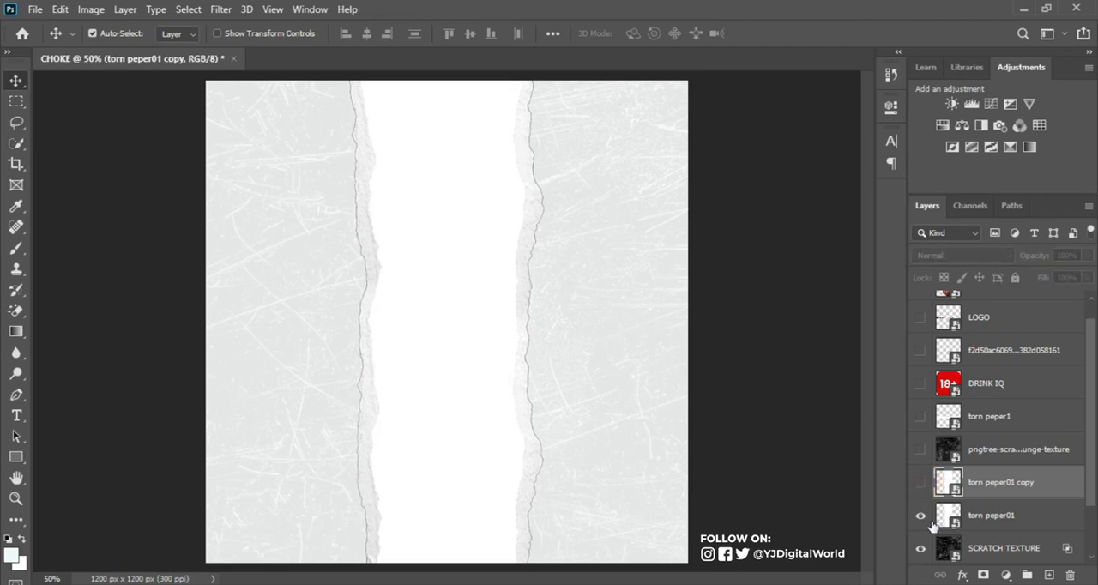
Step: Shift the original torn peper01 to the canvas's left edge, widening it slightly, and set its blend mode to Divide
left_click(1020, 524)
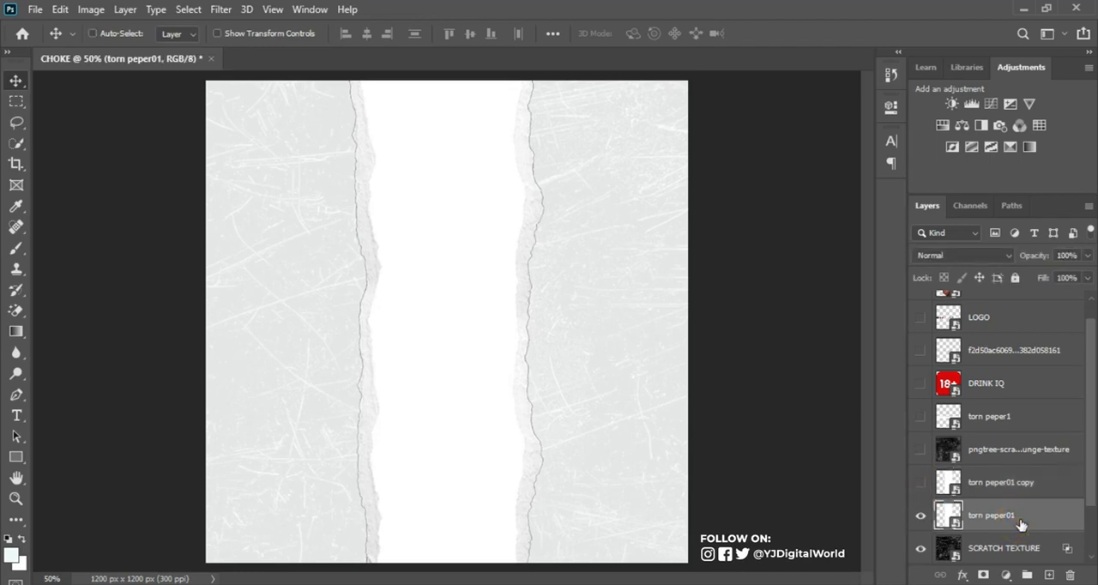
key("ctrl+t")
left_click_drag(544, 323, 406, 318)
key("Left")
key("Left")
key("Left")
key("Left")
key("Left")
key("Left")
key("Left")
key("Left")
key("Left")
key("Left")
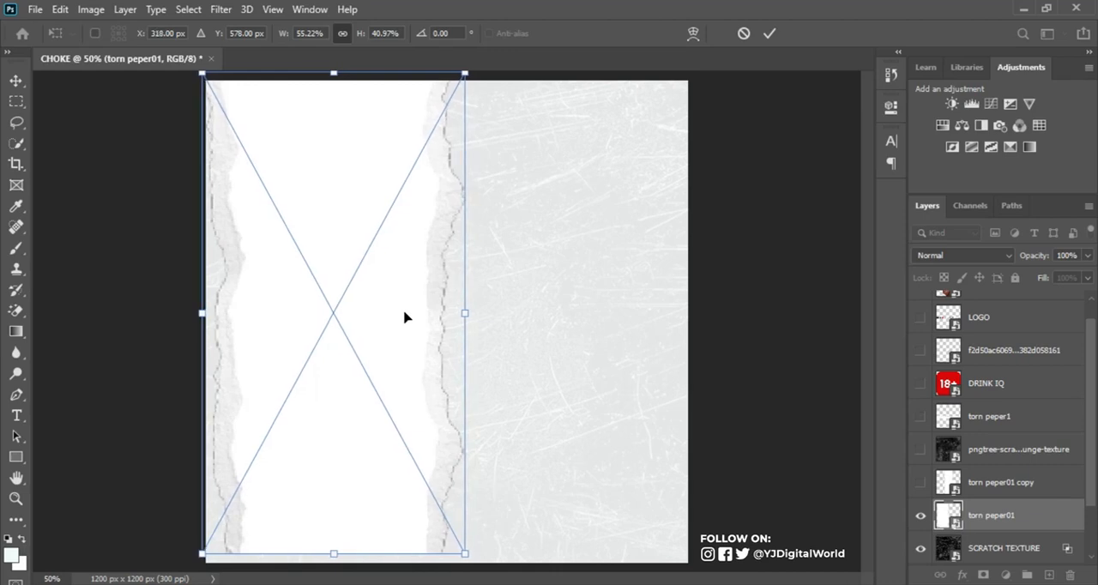
left_click_drag(465, 315, 480, 321)
key("Return")
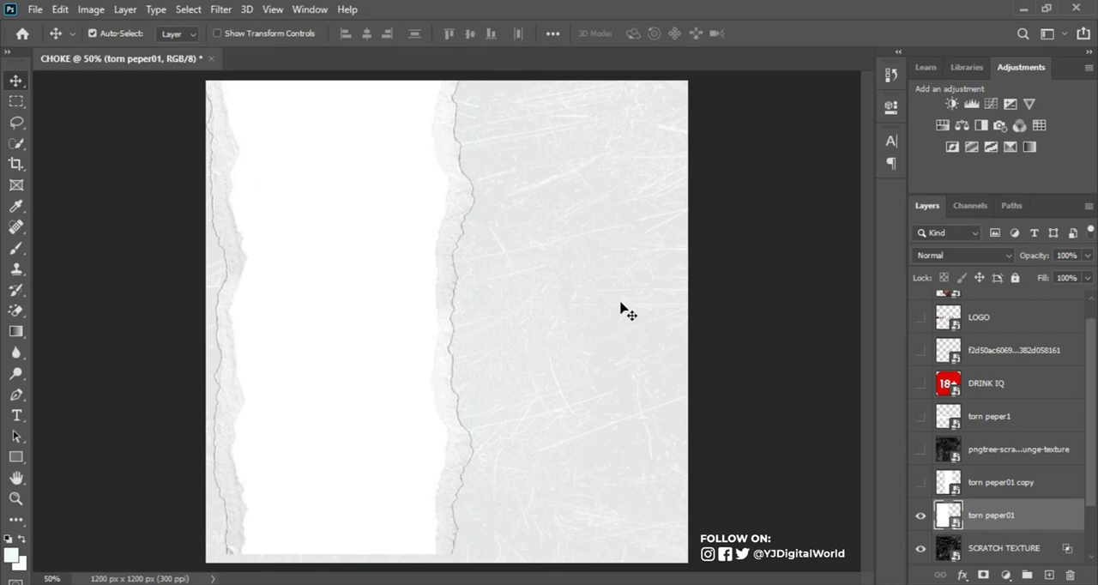
left_click(995, 255)
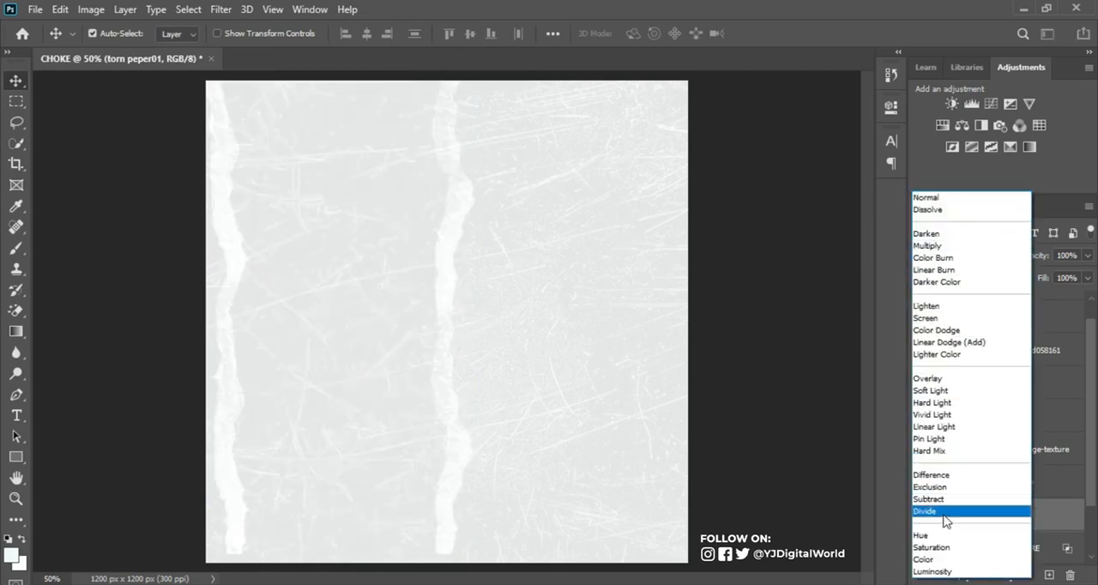
left_click(943, 511)
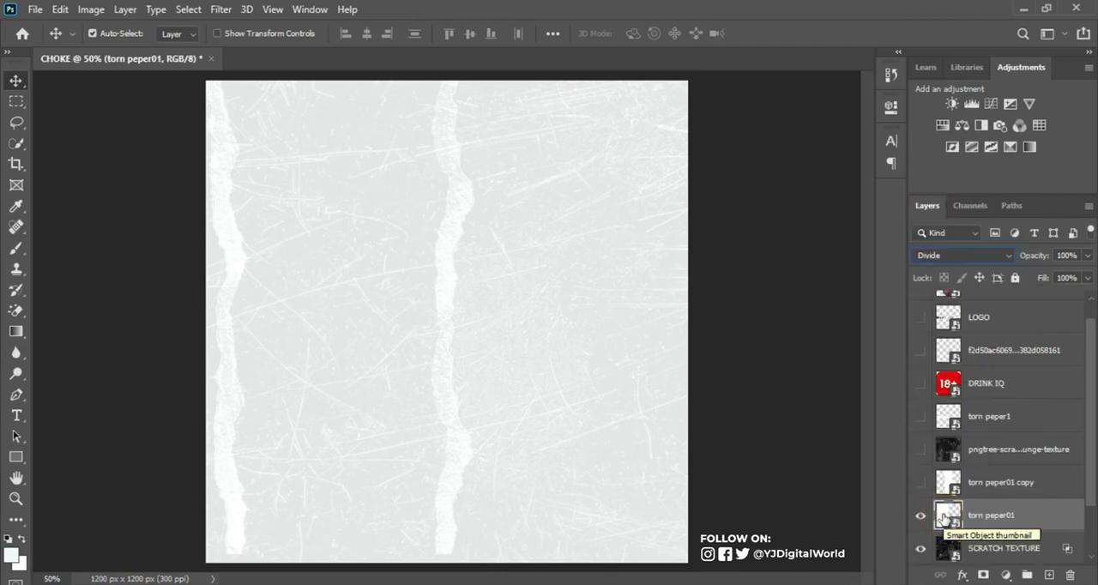
Step: Move the torn peper1 layer directly above torn peper01 and make it visible
left_click(1034, 420)
left_click_drag(1031, 418, 1014, 498)
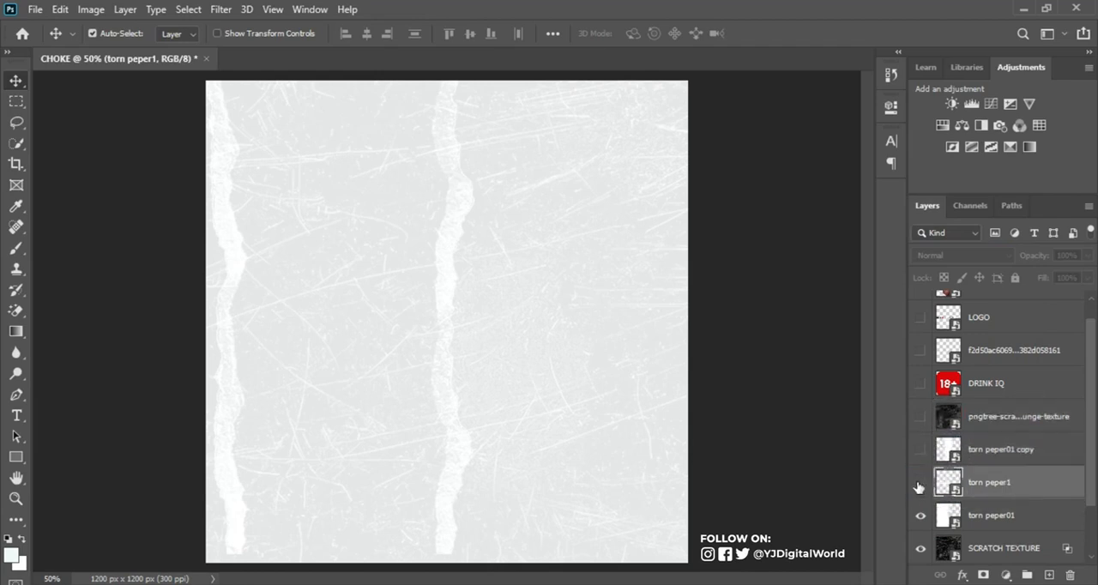
left_click(921, 482)
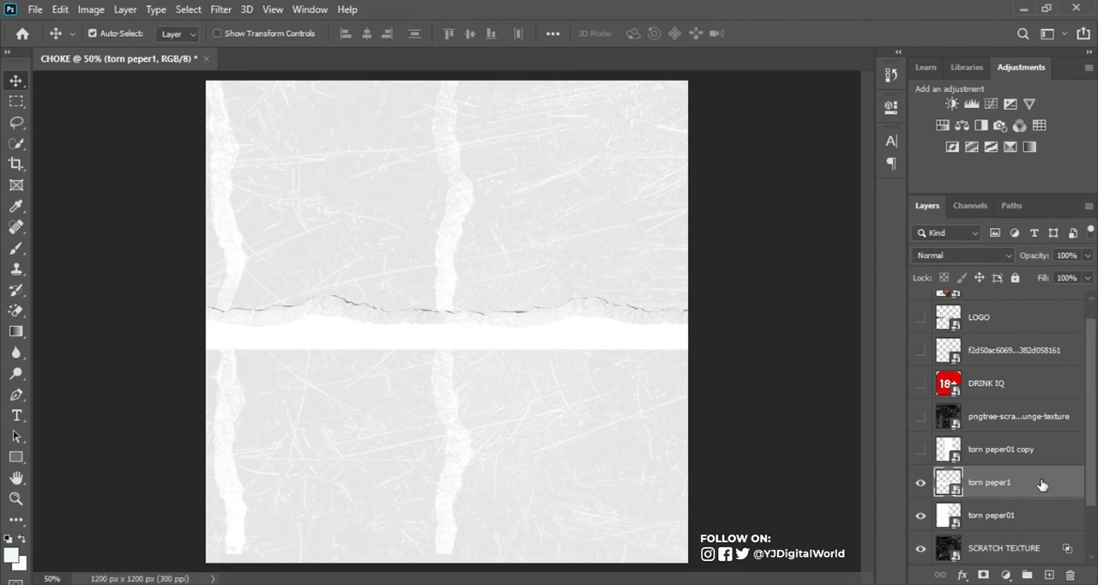
Step: Fit torn peper1 along the canvas's bottom edge, stretched to 47.42% height, and set its blend mode to Screen
key("ctrl+t")
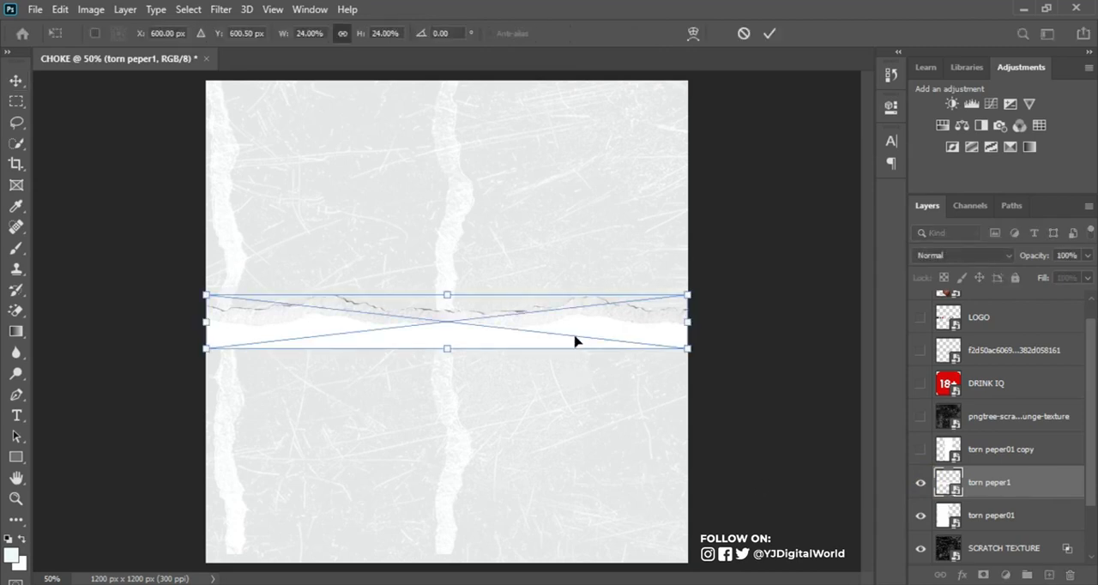
left_click_drag(569, 330, 569, 553)
left_click_drag(444, 508, 451, 454)
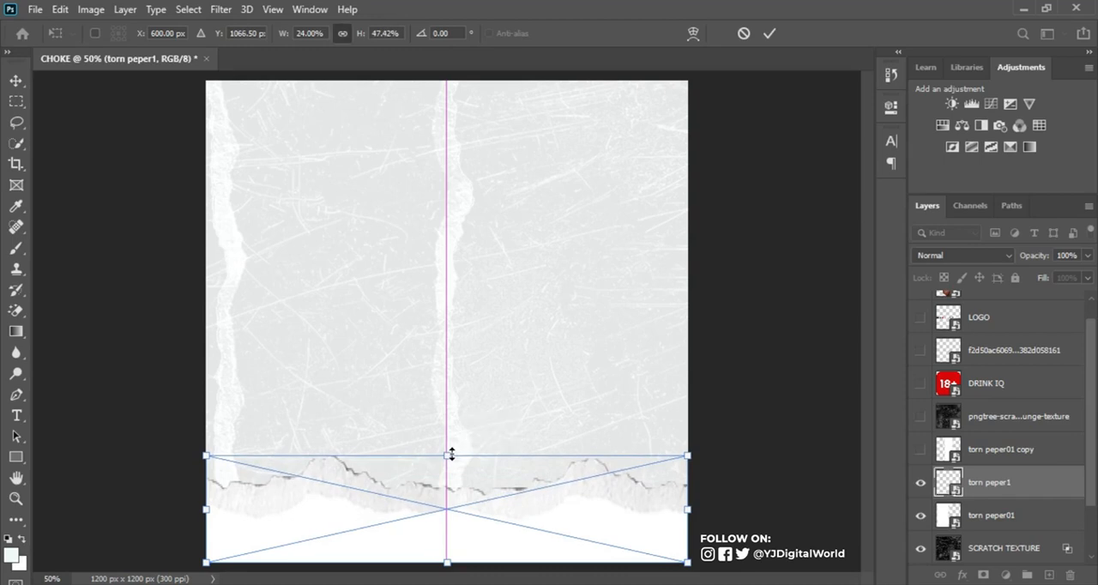
key("Return")
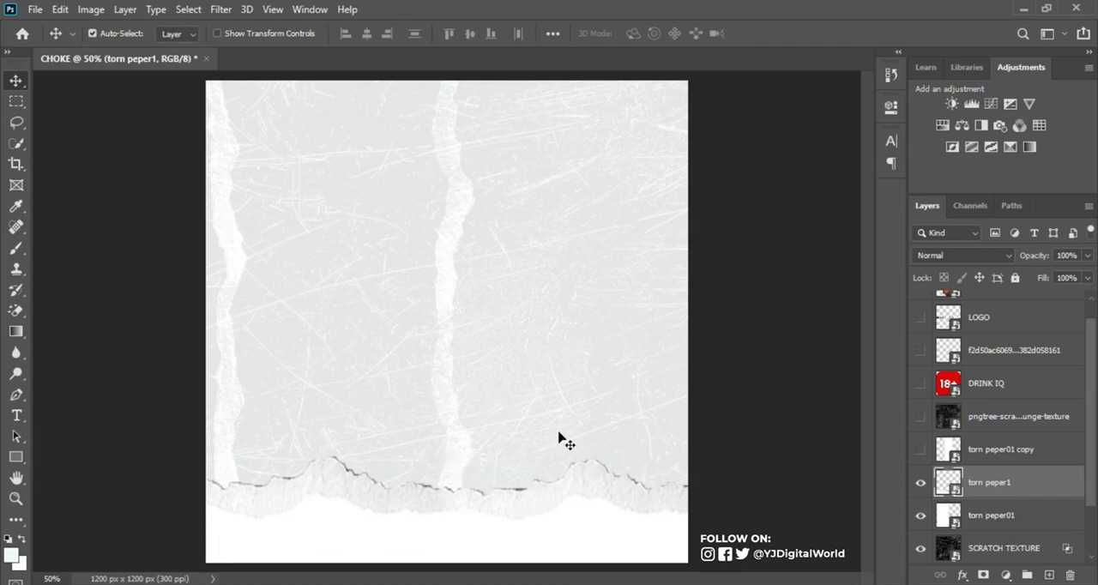
left_click(1001, 255)
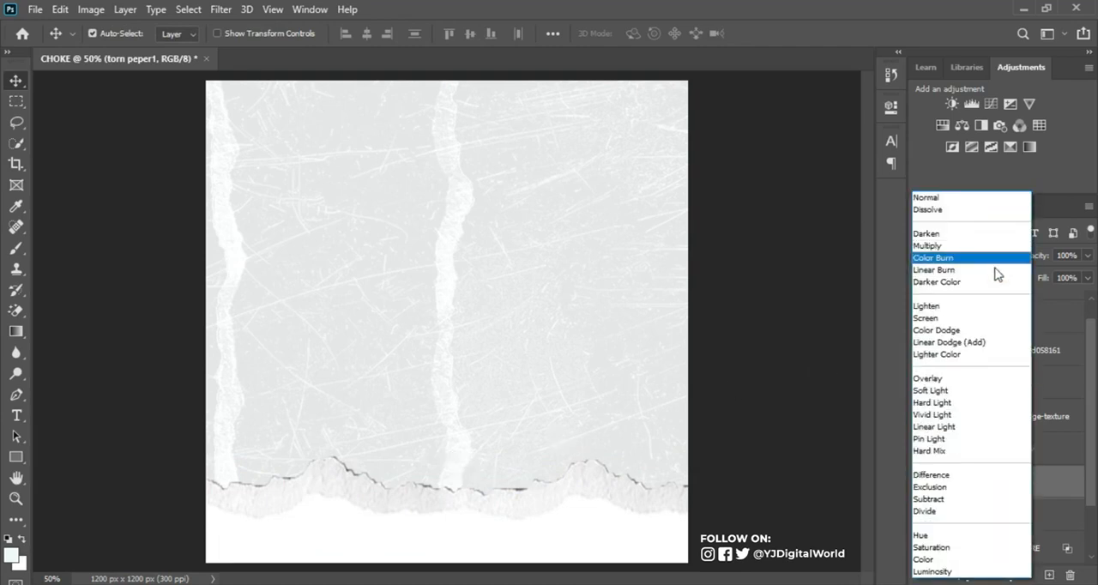
left_click(954, 326)
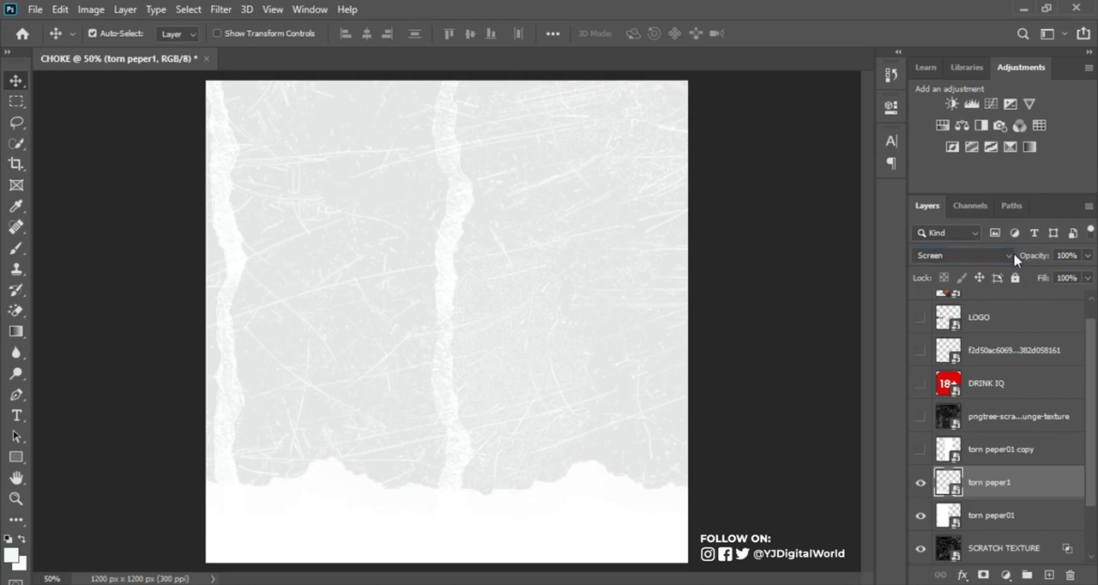
Step: Group the torn peper01, SCRATCH TEXTURE and Color Fill 1 layers and name the group BG
left_click_drag(1089, 351, 1095, 410)
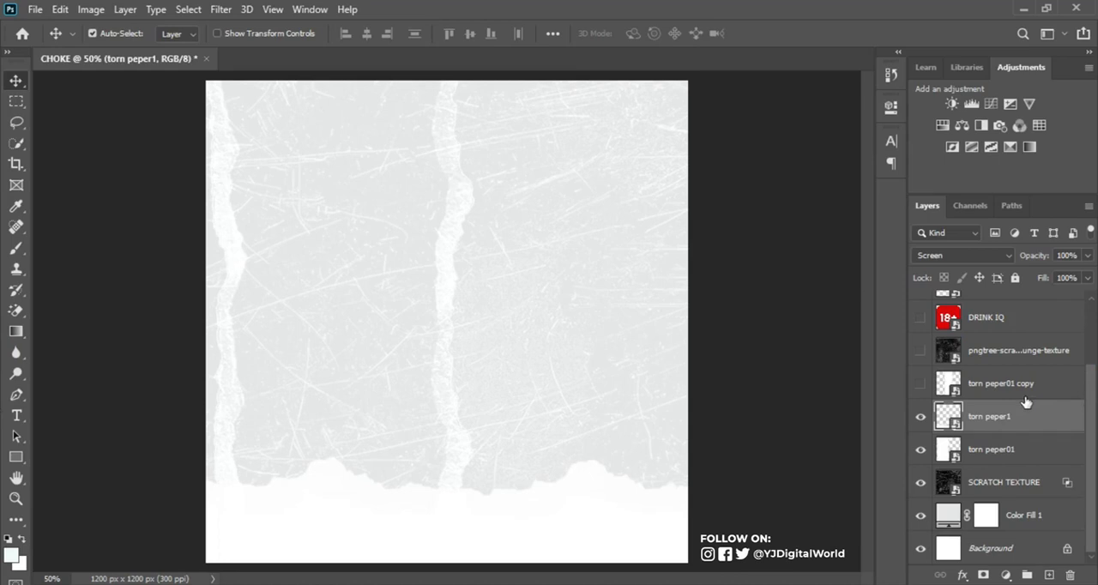
left_click(998, 454)
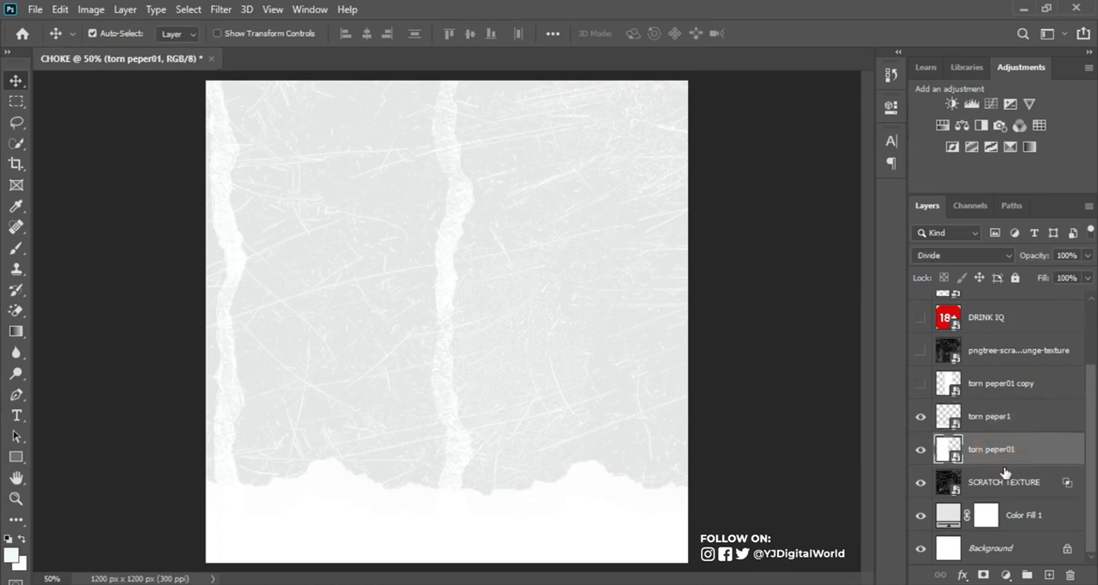
left_click(1045, 525, "shift")
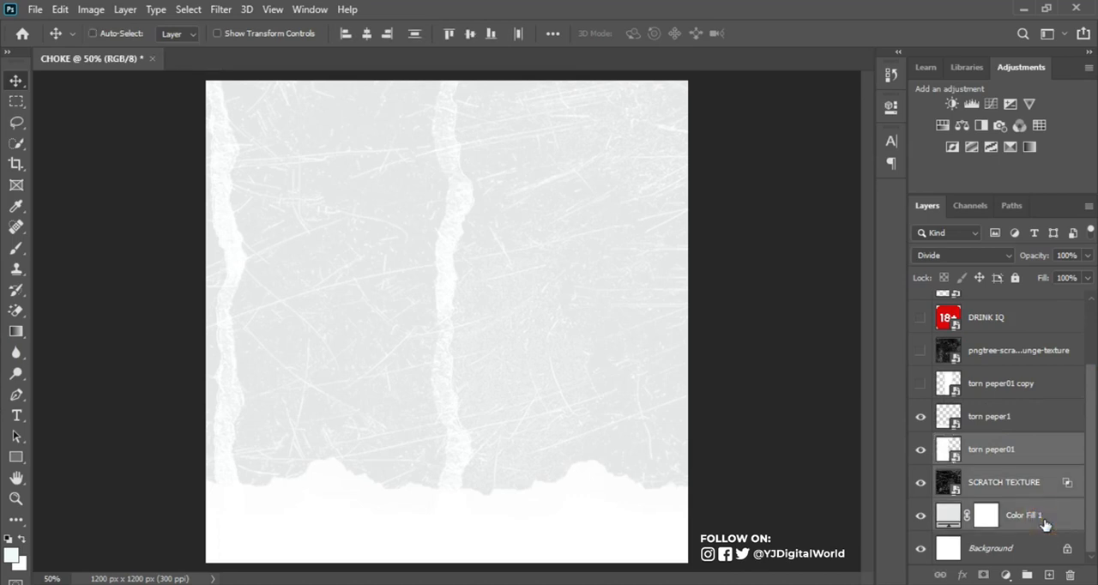
key("ctrl+g")
left_click(920, 522)
left_click(919, 522)
double_click(981, 521)
type("BG")
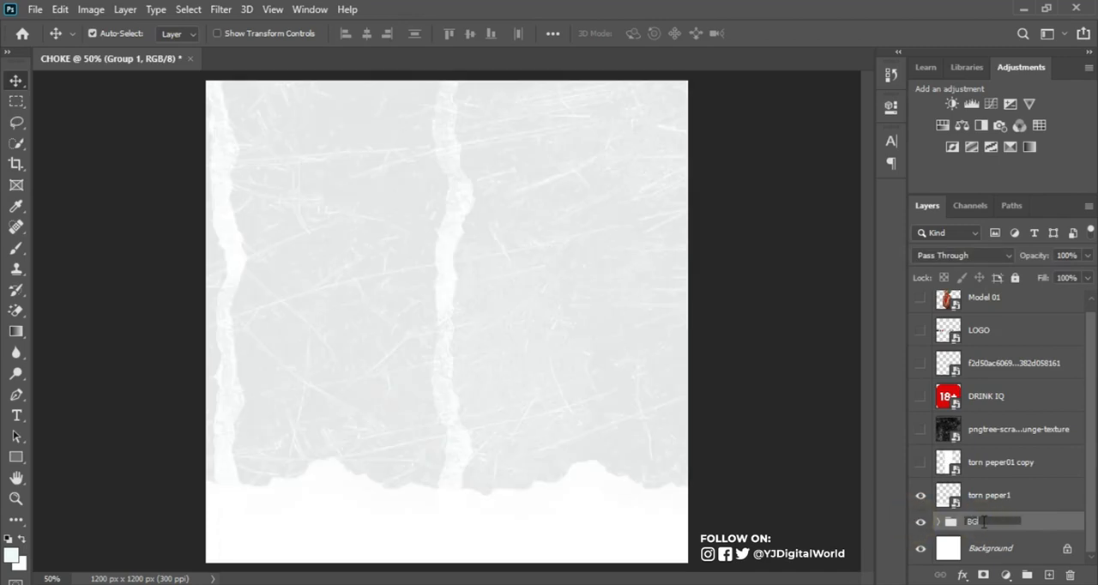
key("Return")
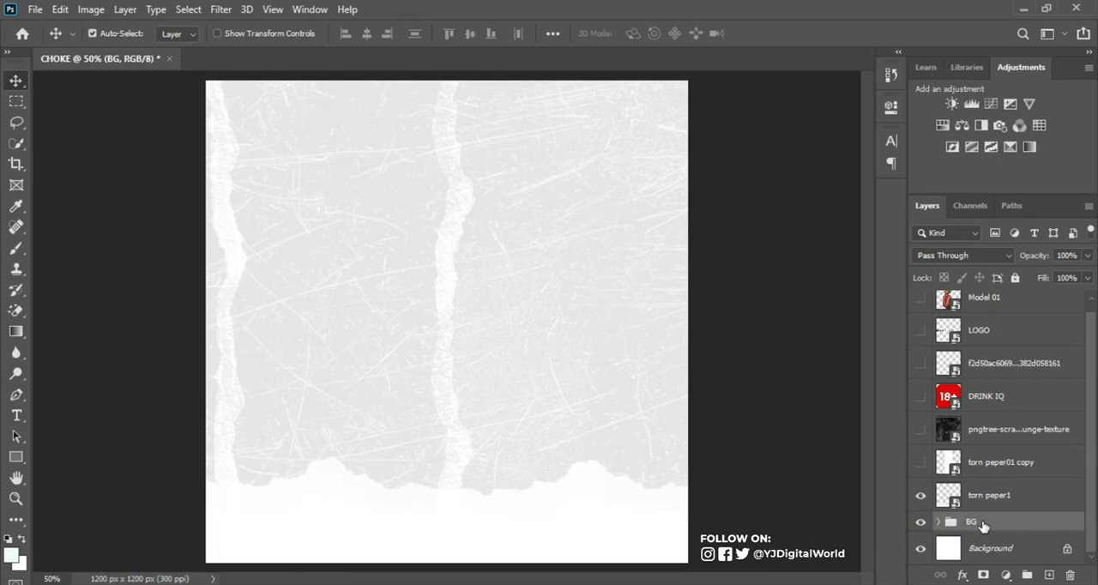
Step: Move the Model 01 layer directly above the BG group, beneath torn peper1, and make it visible
left_click(1010, 304)
left_click_drag(1018, 306, 996, 520)
left_click(920, 508)
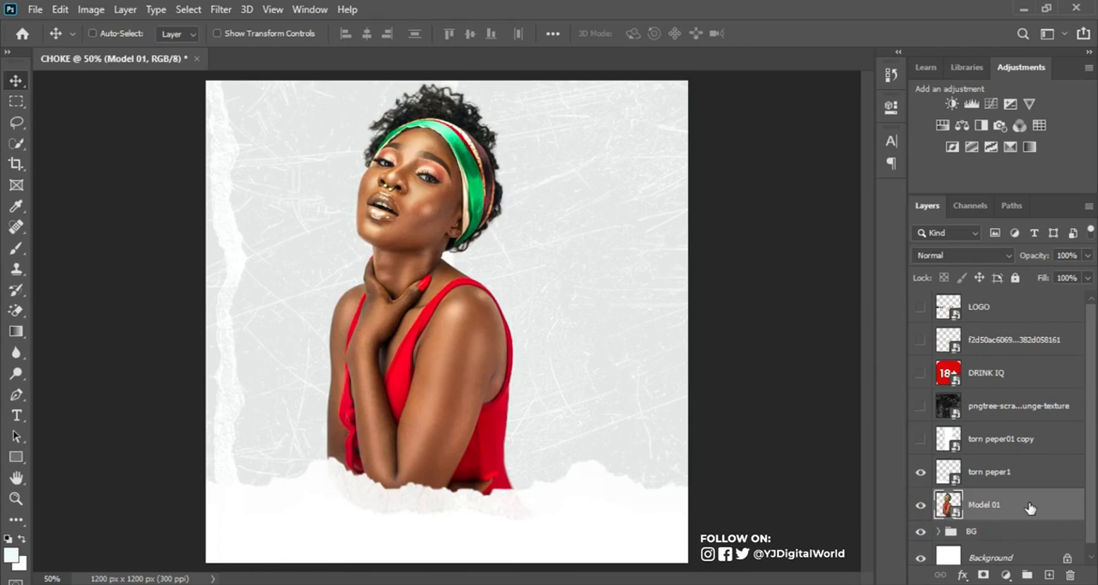
Step: Convert the Model 01 layer to a new smart object at its current size
key("ctrl+t")
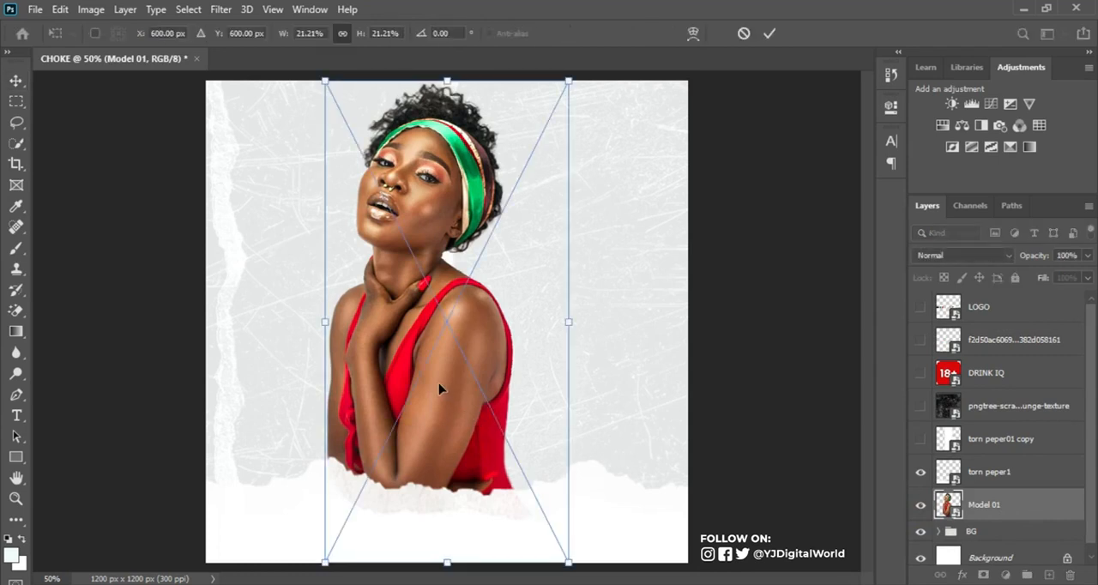
key("Return")
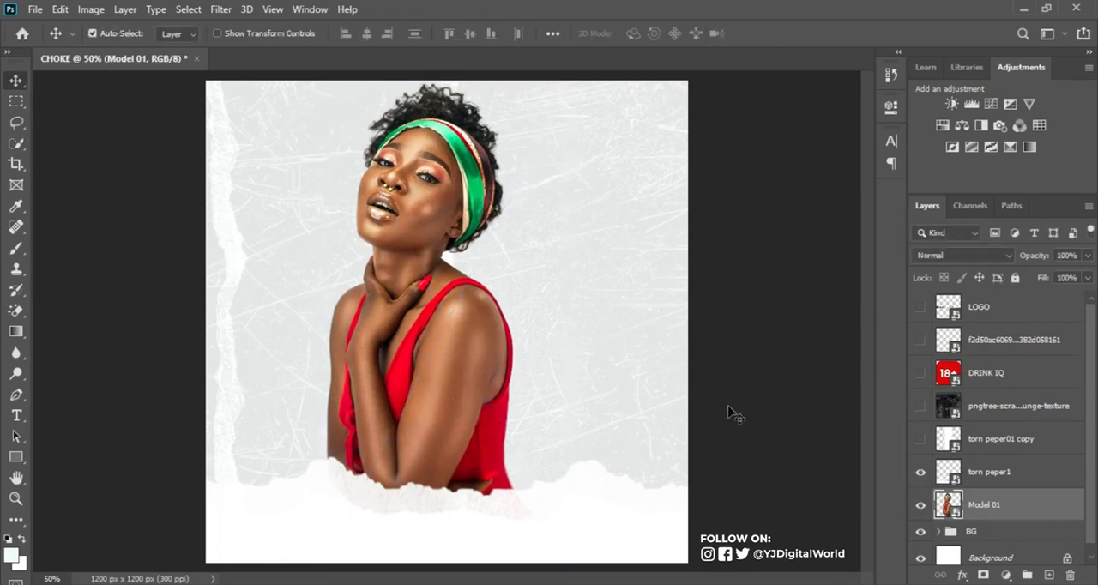
right_click(1044, 509)
left_click(1064, 513)
right_click(1063, 513)
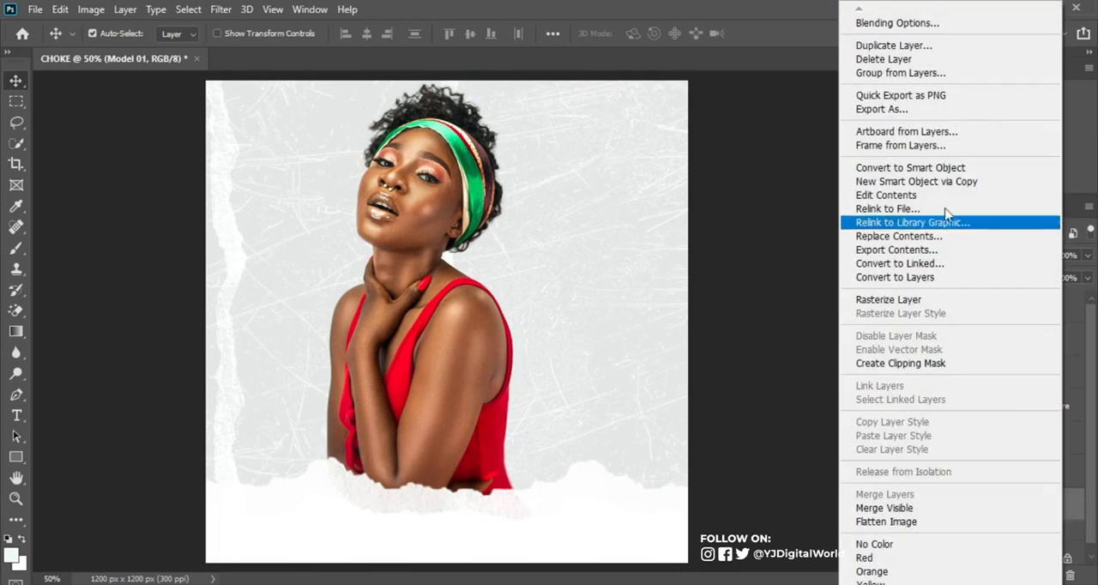
left_click(957, 170)
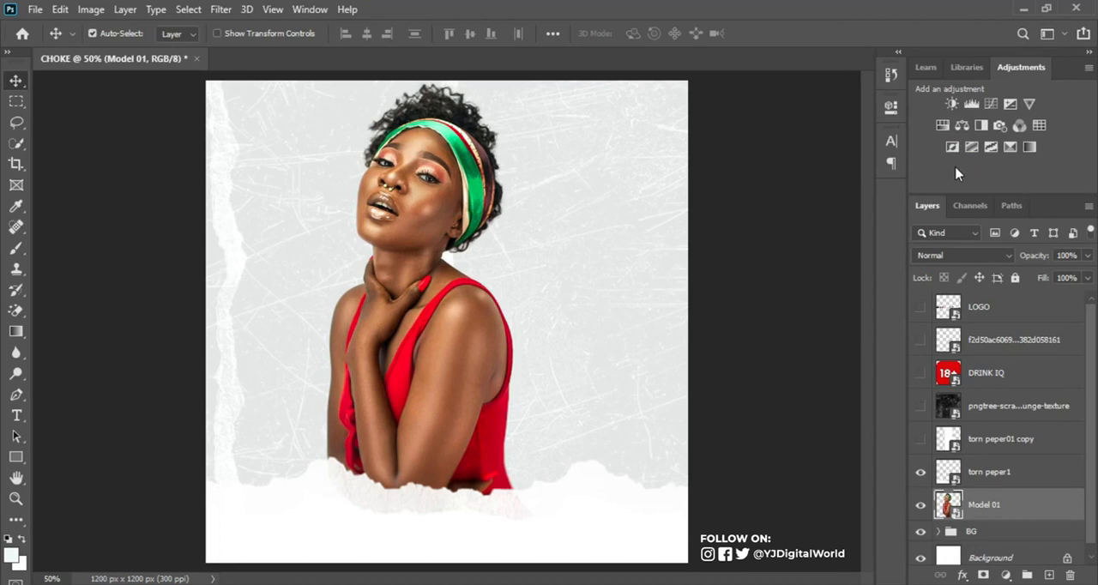
Step: Enlarge Model 01 to 152.32% and place it on the canvas's right side, with its top against the canvas's upper edge
key("ctrl+t")
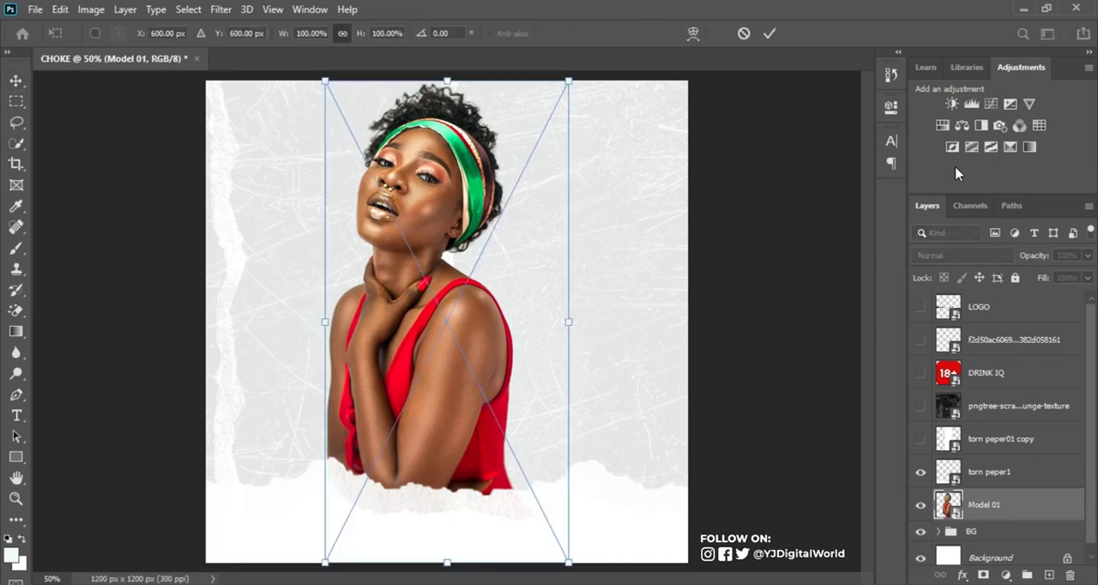
left_click_drag(570, 83, 817, 29)
left_click_drag(510, 176, 669, 312)
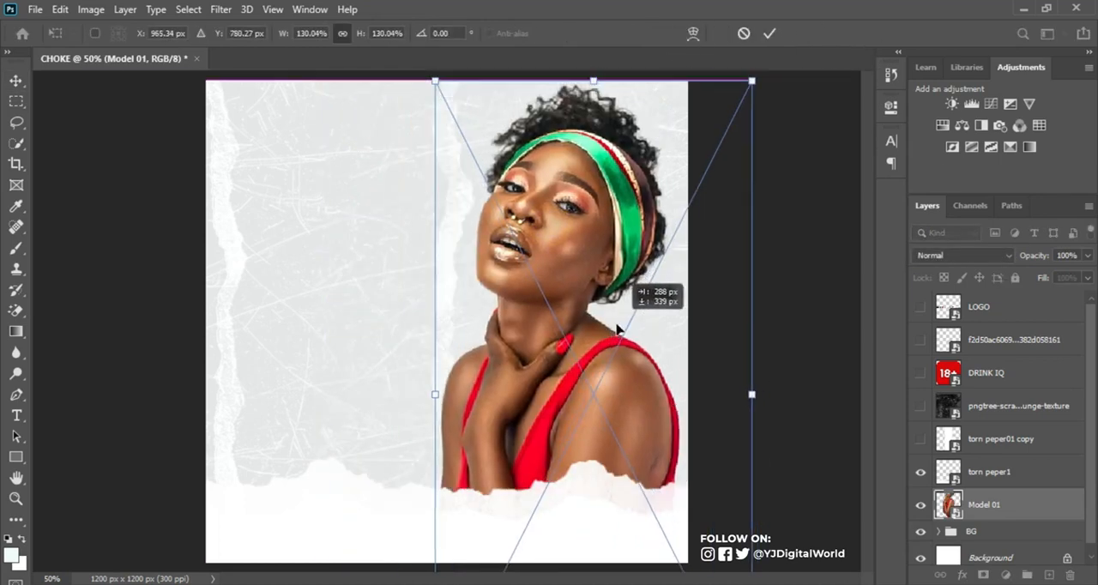
left_click_drag(750, 80, 952, 2)
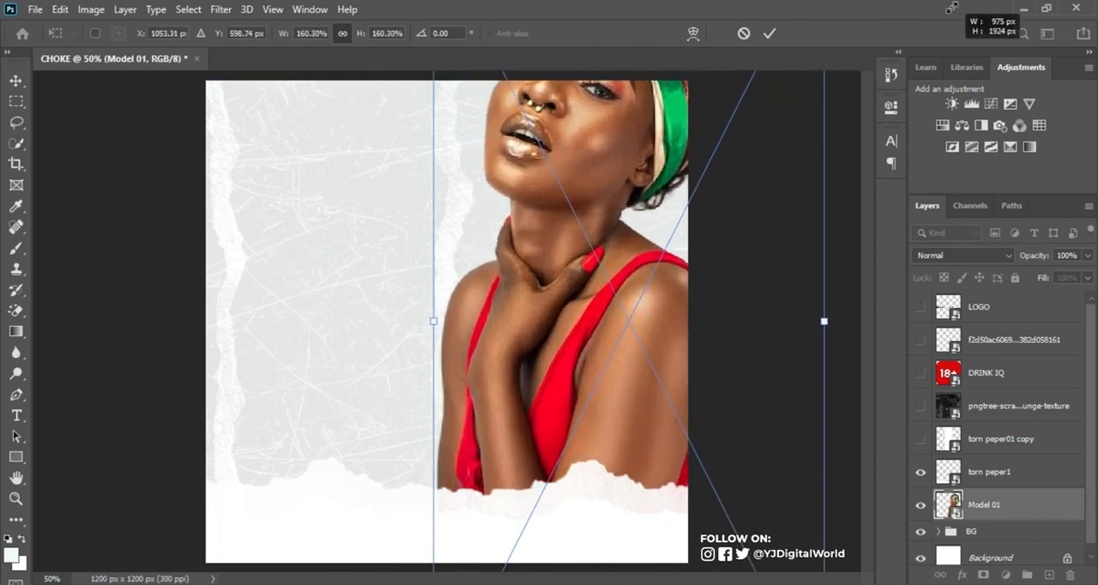
left_click_drag(617, 219, 603, 235)
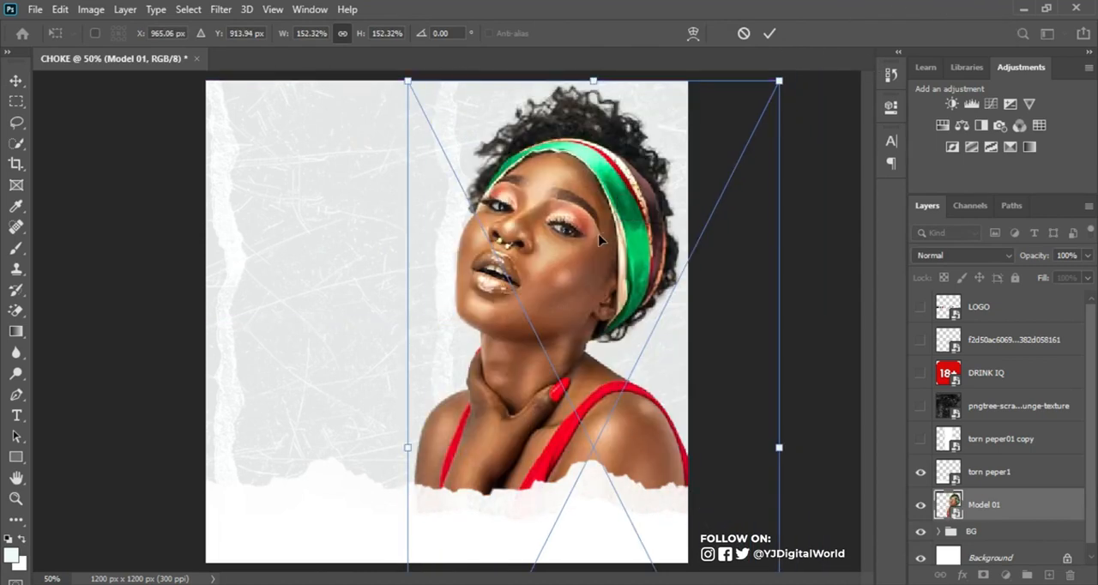
left_click(769, 33)
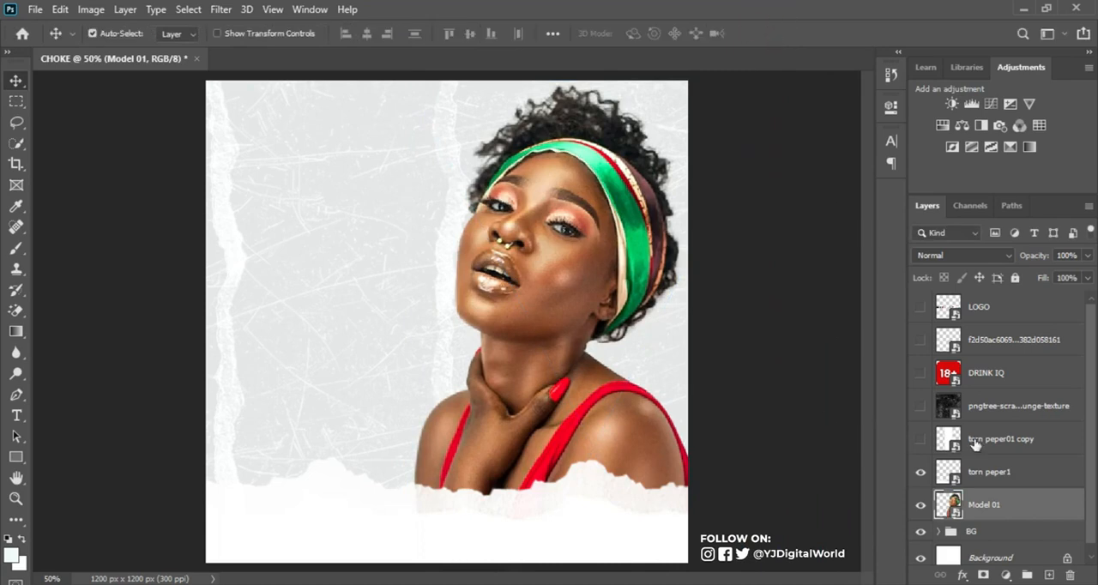
Step: Reduce the height of torn peper1 from its upper edge, keeping it along the canvas's bottom edge
left_click(974, 471)
key("ctrl+t")
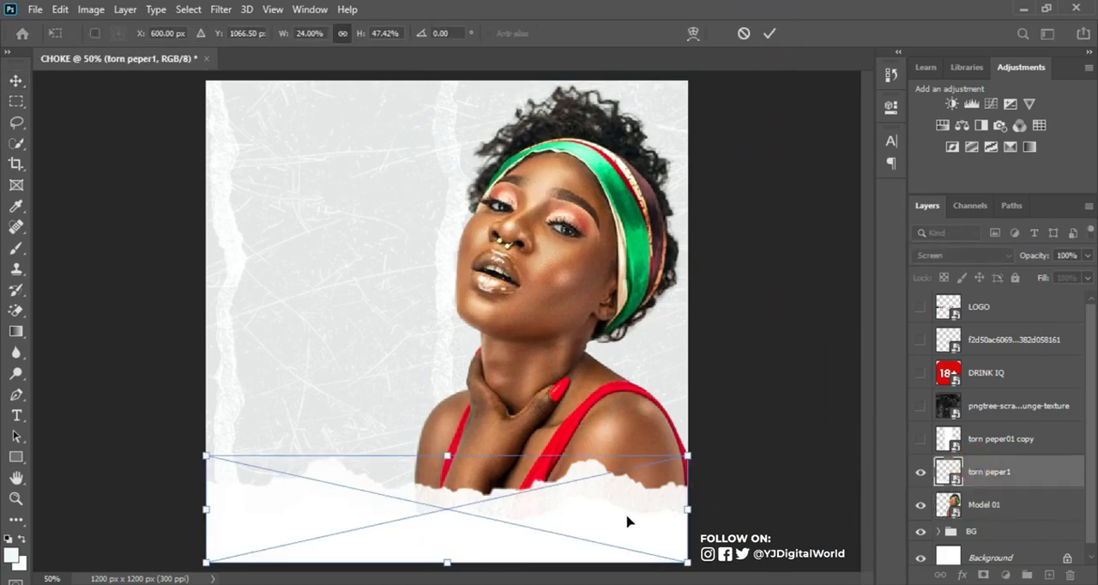
left_click_drag(446, 455, 446, 482)
key("Return")
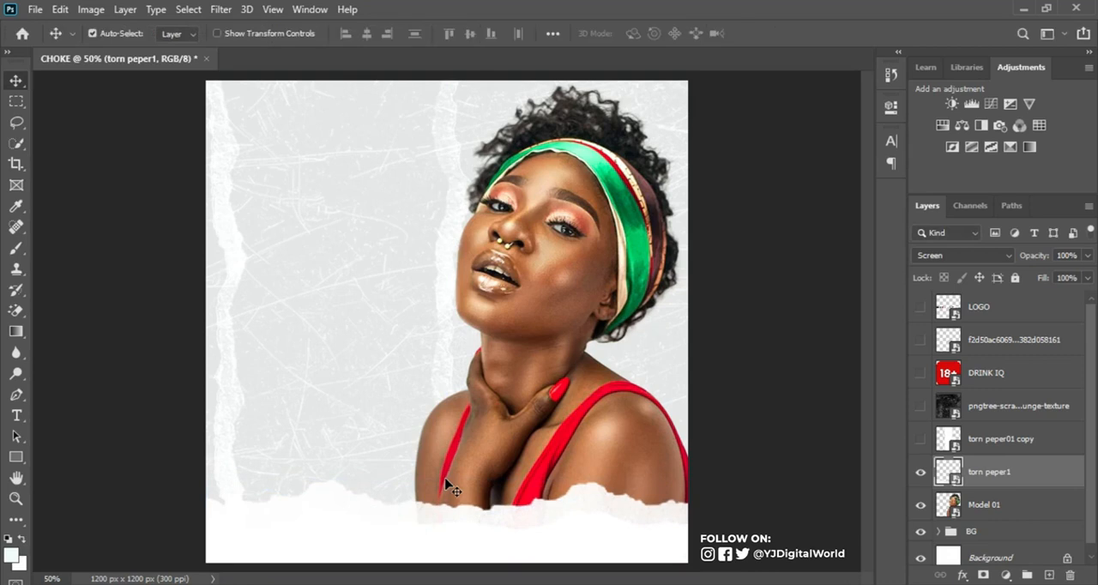
Step: Duplicate the Model 01 layer and clip the copy to the original
key("ctrl+minus")
key("ctrl+plus")
left_click(1004, 510)
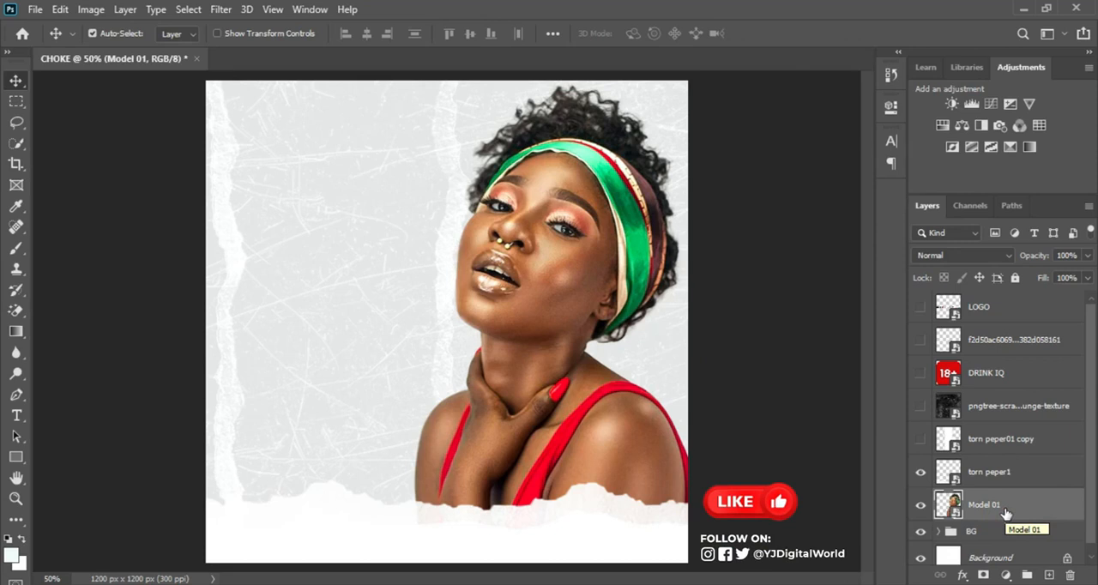
key("ctrl+j")
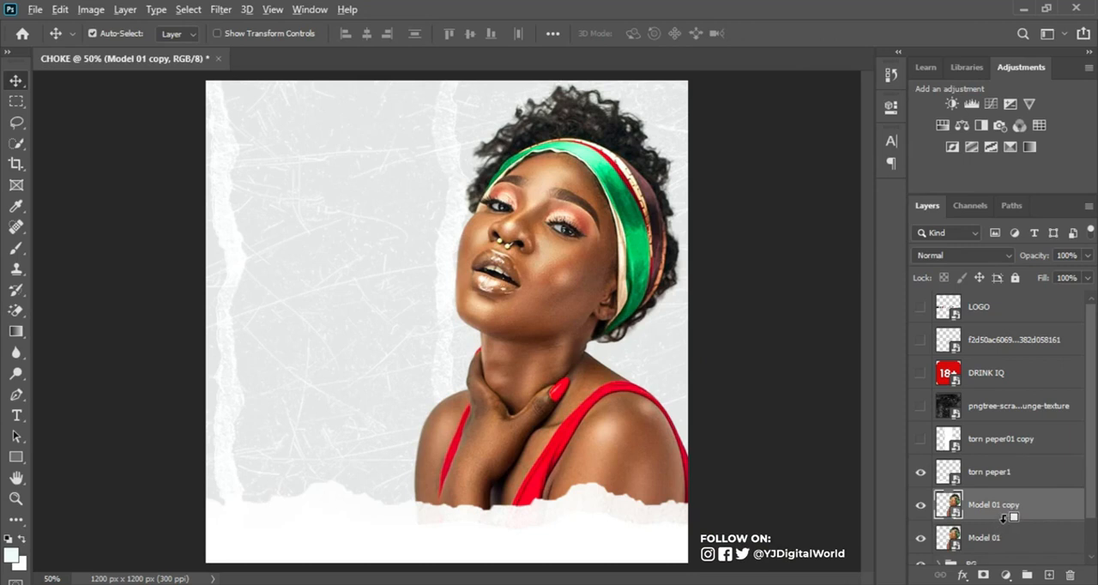
left_click(1006, 517, "alt")
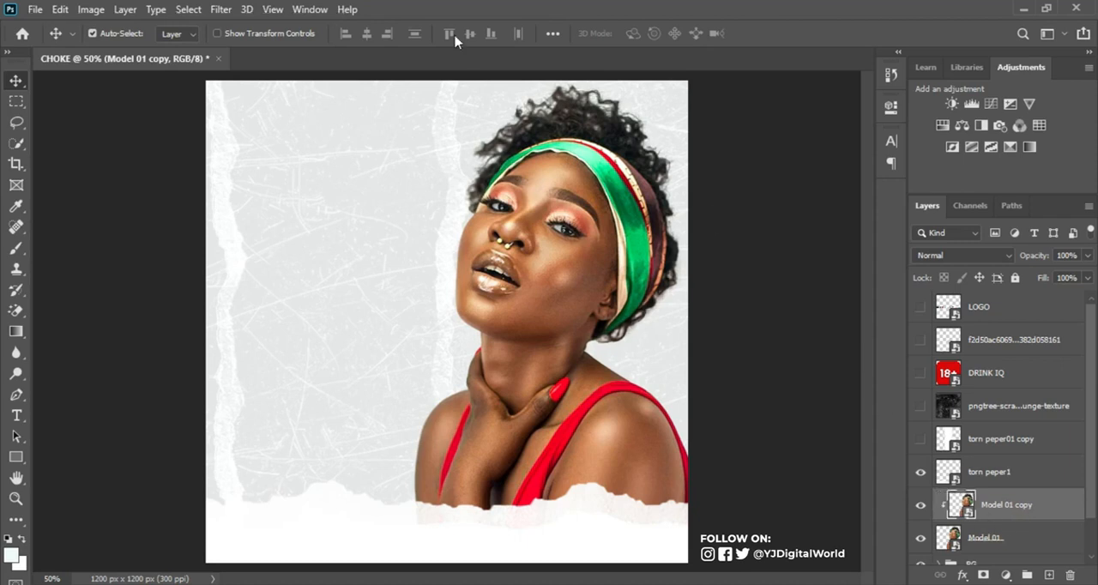
Step: Apply a High Pass filter with a small radius to Model 01 copy and set the layer's blend mode to Vivid Light
left_click(220, 8)
mouse_move(348, 328)
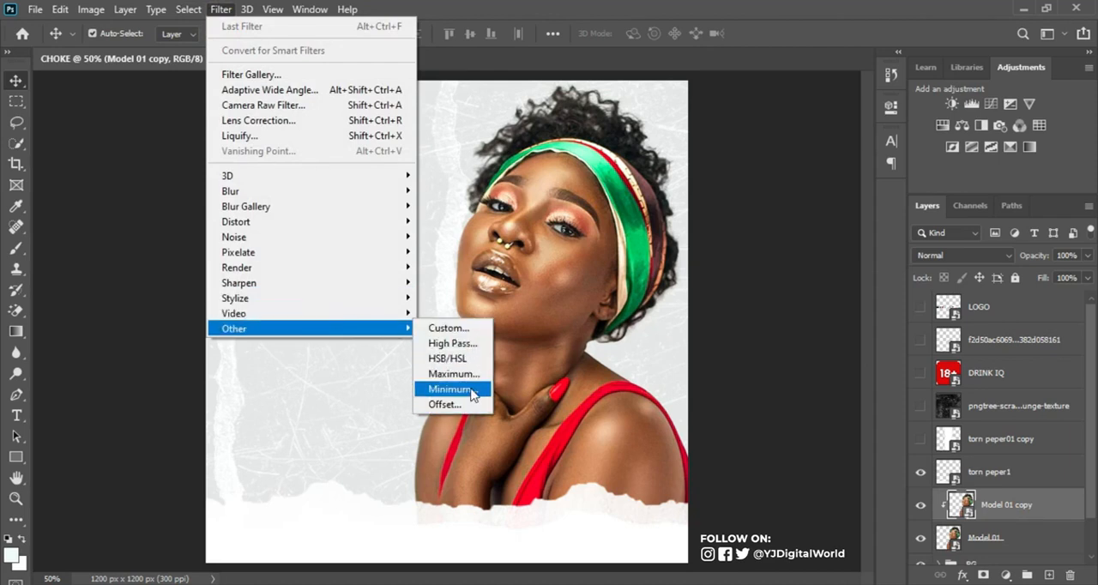
left_click(474, 343)
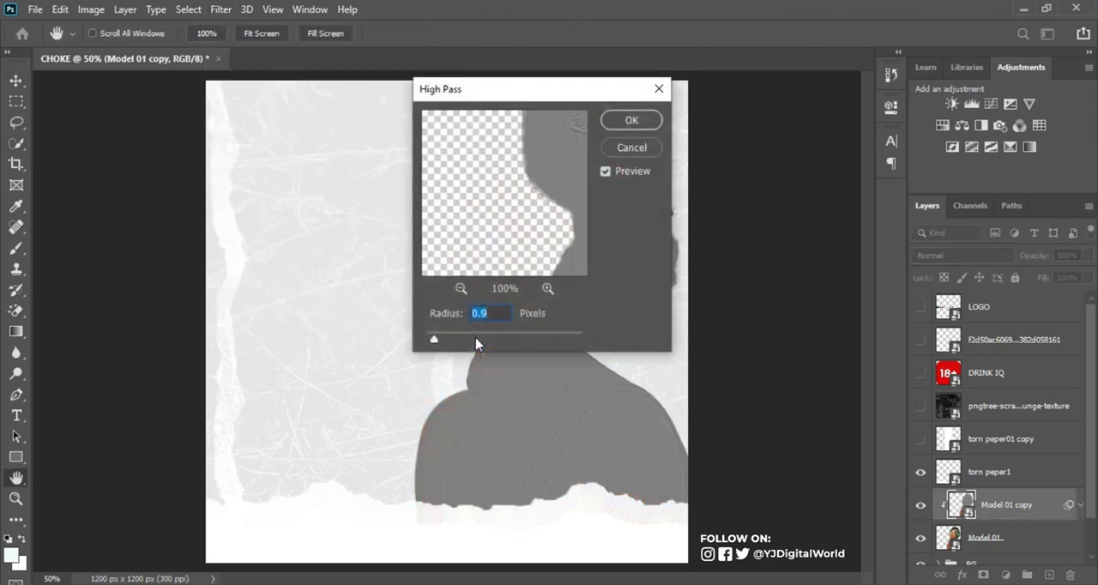
left_click(556, 105)
left_click_drag(613, 94, 363, 94)
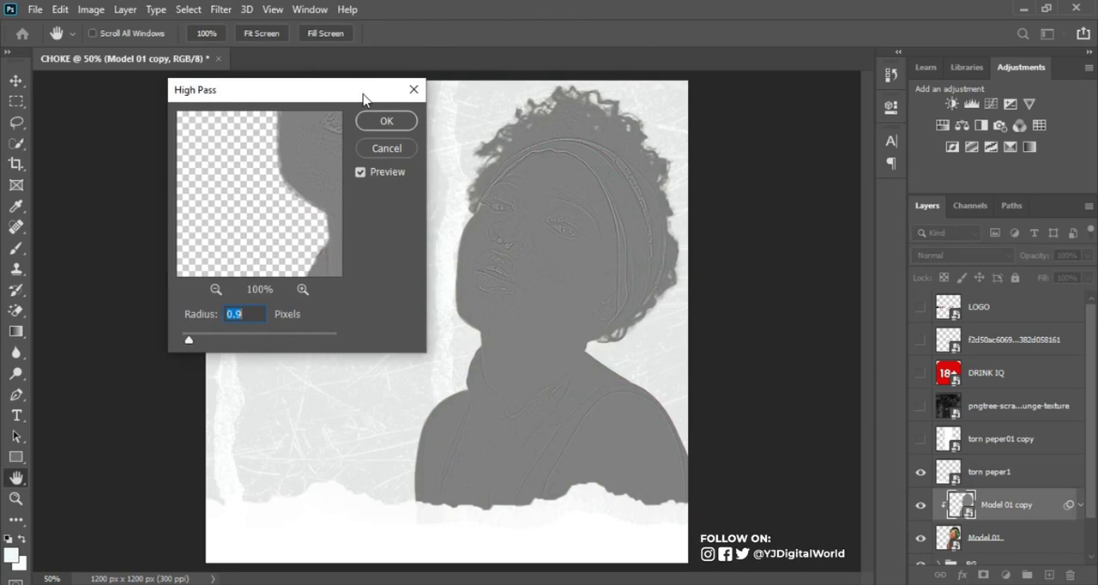
mouse_move(188, 340)
left_mouse_down()
mouse_move(256, 343)
mouse_move(190, 341)
left_mouse_up()
left_click(386, 122)
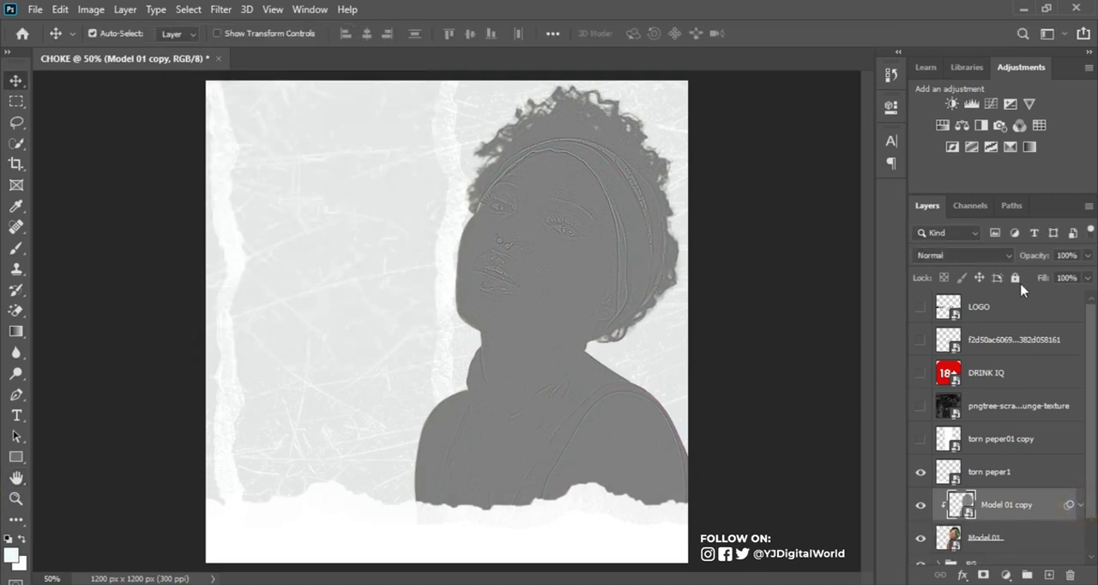
left_click(1000, 254)
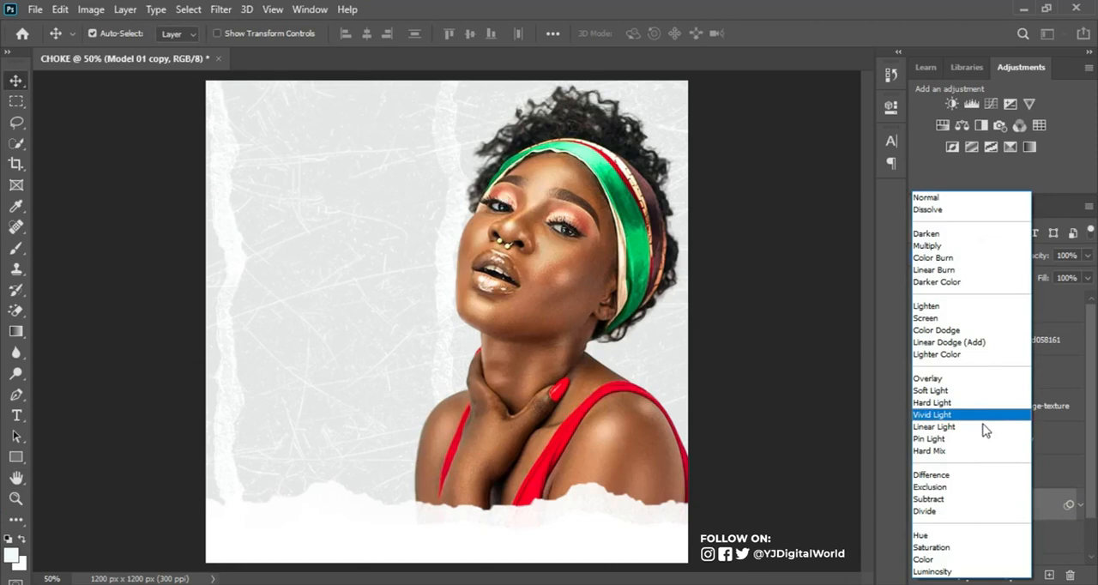
left_click(983, 417)
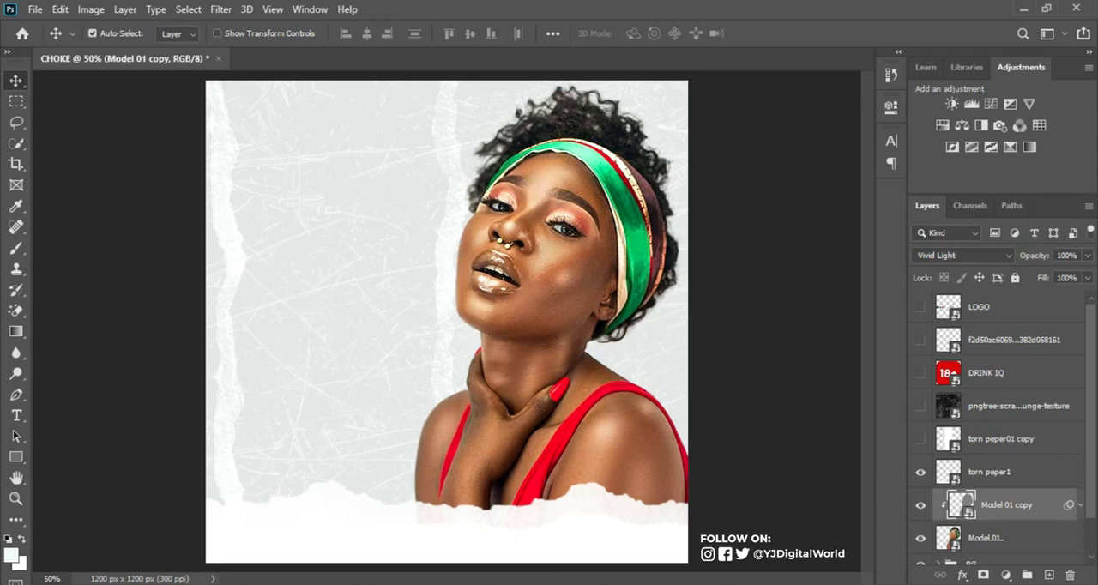
Step: Add a Curves adjustment clipped to the model layers, pulling the RGB curve slightly down in the highlights and shadows
left_click(1006, 574)
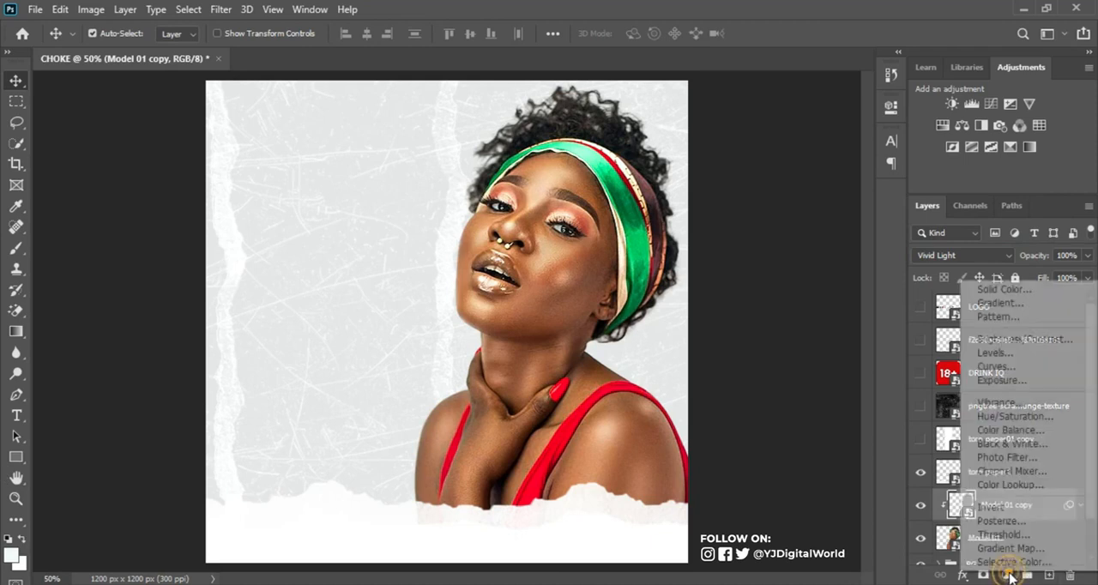
left_click(1029, 369)
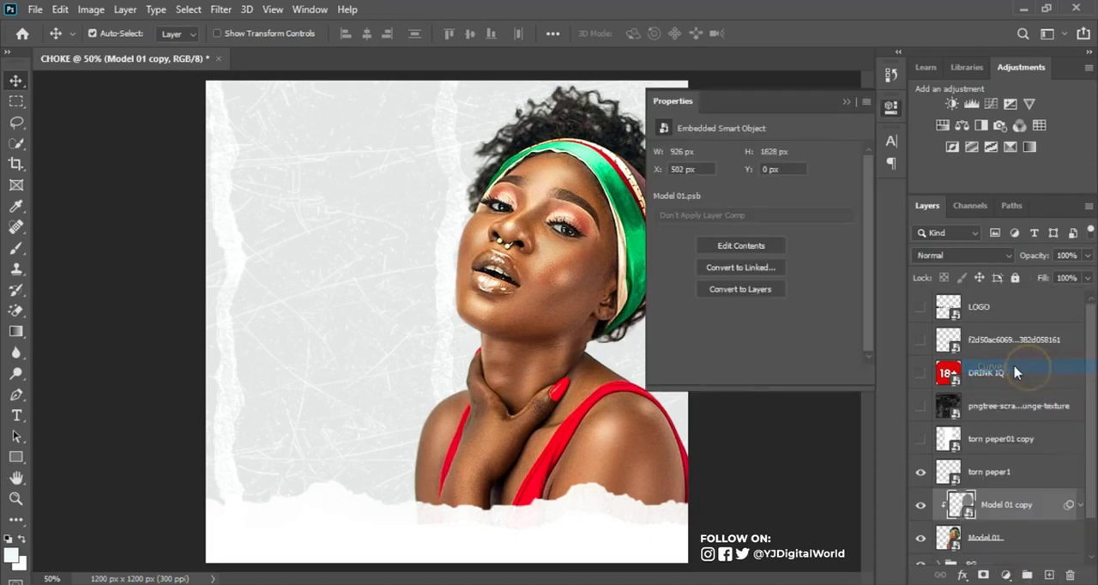
left_click(754, 377)
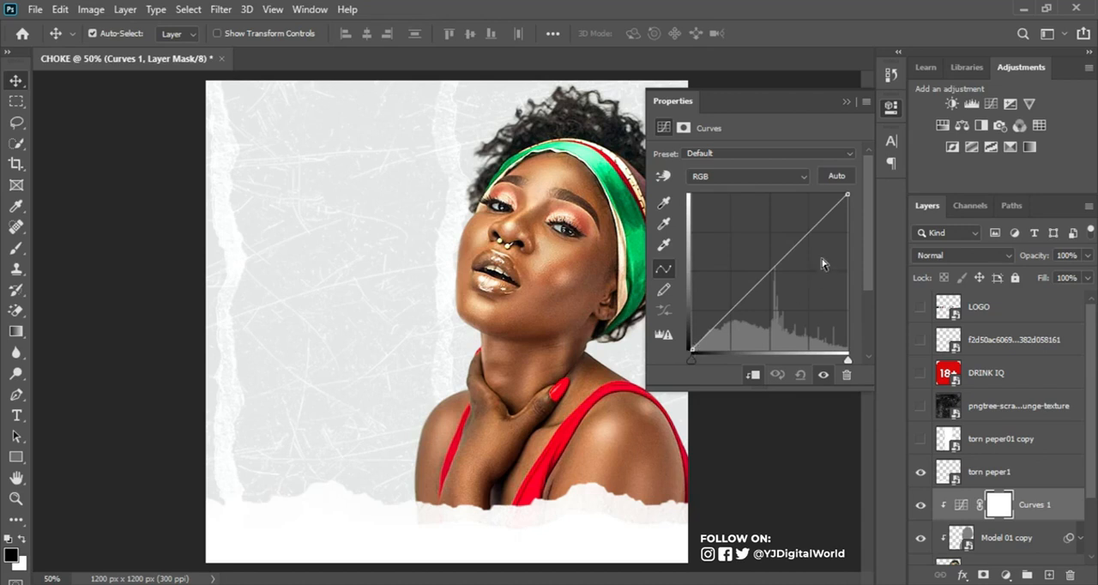
left_click_drag(809, 230, 808, 240)
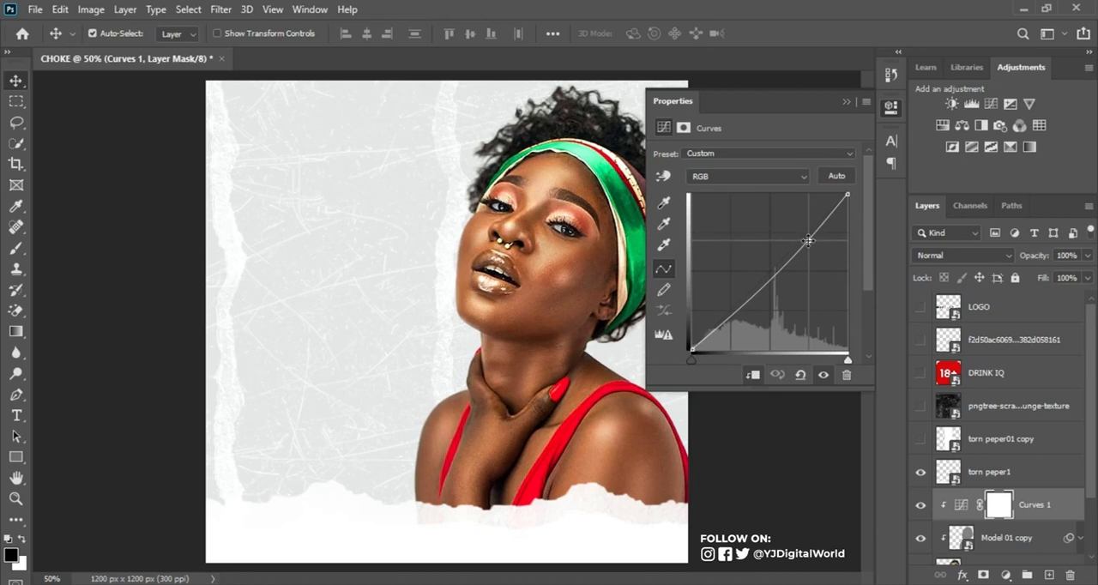
left_click_drag(737, 312, 744, 312)
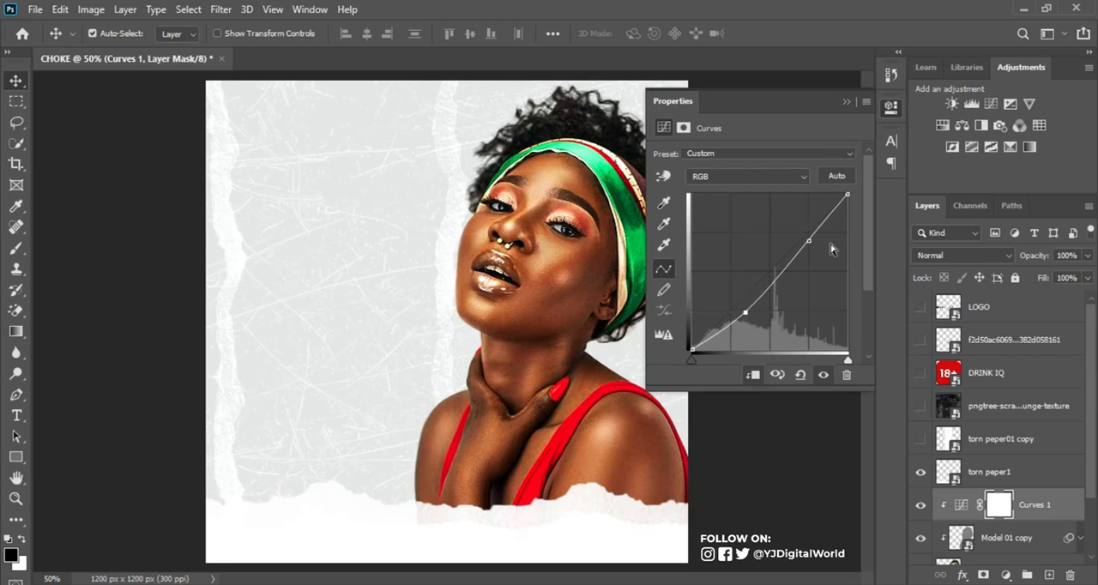
left_click(846, 101)
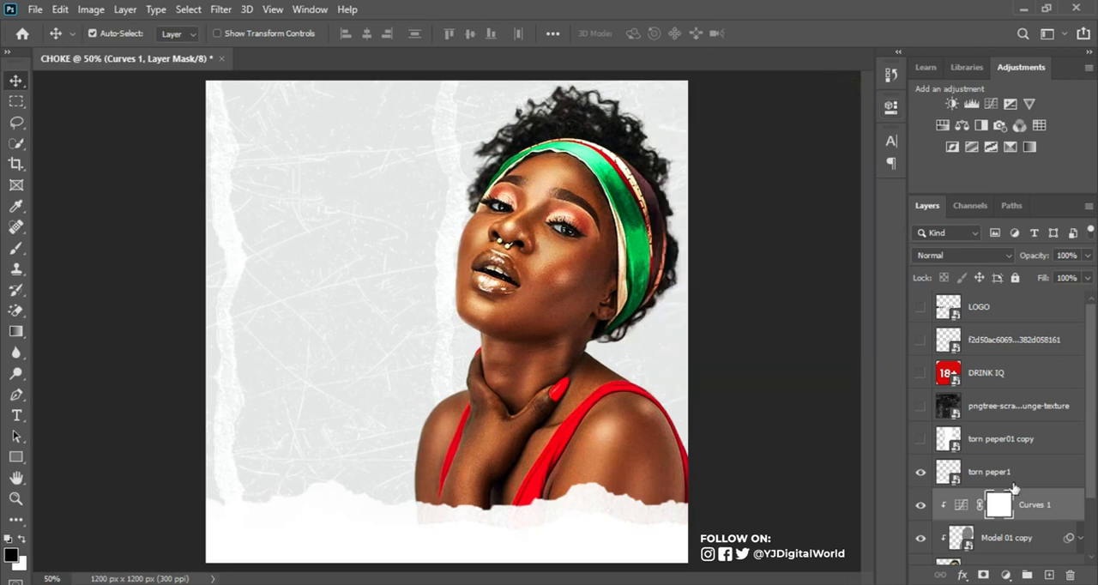
Step: Add a Hue/Saturation adjustment above Curves 1, clipped to the model layers, and set its Master saturation to -21
left_click(1007, 576)
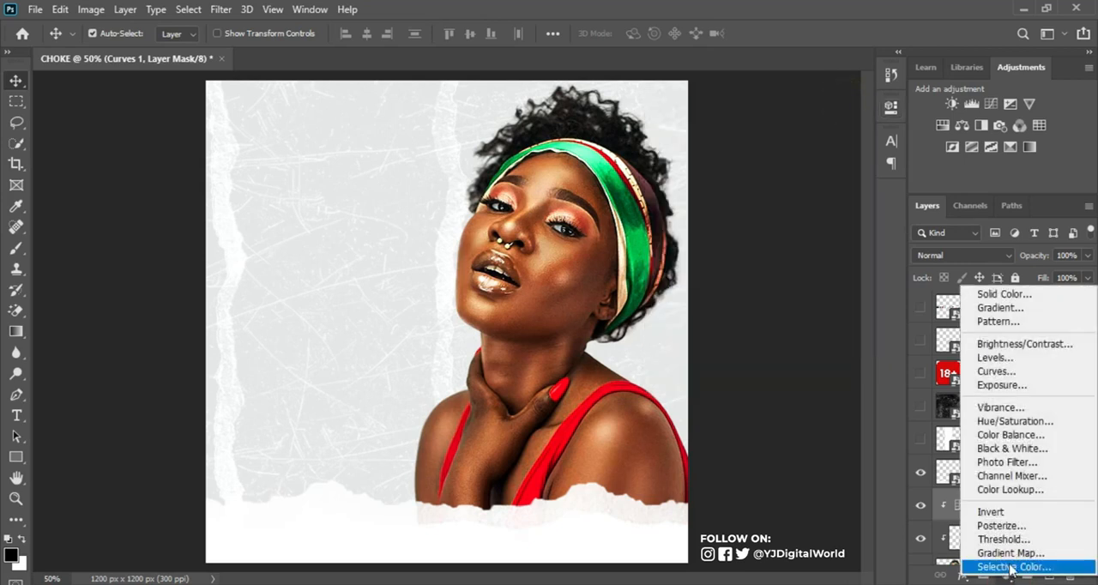
left_click(1029, 420)
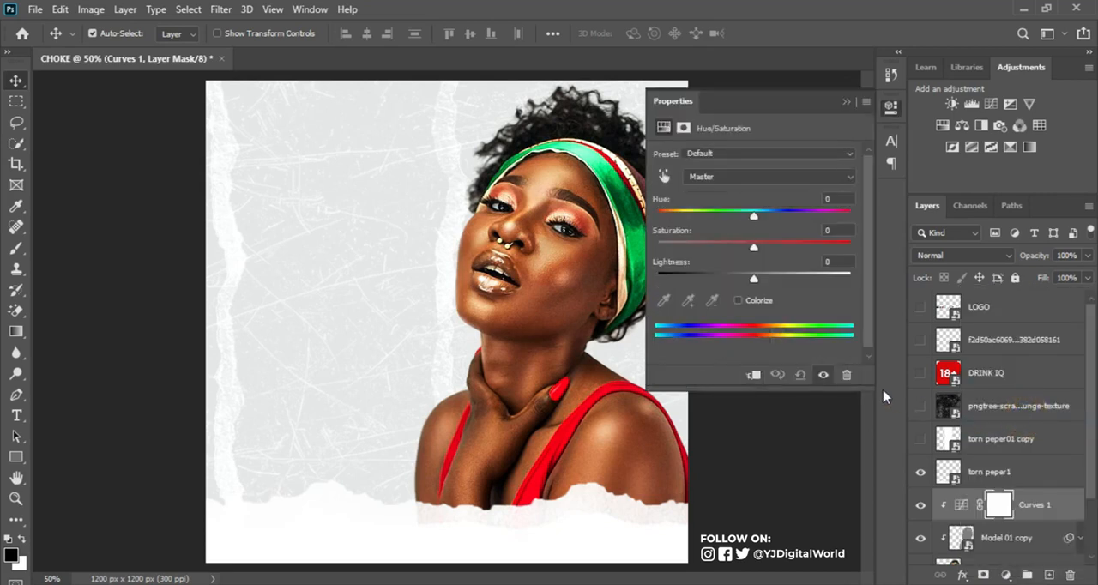
left_click(754, 376)
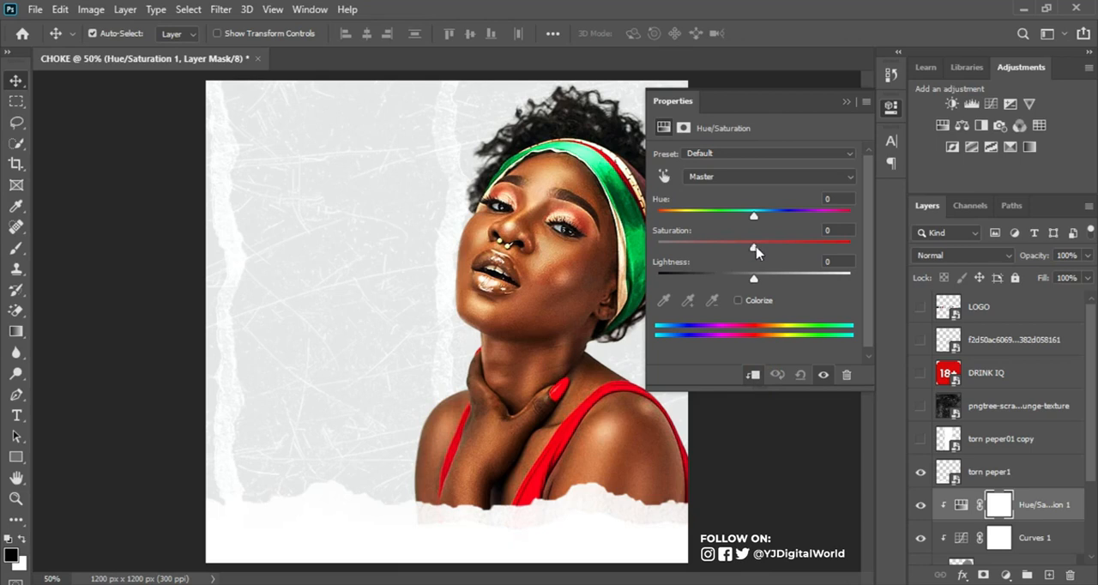
left_click_drag(756, 250, 734, 251)
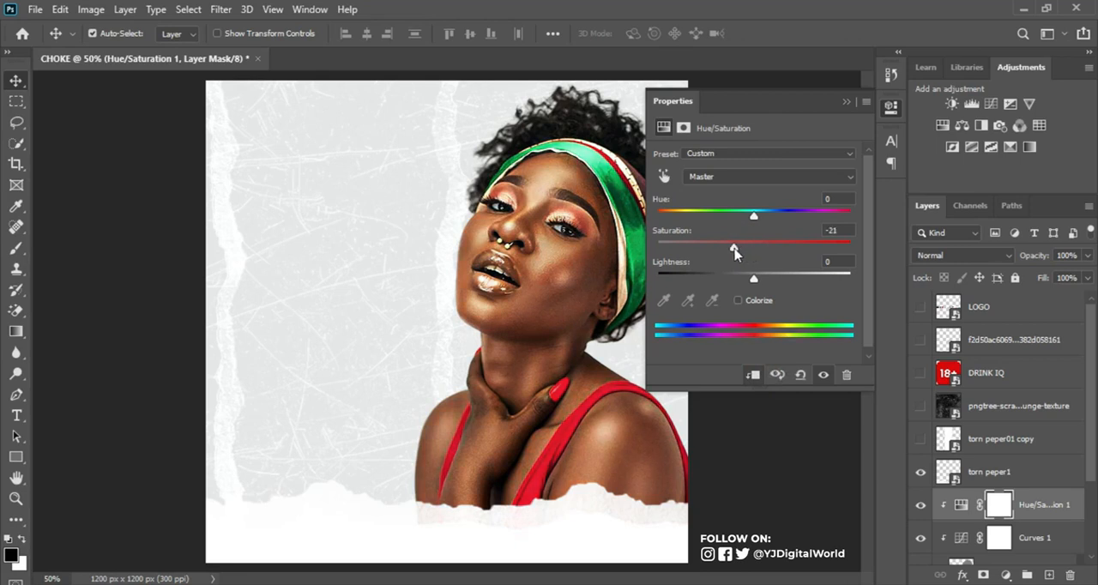
Step: In the Hue/Saturation adjustment, raise the saturation very slightly for Reds and more strongly for Yellows
left_click(760, 180)
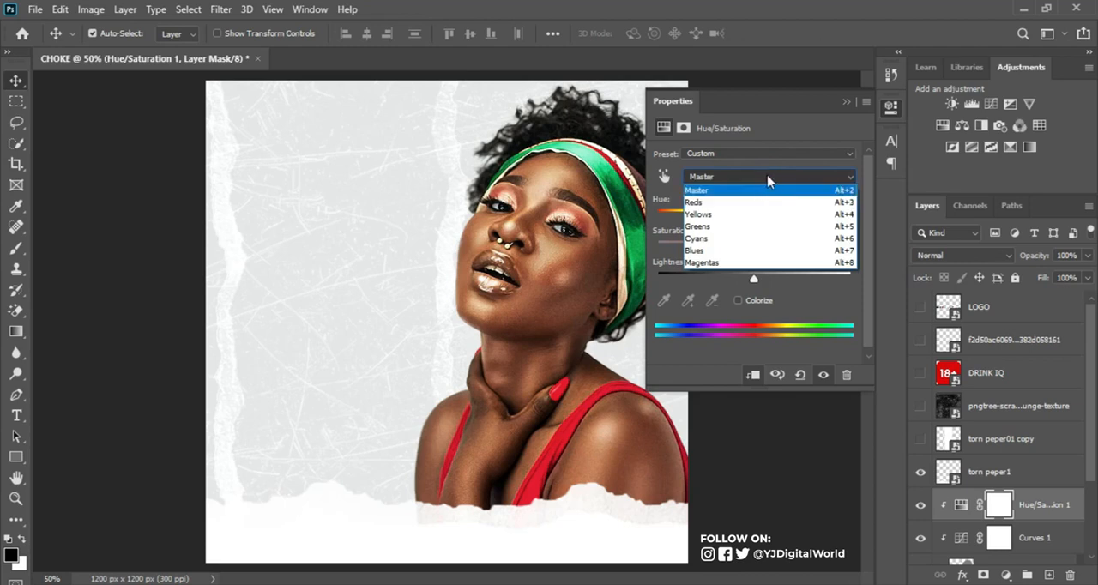
left_click(739, 203)
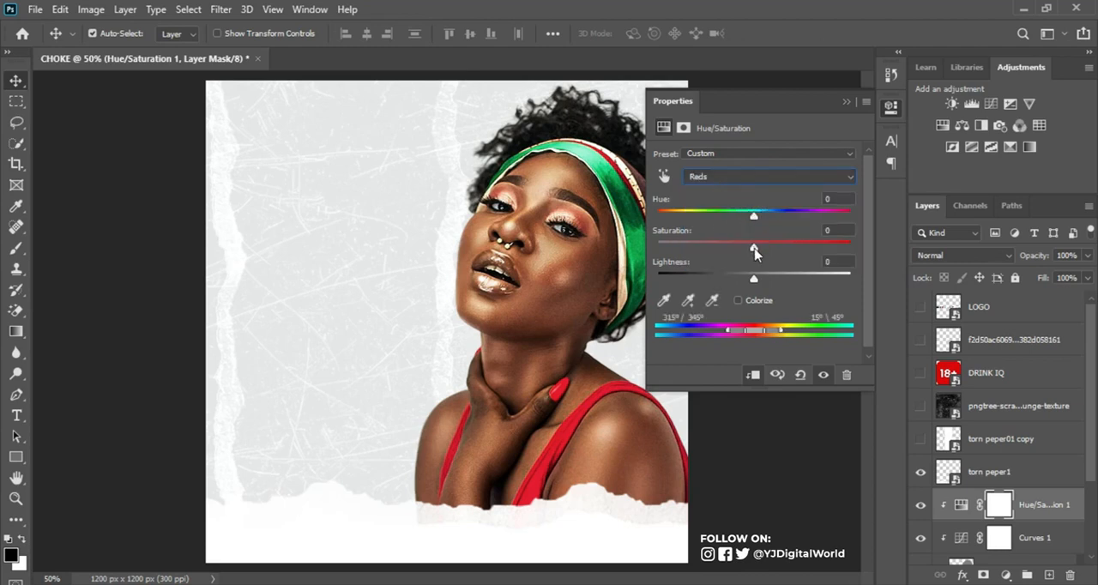
left_click_drag(755, 247, 757, 248)
left_click(779, 176)
left_click(755, 216)
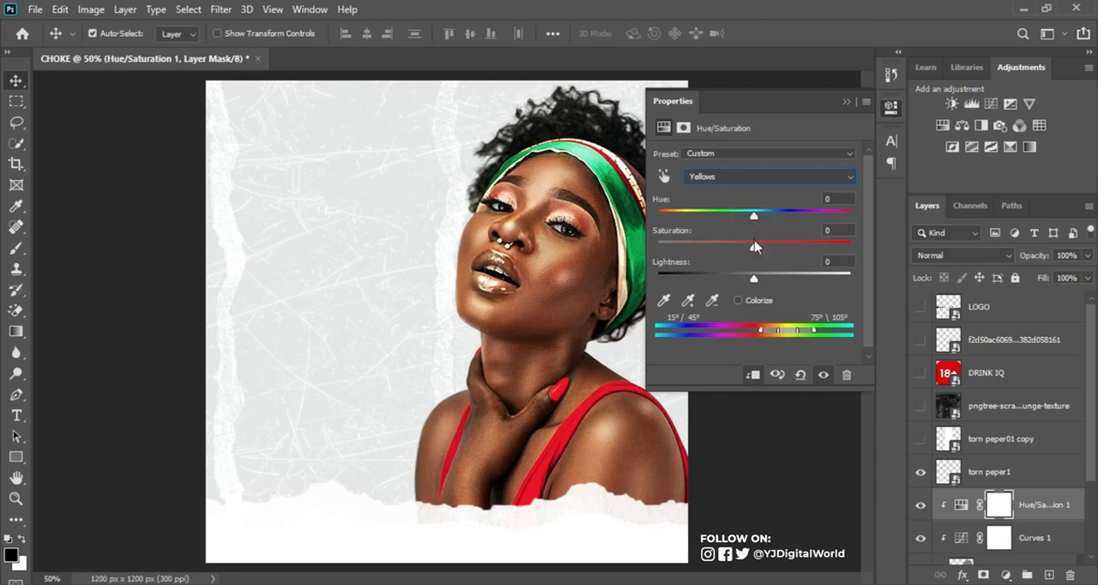
left_click_drag(754, 248, 782, 249)
Step: Set the Greens saturation to +12 in the Hue/Saturation adjustment and close its properties
left_click(773, 177)
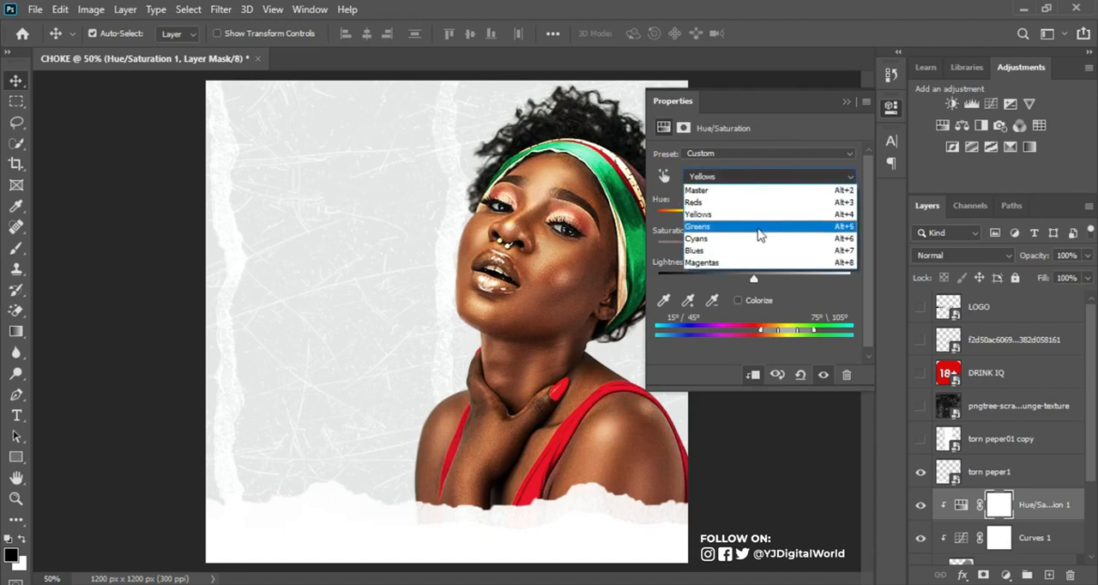
left_click(760, 238)
left_click_drag(756, 247, 765, 248)
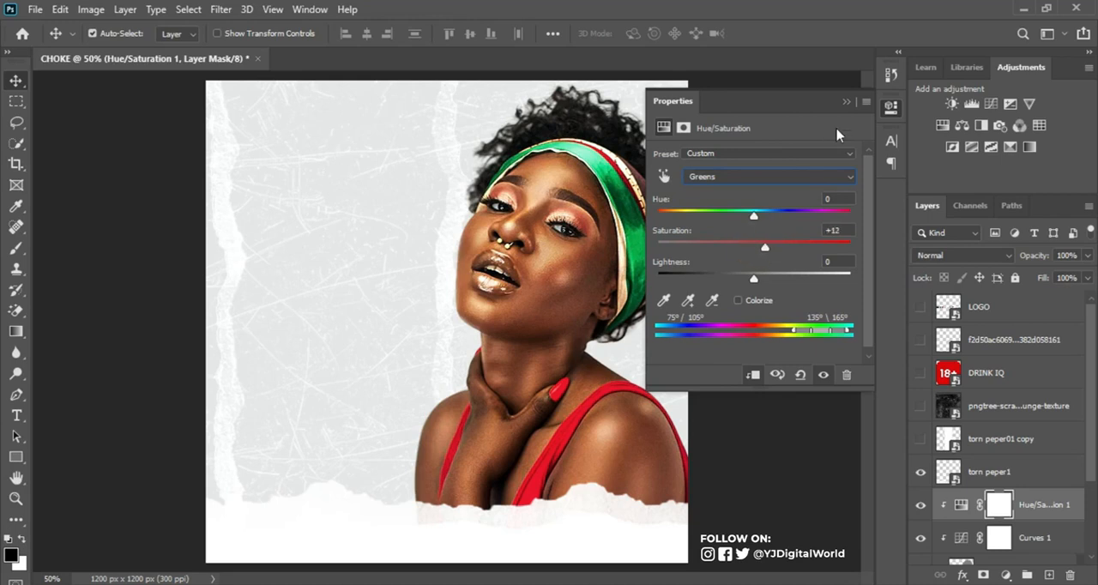
left_click(846, 102)
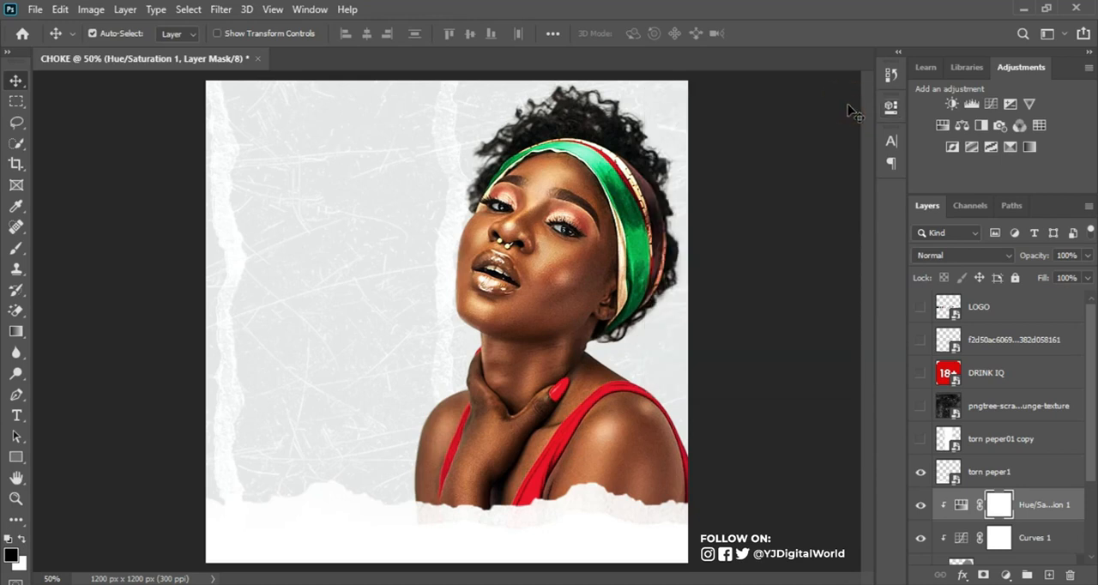
Step: Show the pngtree scratched grunge texture layer, move it directly above Hue/Saturation 1, and clip it to the model layers
left_click_drag(1091, 339, 1096, 397)
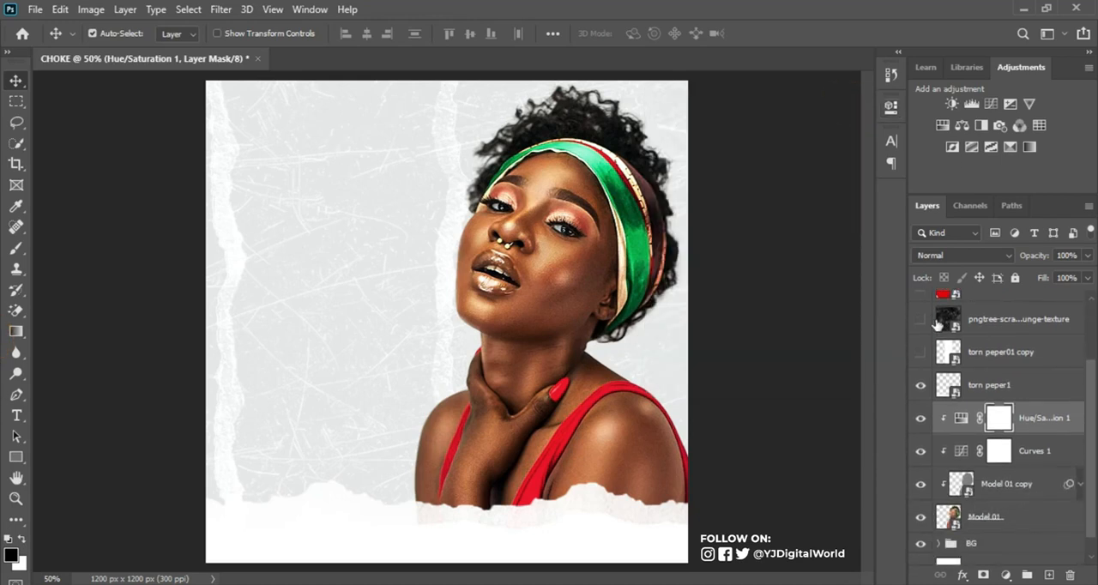
left_click(983, 325)
left_click(919, 319)
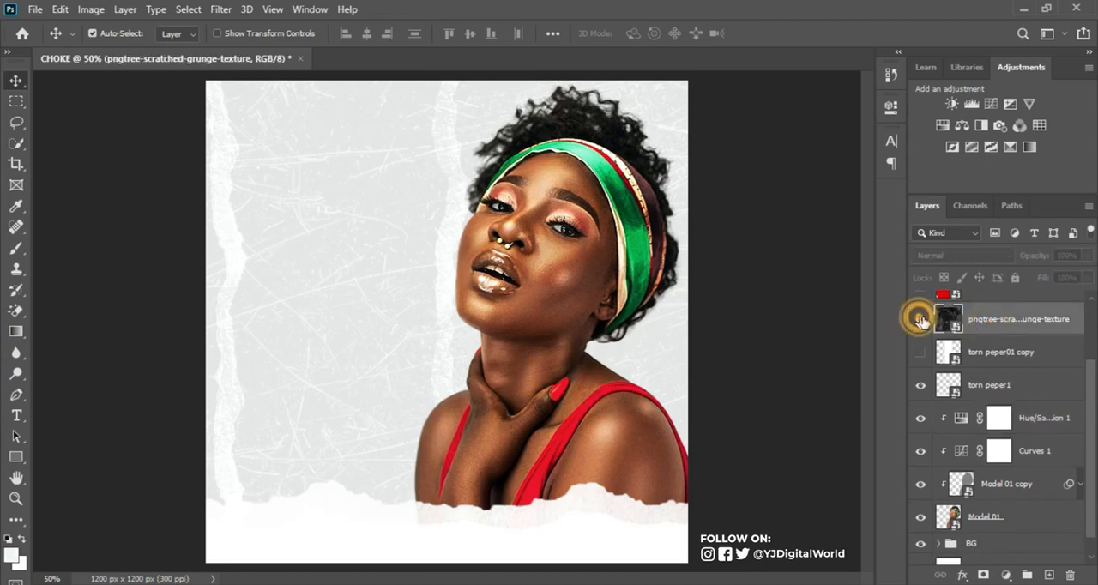
left_click_drag(1020, 321, 1019, 400)
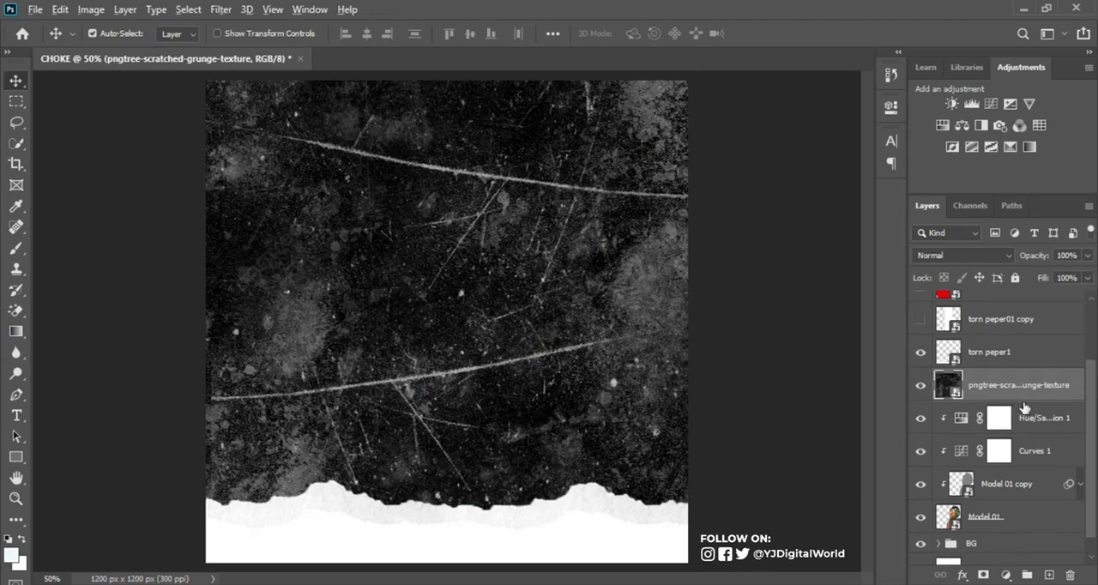
left_click(1027, 401, "alt")
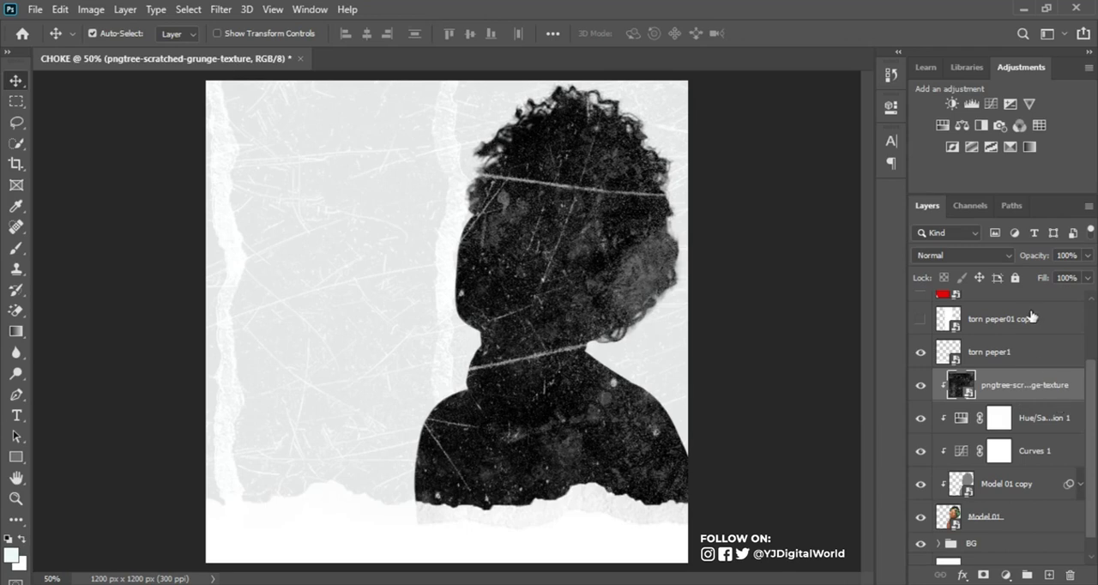
Step: Set the grunge texture layer's blend mode to Screen and its opacity to 74%
left_click(998, 255)
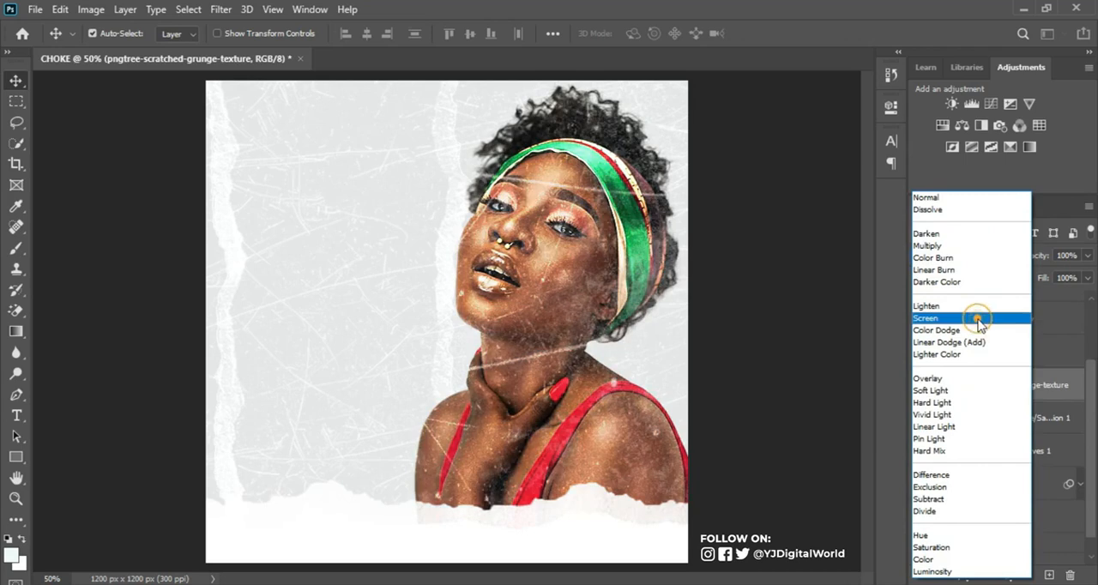
left_click(976, 320)
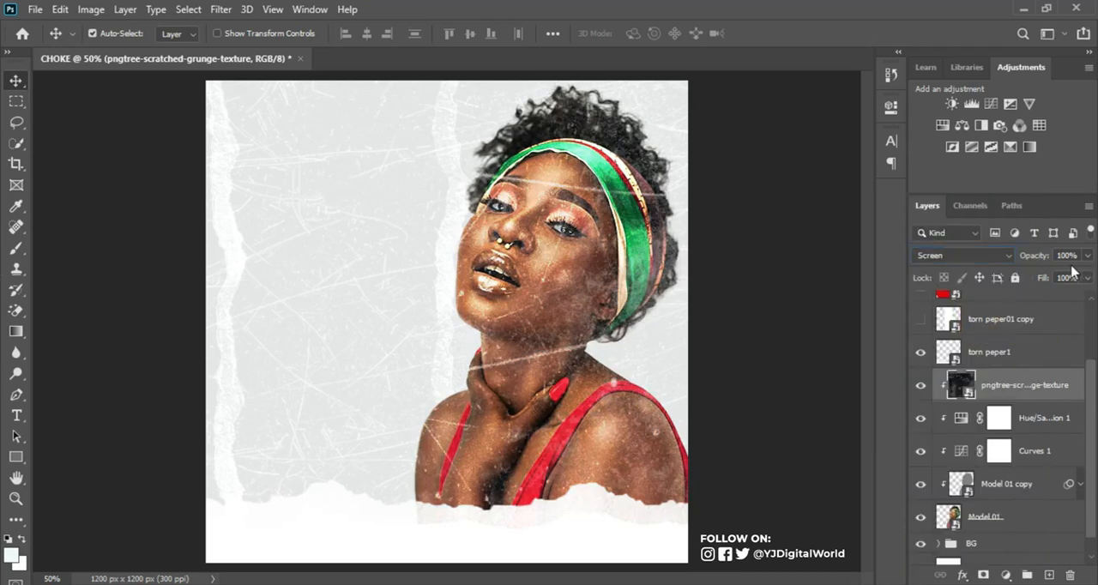
left_click_drag(1037, 254, 1019, 258)
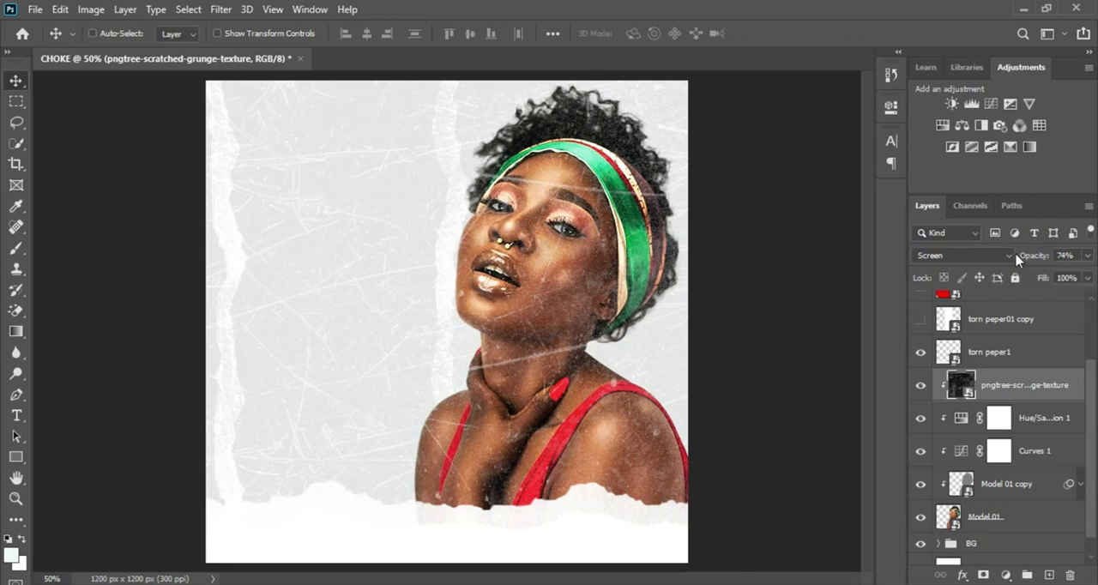
Step: Scale the grunge texture to 131.50% and move its center to X 528 px, Y 767 px
key("ctrl+minus")
key("ctrl+t")
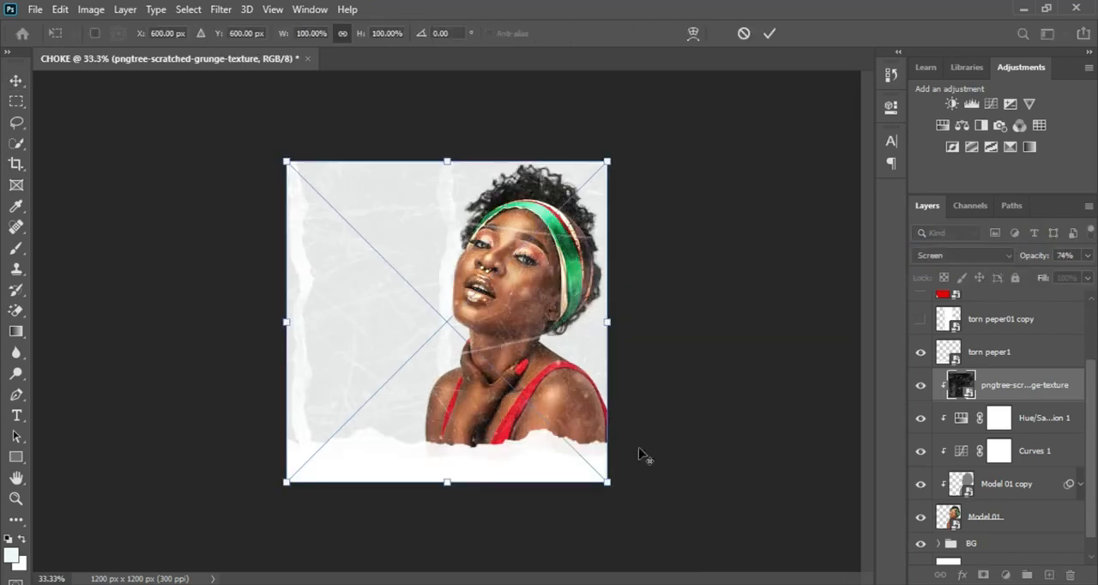
left_click_drag(608, 482, 671, 525)
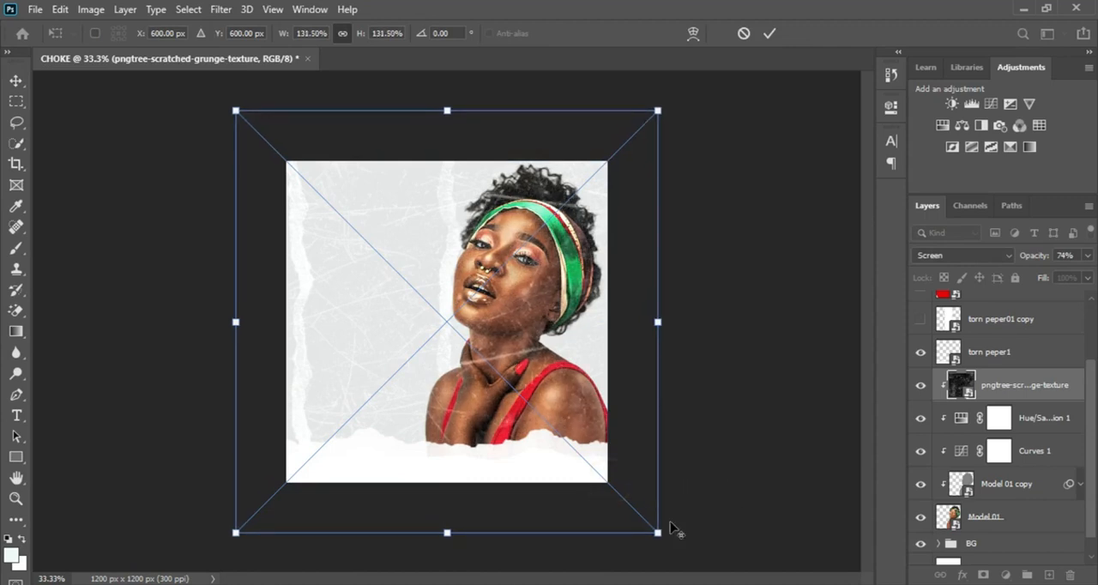
left_click_drag(634, 484, 619, 519)
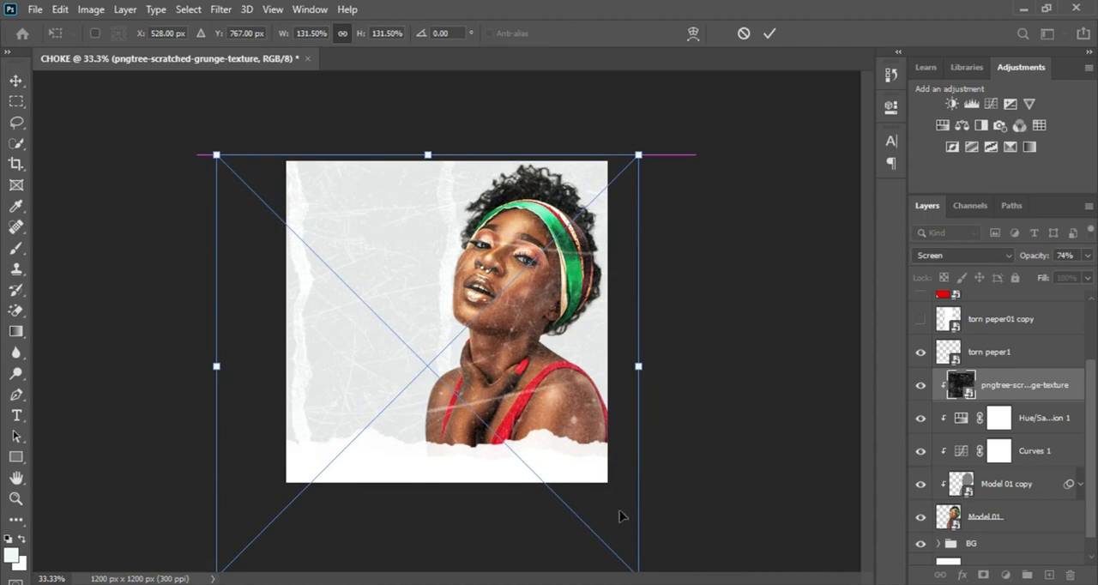
left_click(768, 33)
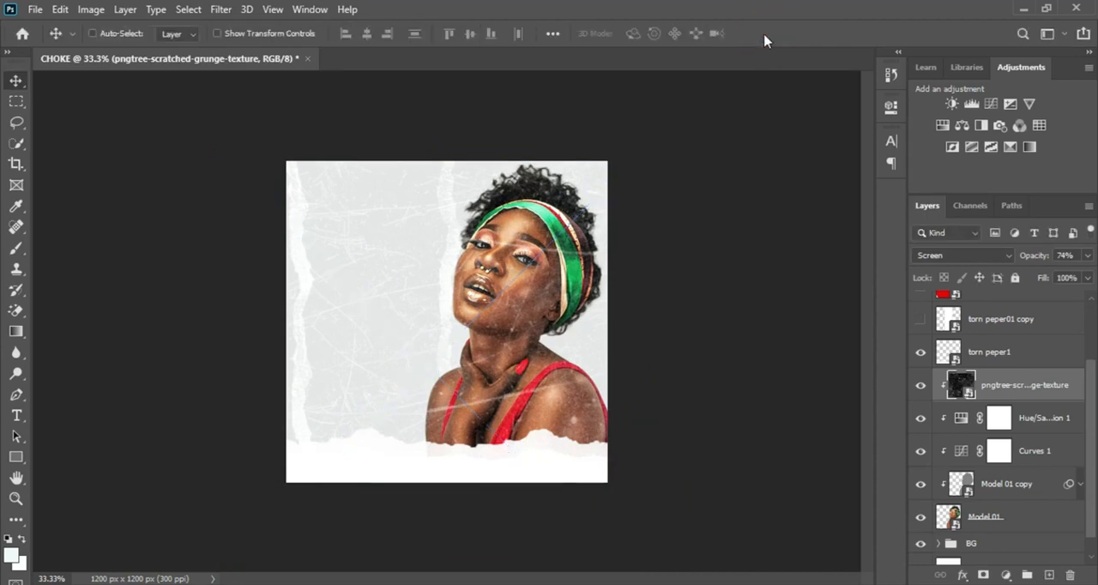
key("ctrl+plus")
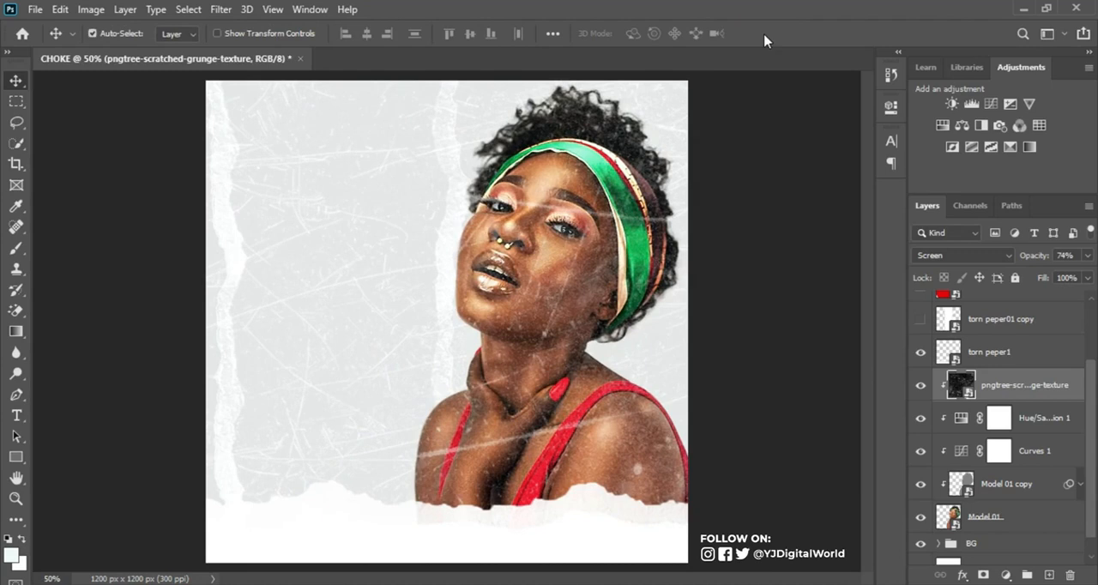
Step: Add a layer mask to the grunge texture and set up a black Soft Round brush of 300 px
left_click(984, 576)
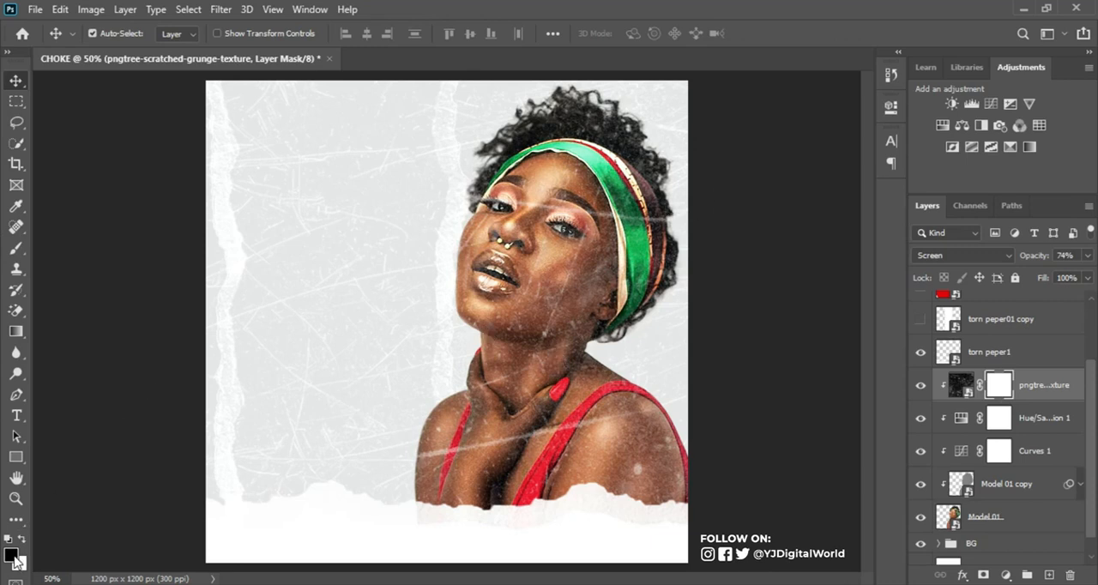
left_click(17, 248)
right_click(357, 240)
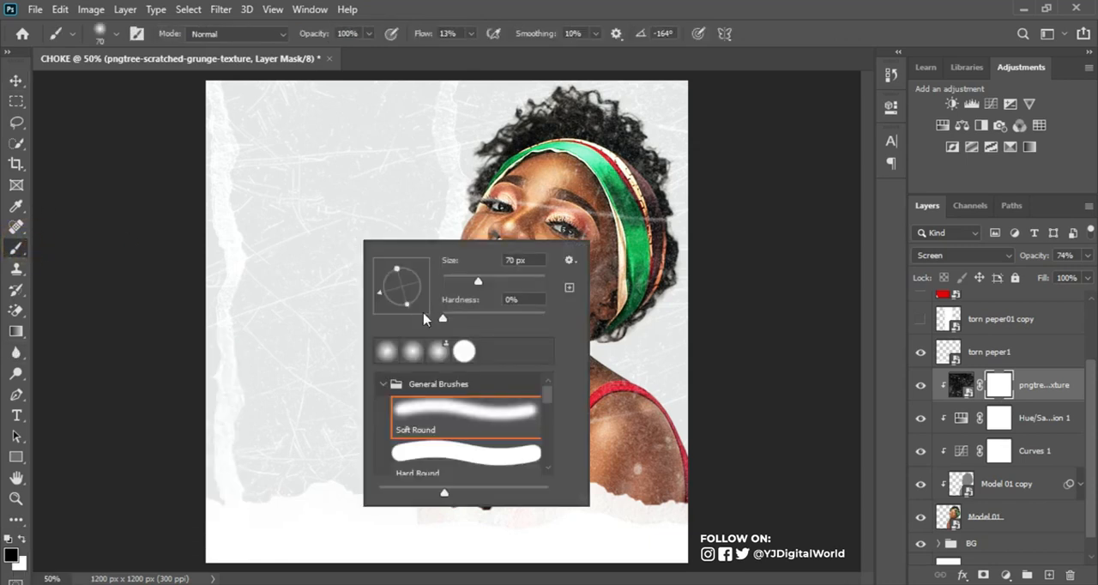
left_click(475, 424)
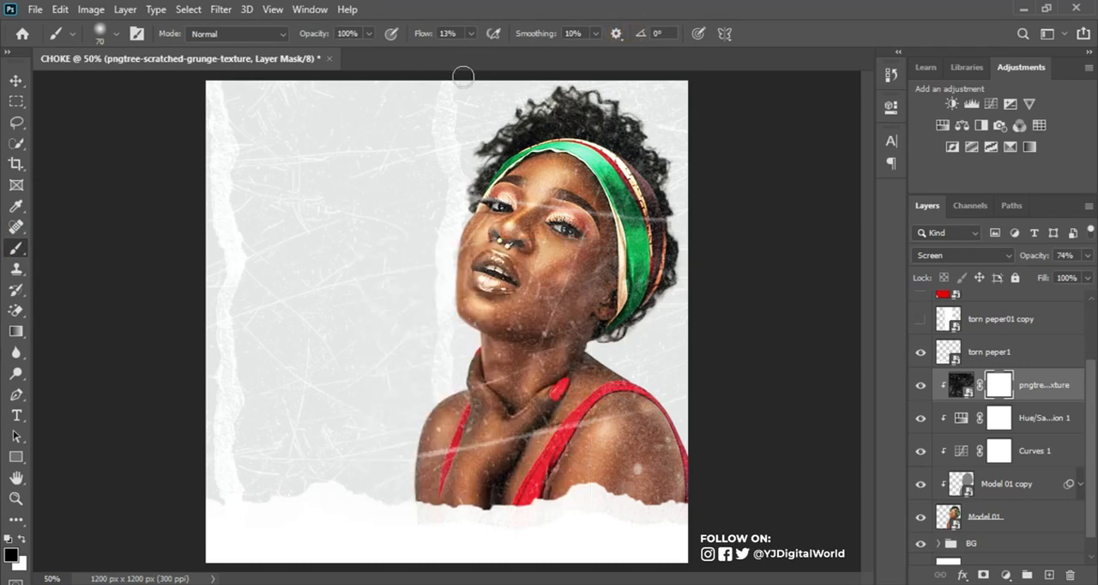
left_click_drag(419, 35, 424, 40)
key("bracketright")
key("bracketright")
key("bracketright")
key("bracketright")
key("bracketright")
key("bracketright")
key("bracketright")
key("bracketright")
key("bracketright")
key("bracketright")
key("bracketleft")
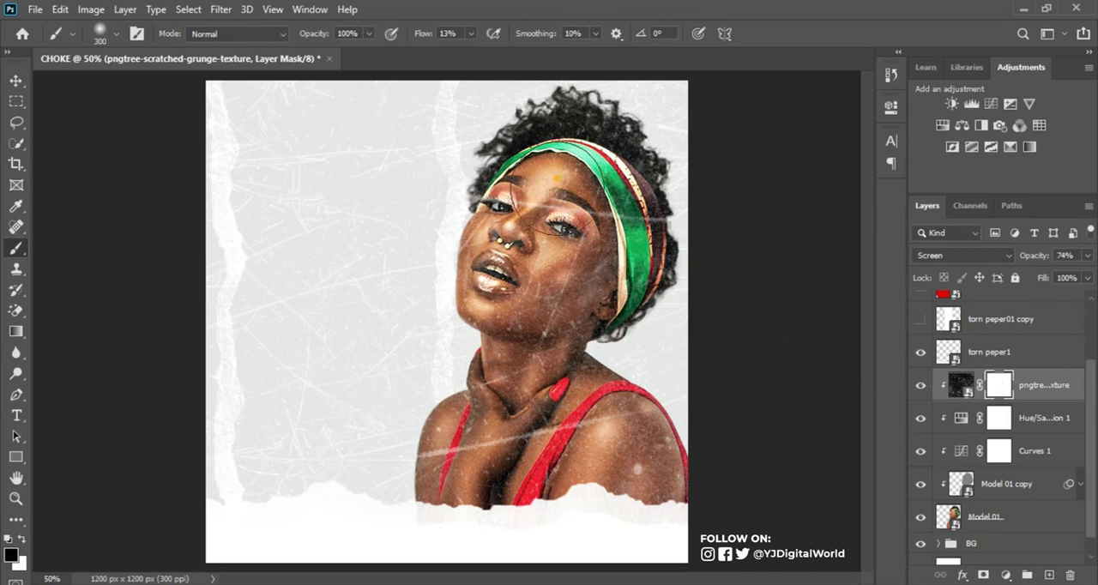
Step: Paint black on the texture's mask over the model's face, jaw and neck, using a smaller 60 px brush for touch-ups
mouse_move(578, 176)
left_mouse_down()
mouse_move(593, 247)
mouse_move(558, 270)
mouse_move(586, 277)
mouse_move(575, 290)
mouse_move(587, 262)
mouse_move(552, 331)
mouse_move(470, 328)
mouse_move(412, 310)
mouse_move(553, 318)
mouse_move(412, 336)
mouse_move(497, 343)
mouse_move(490, 229)
mouse_move(469, 285)
mouse_move(488, 236)
mouse_move(508, 254)
left_mouse_up()
mouse_move(606, 217)
left_mouse_down()
mouse_move(655, 222)
mouse_move(564, 201)
mouse_move(604, 215)
mouse_move(605, 275)
mouse_move(560, 347)
left_mouse_up()
left_click_drag(594, 308, 519, 366)
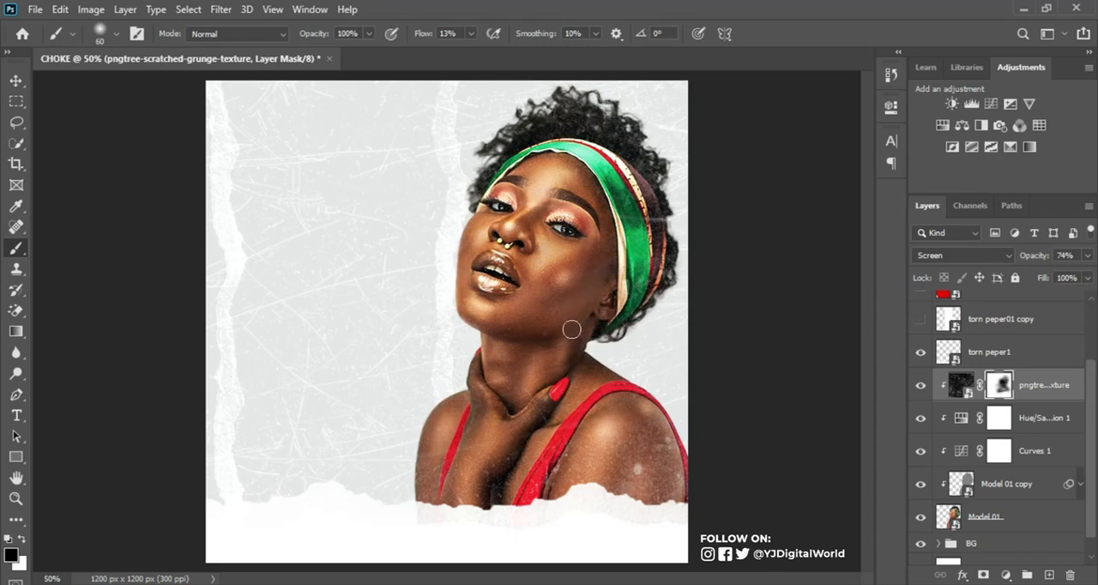
left_click(598, 283)
left_click_drag(488, 327, 475, 322)
left_click_drag(573, 294, 539, 328)
left_click(642, 427)
Step: Group the layers from the masked grunge texture down to Model 01 and name the group model
left_click(1060, 357)
left_click(1057, 384)
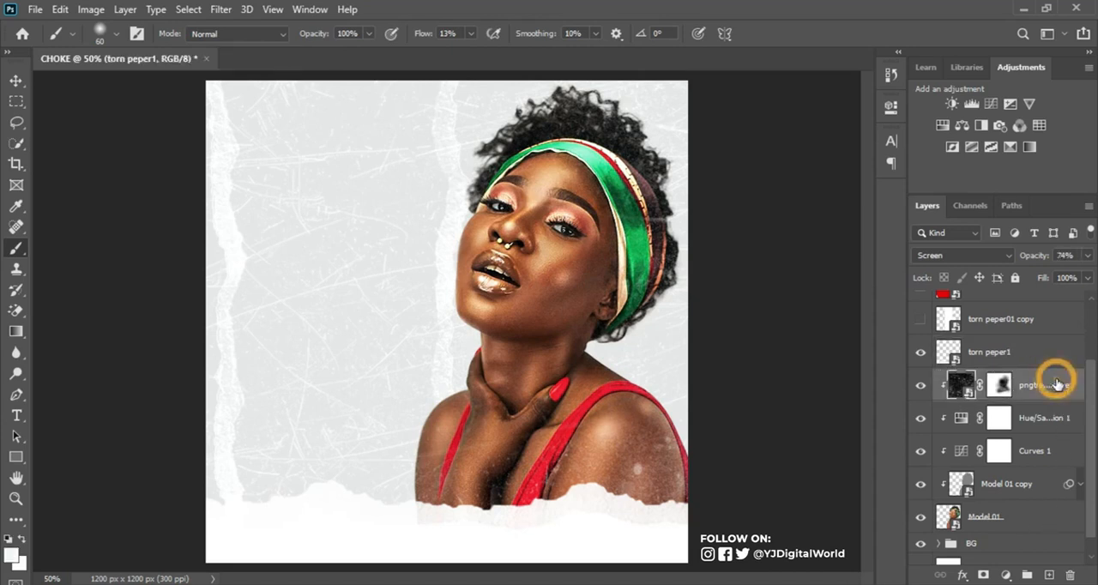
left_click(1026, 517, "shift")
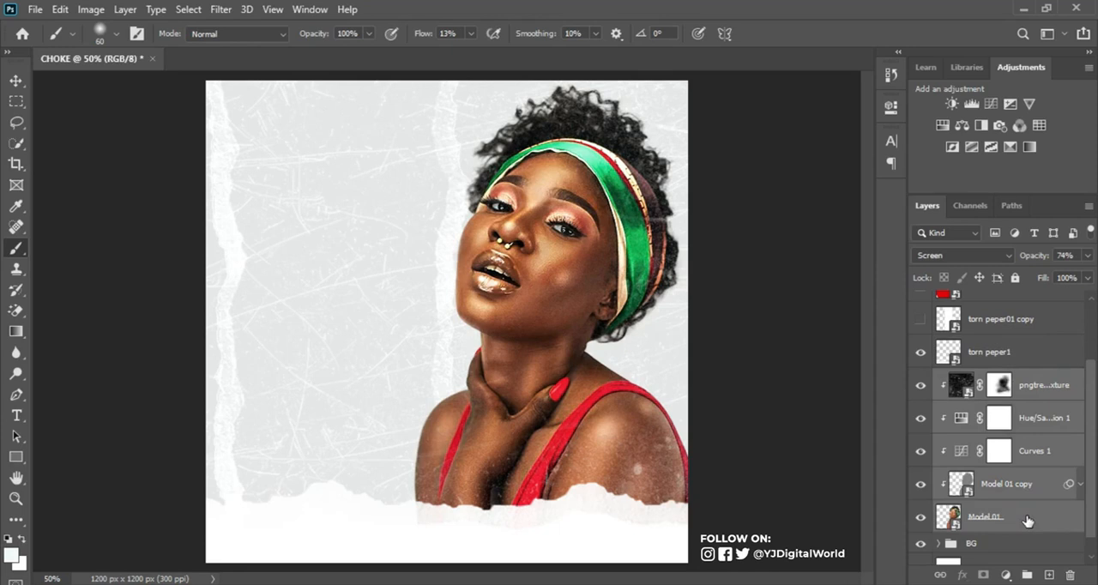
key("ctrl+g")
double_click(978, 464)
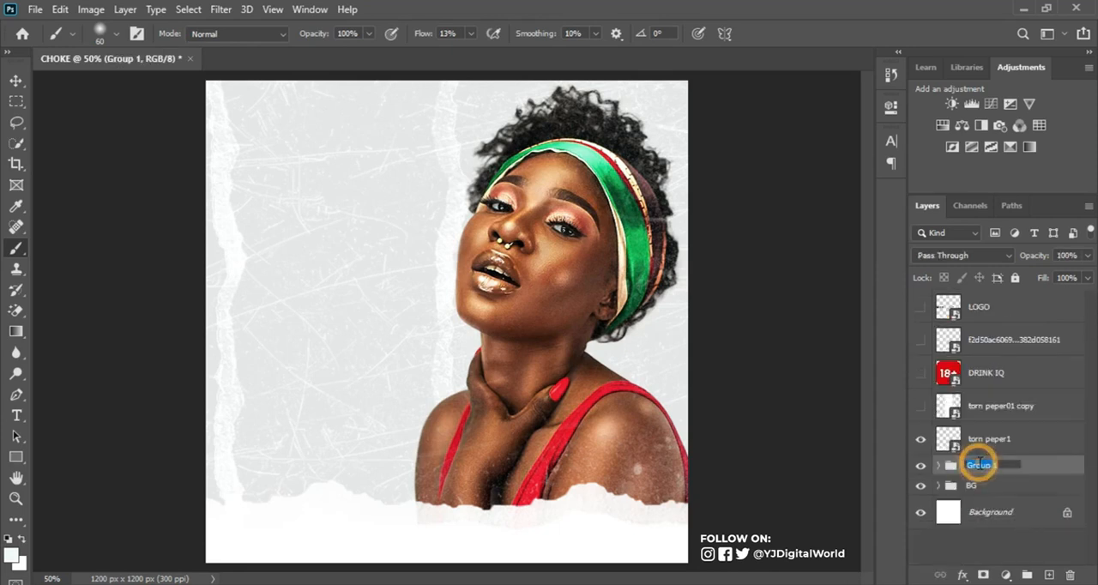
type("model")
key("Return")
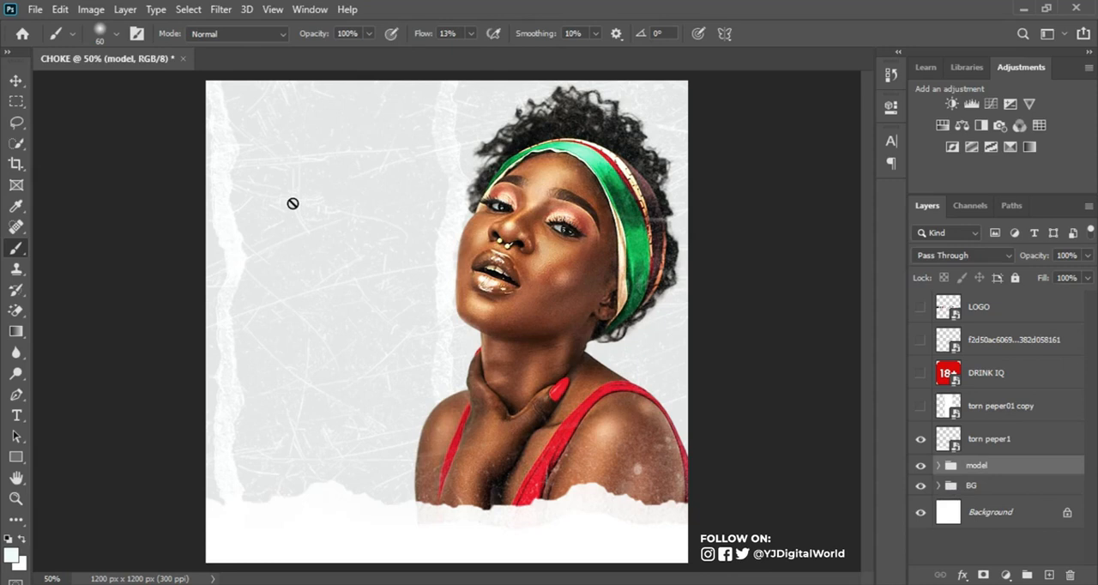
Step: Add a layer named noise above SCRATCH TEXTURE in the BG group, in Soft Light mode filled with 50% gray
left_click(940, 485)
scroll(1086, 458, "down", 2)
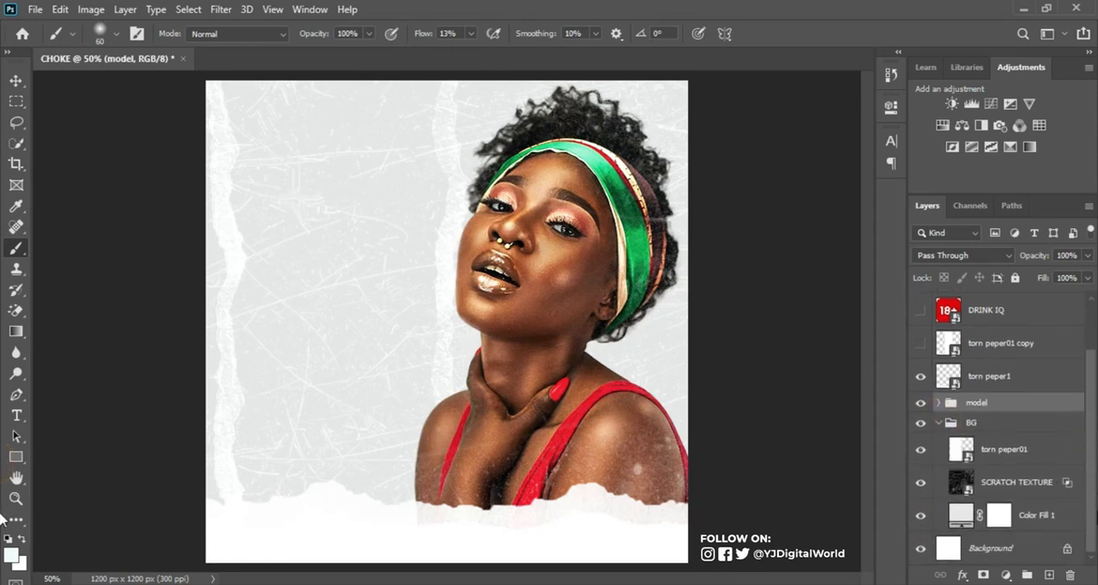
left_click(1029, 489)
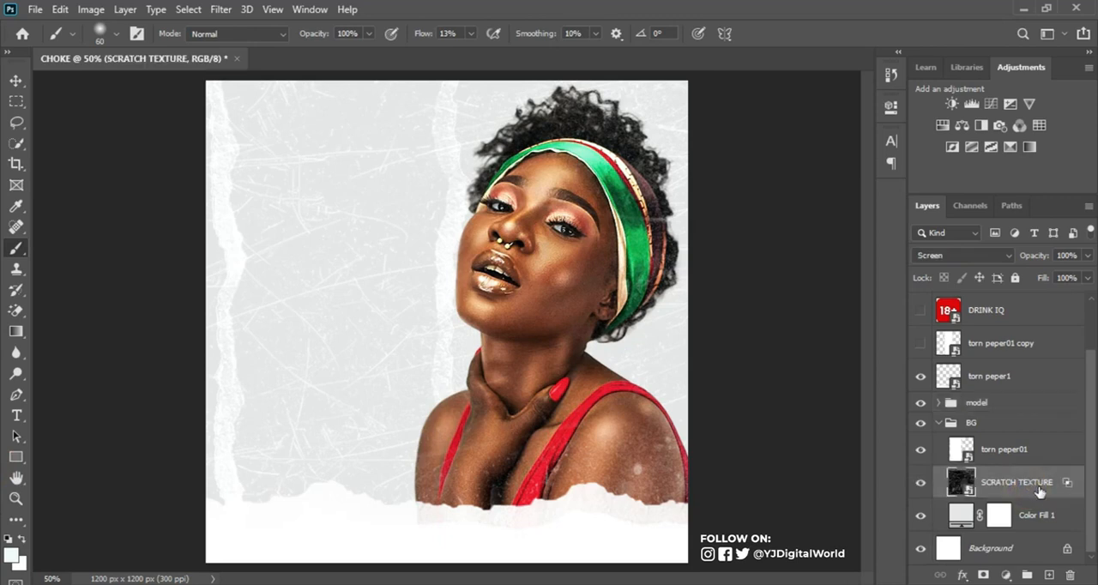
key("ctrl+shift+n")
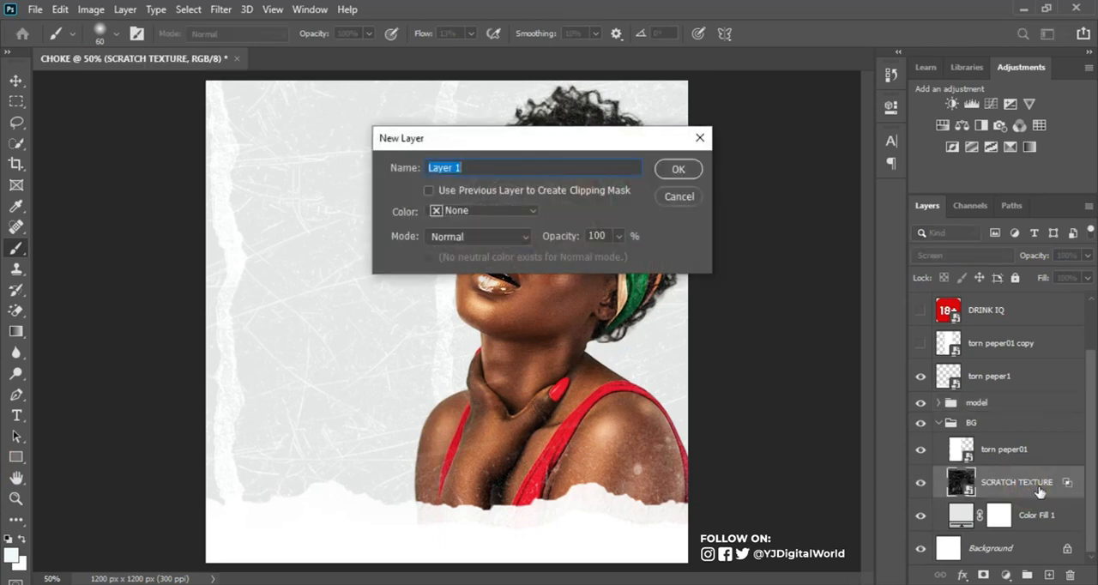
type("noise")
left_click(517, 238)
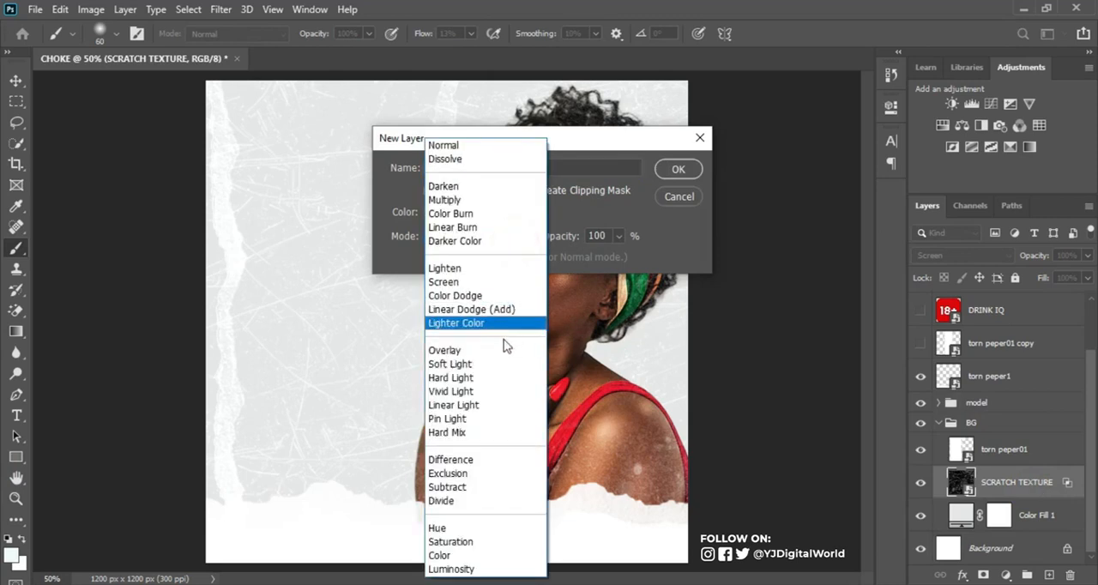
left_click(490, 363)
left_click(588, 259)
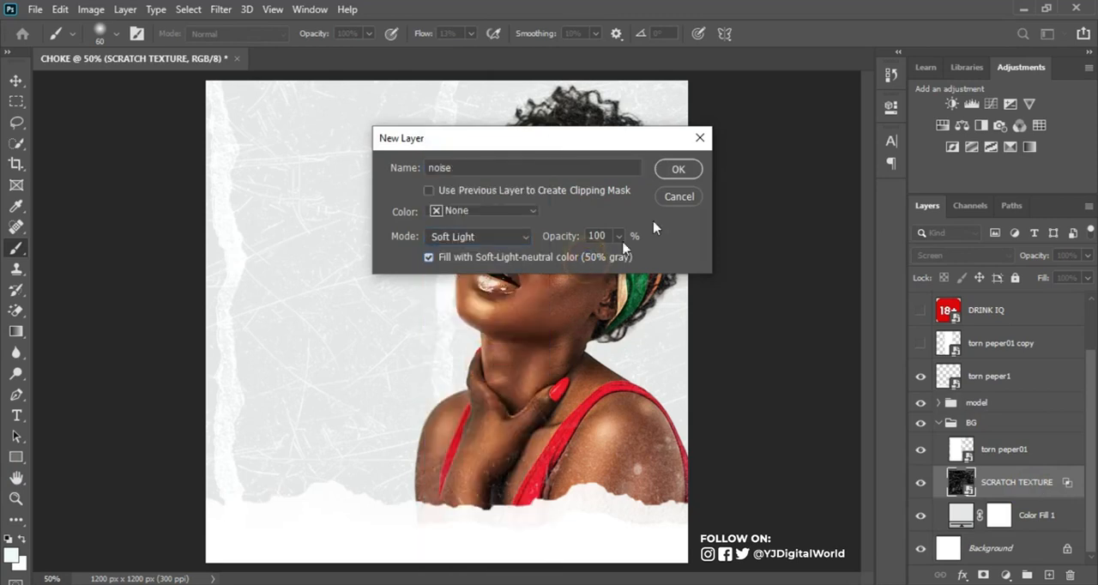
left_click(677, 170)
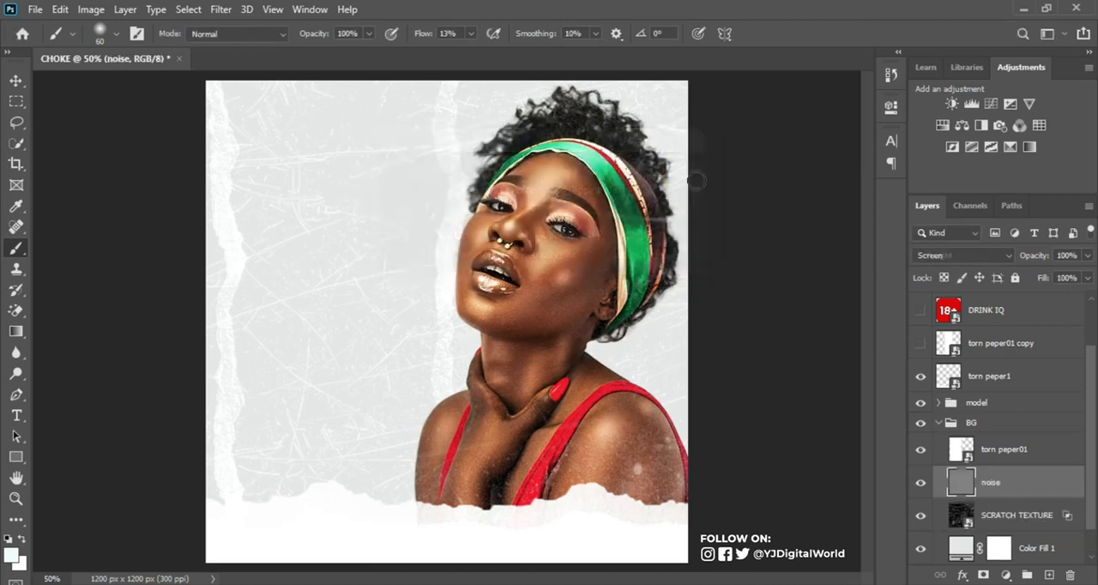
Step: Convert the noise layer to a smart object and apply a uniform, monochromatic Add Noise filter to it
right_click(1033, 480)
left_click(916, 225)
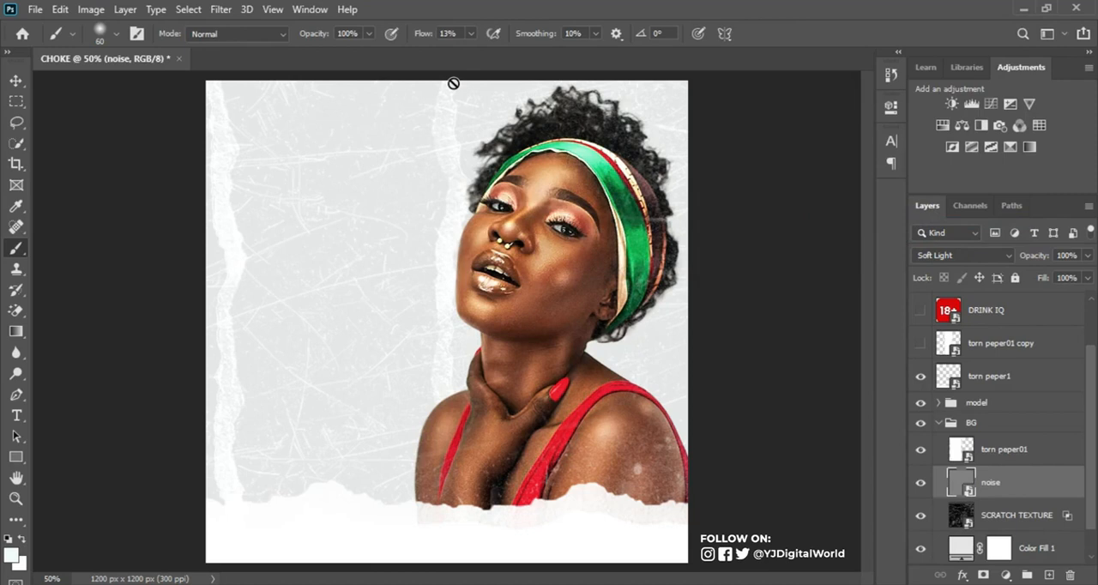
left_click(221, 9)
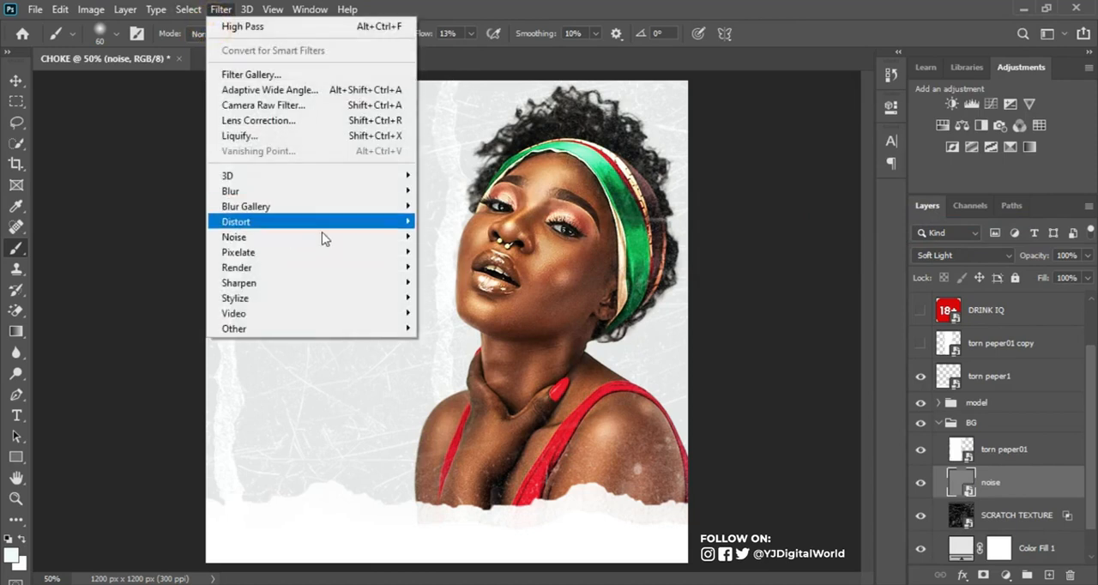
mouse_move(343, 238)
left_click(452, 236)
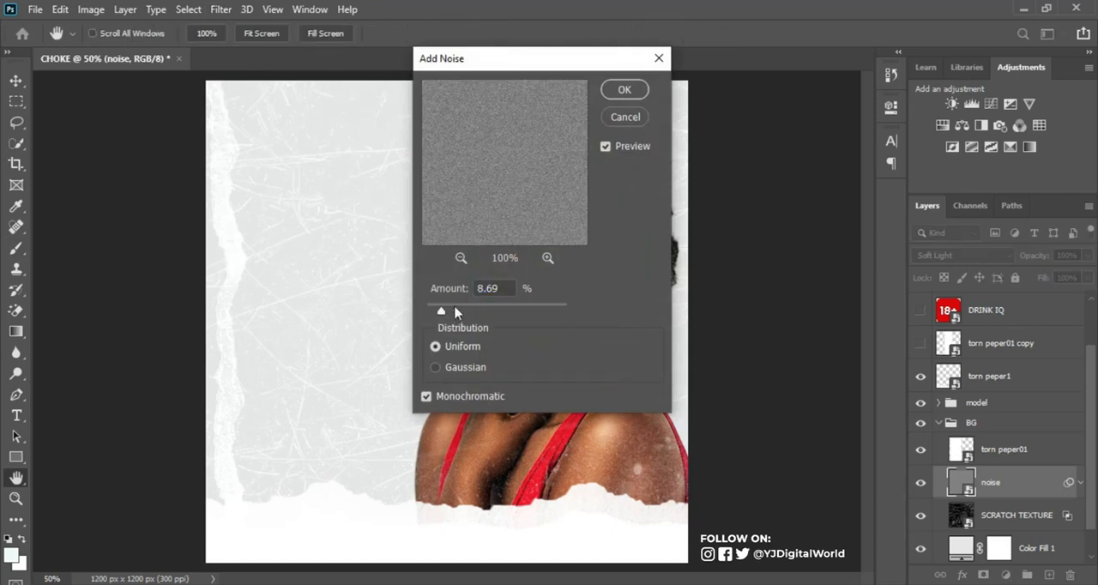
left_click_drag(442, 312, 445, 312)
left_click(621, 89)
key("b")
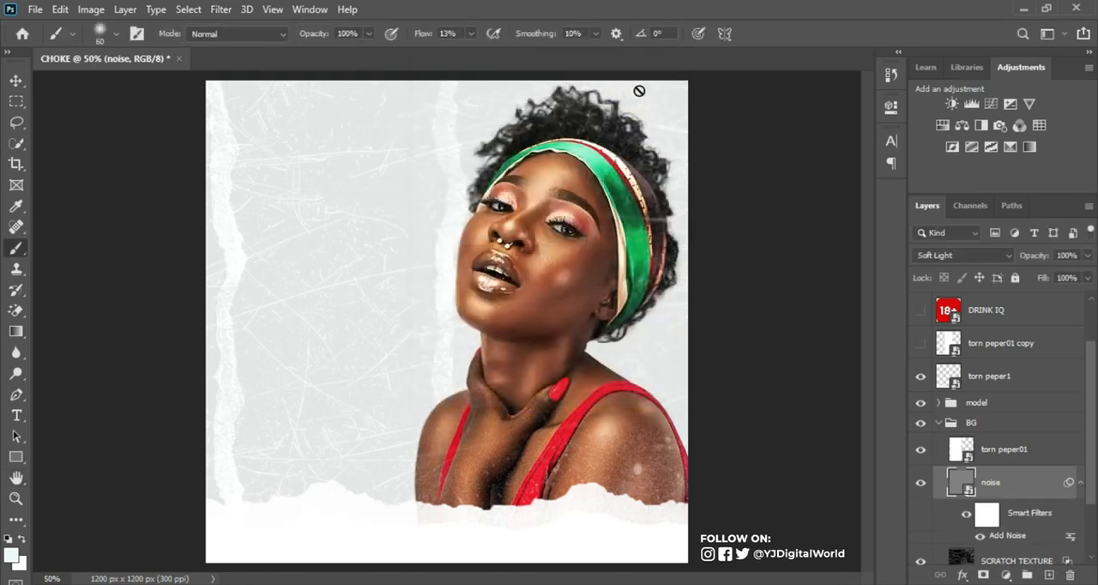
left_click(1081, 483)
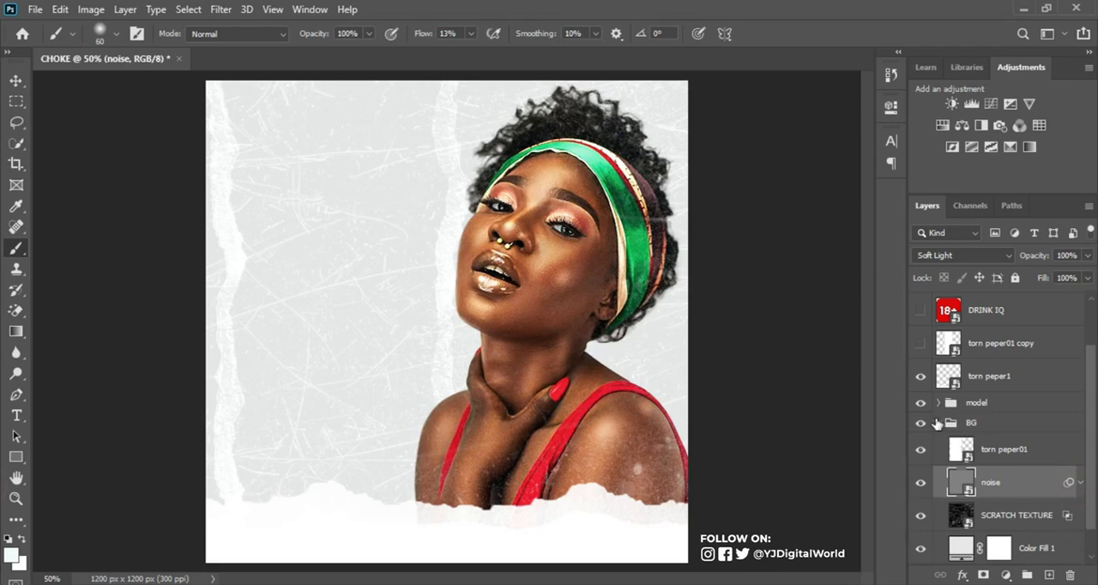
left_click(938, 423)
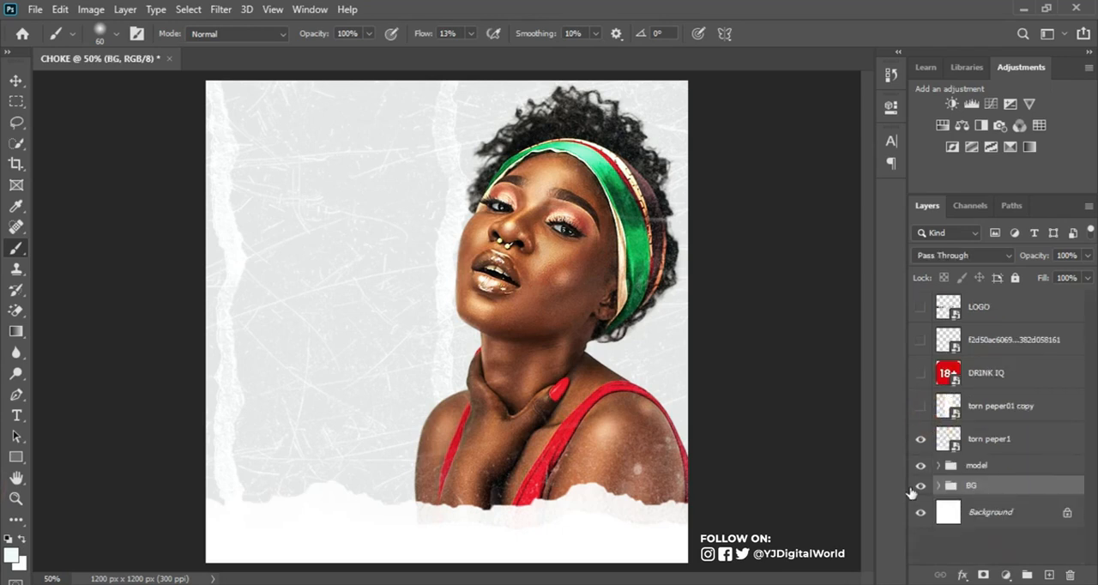
Step: Check the torn peper1 layer by toggling its visibility and duplicate it
left_click(964, 470)
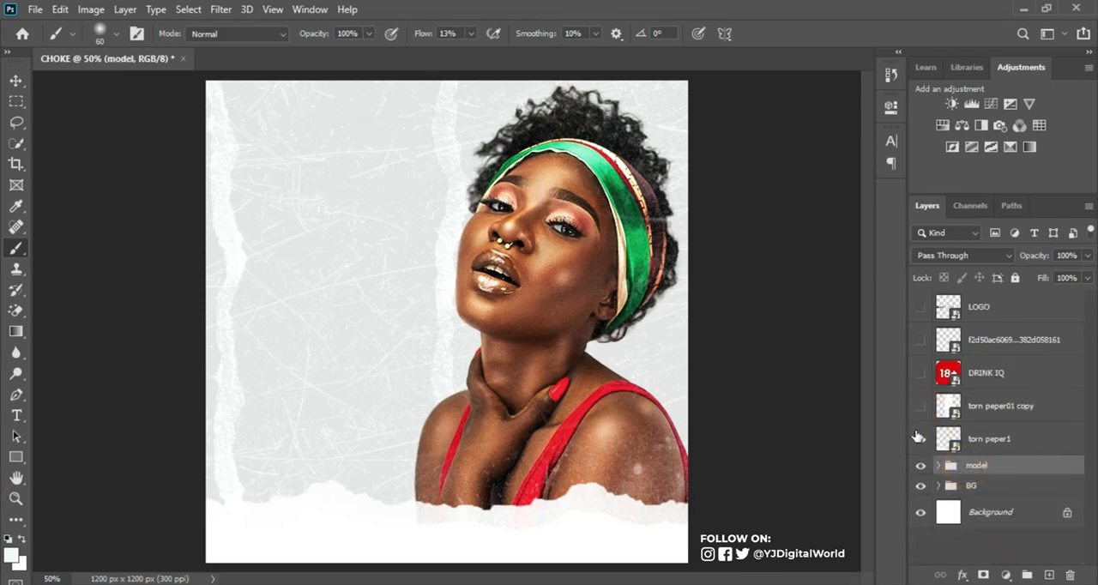
left_click(919, 440)
left_click(919, 440)
left_click(920, 440)
left_click(919, 439)
left_click(1030, 441)
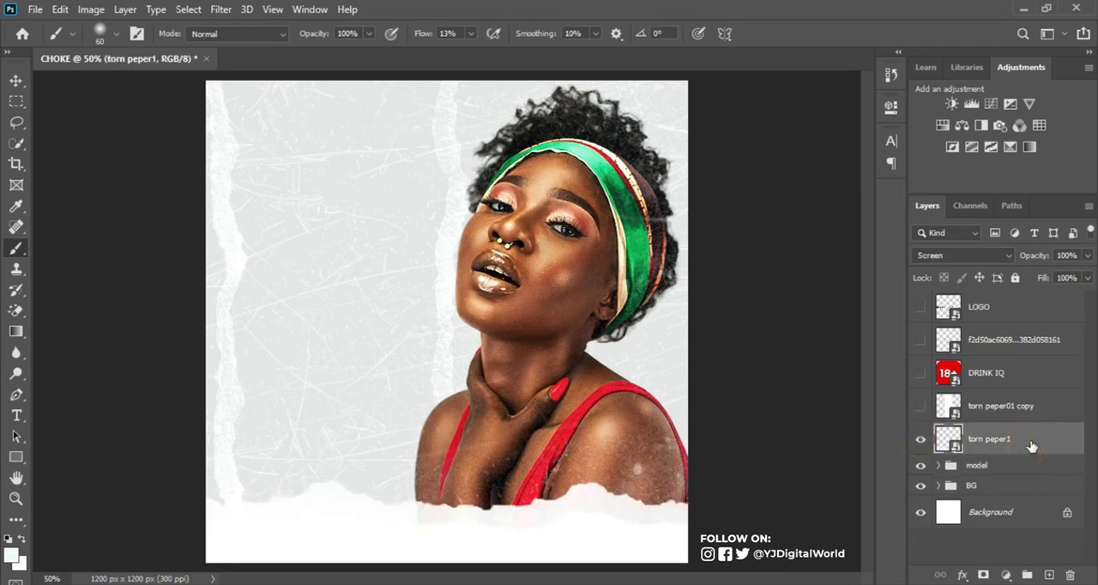
key("ctrl+j")
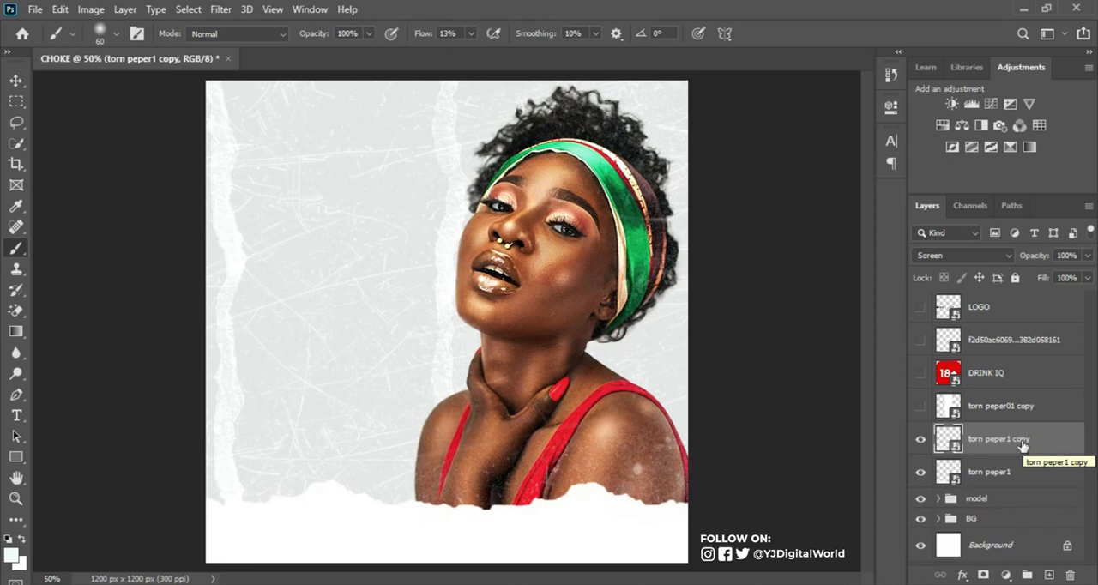
Step: Move the duplicated torn-paper layer straight up to Y 1075.50 px
key("ctrl+t")
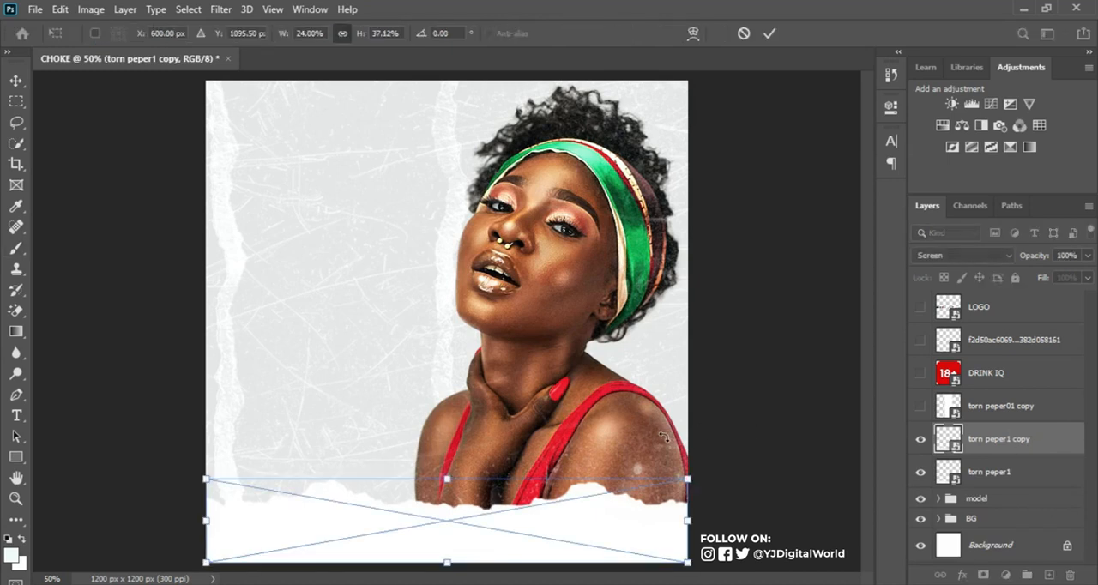
key("Up")
key("Up")
key("Up")
key("Up")
key("Up")
key("Up")
key("Up")
key("Up")
key("Up")
key("Up")
key("Up")
key("Up")
key("Up")
key("Up")
key("Up")
key("Up")
key("Up")
key("Up")
key("Up")
key("Up")
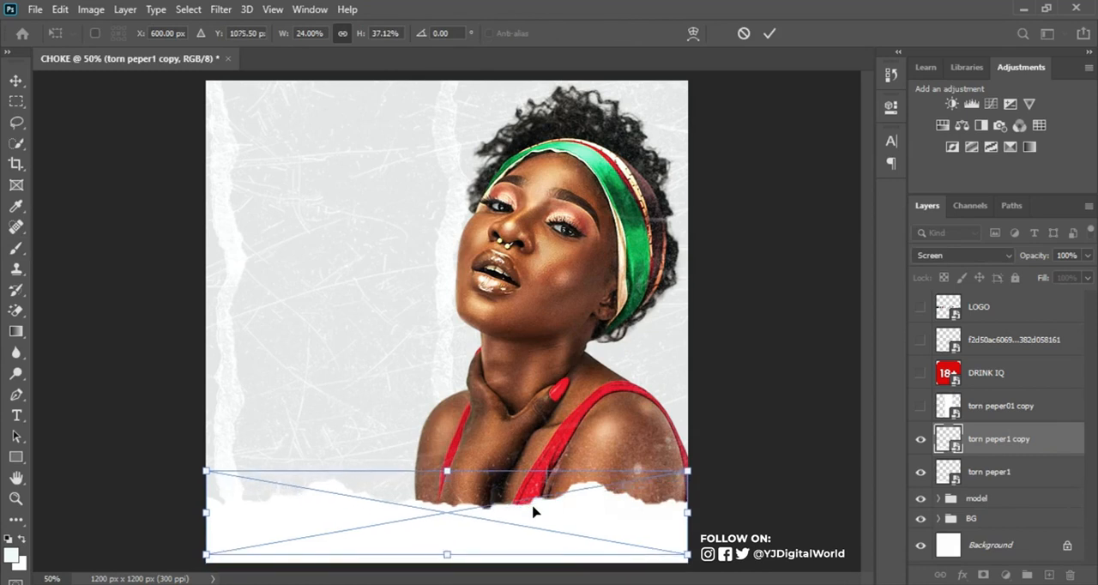
key("Return")
key("b")
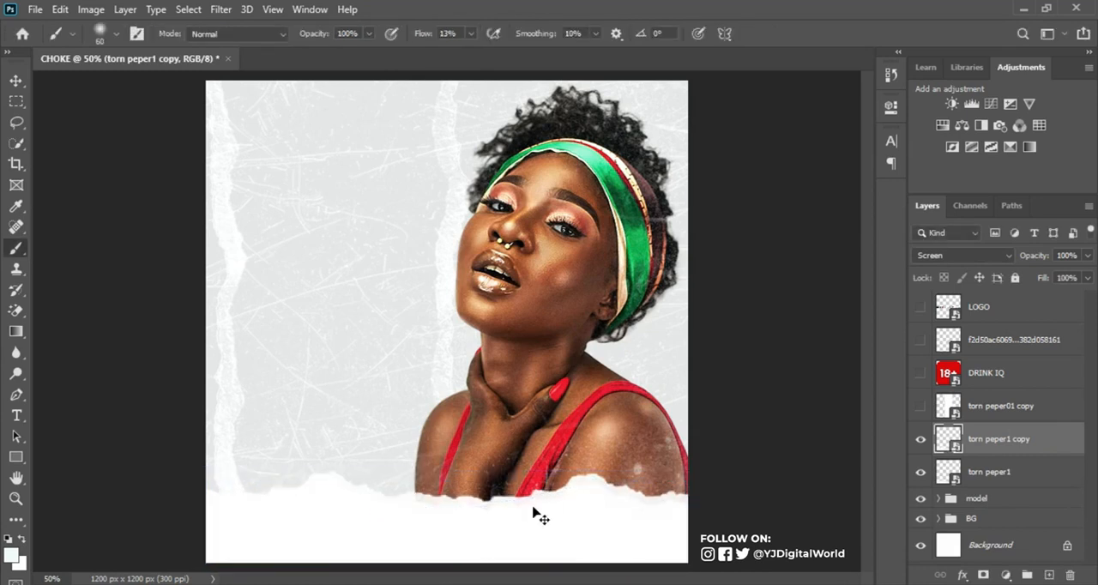
Step: Invert the colors of the torn peper1 copy and compare the image with that layer hidden and shown
key("ctrl+i")
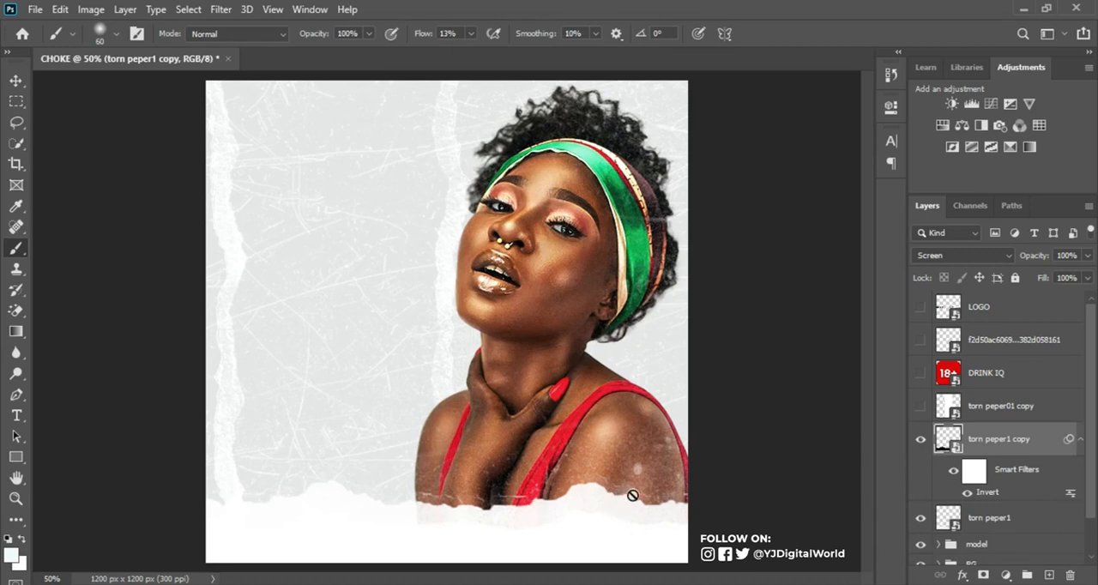
key("v")
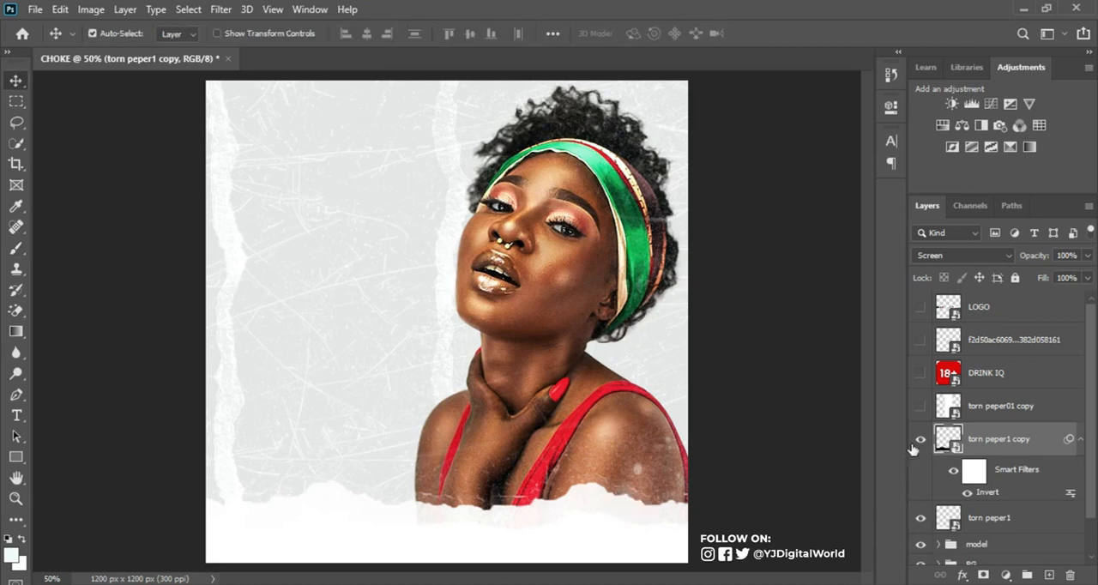
left_click(920, 440)
left_click(920, 440)
left_click(1080, 440)
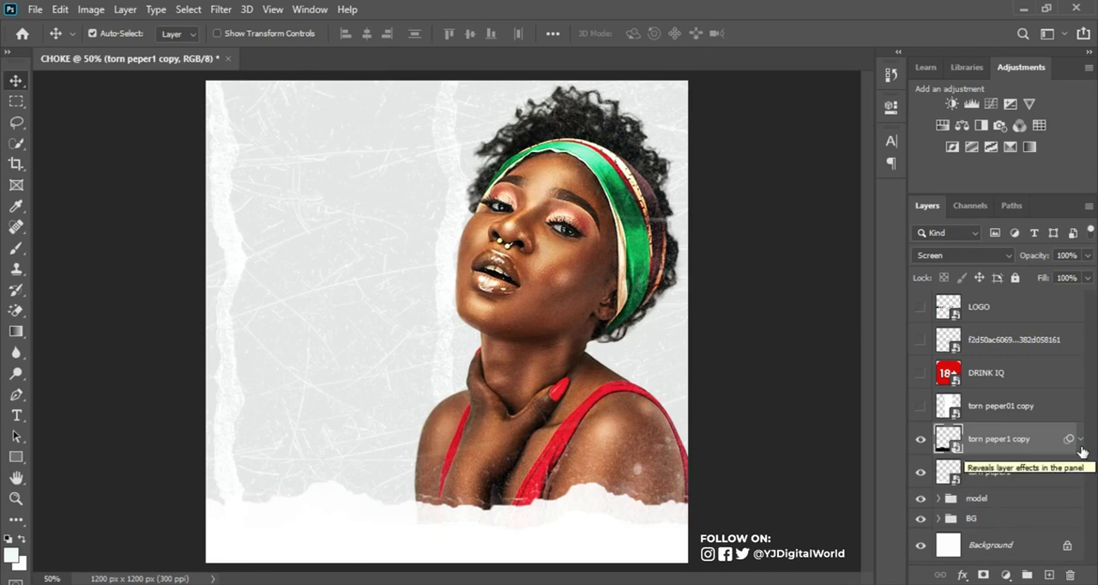
key("ctrl")
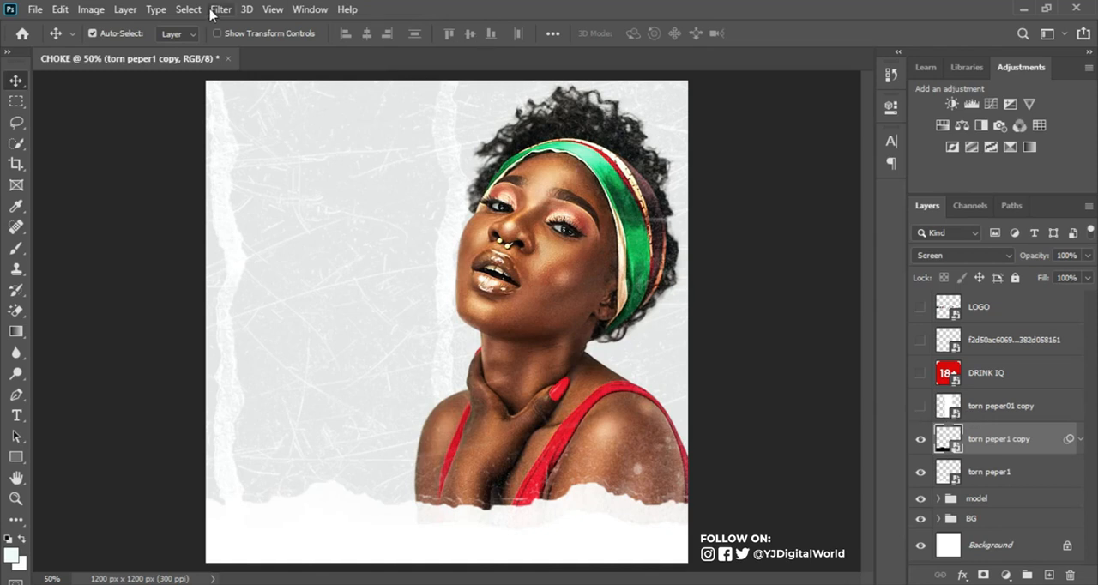
Step: Create a guide layout with 84 px margins on all four sides of the canvas
left_click(273, 9)
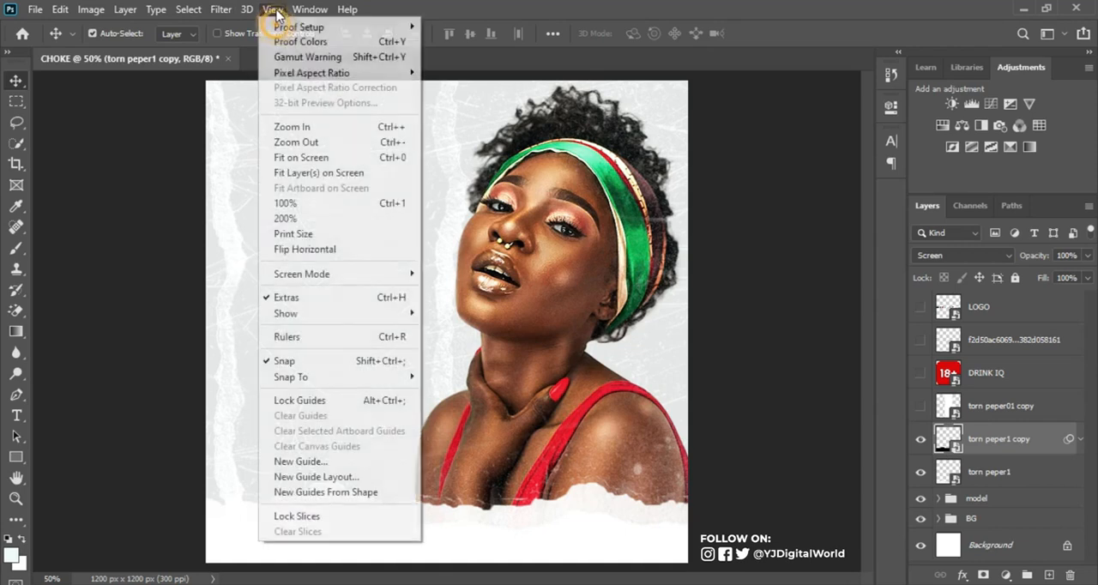
left_click(355, 478)
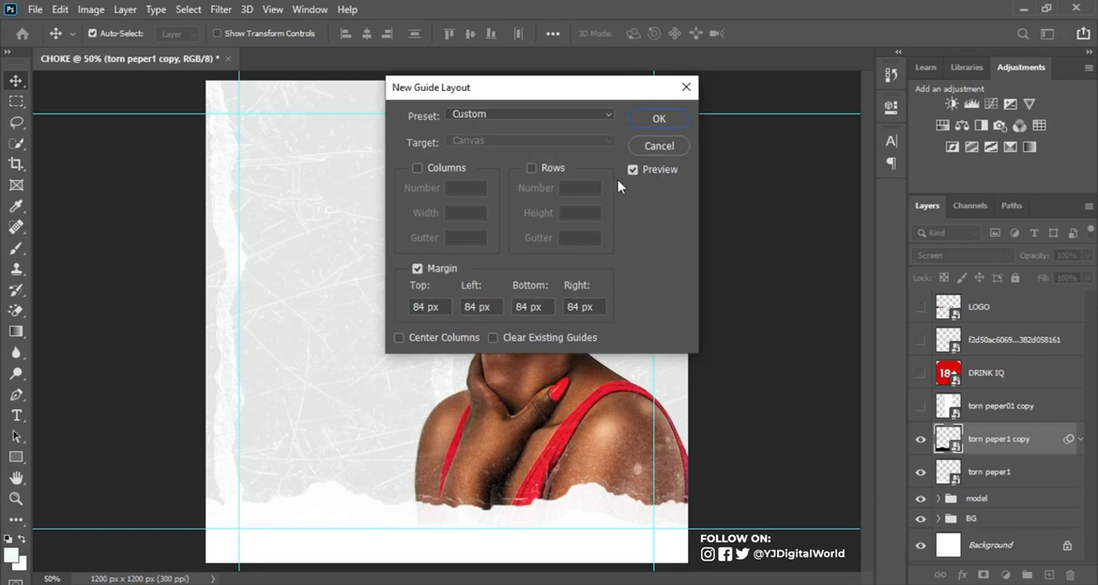
left_click(660, 119)
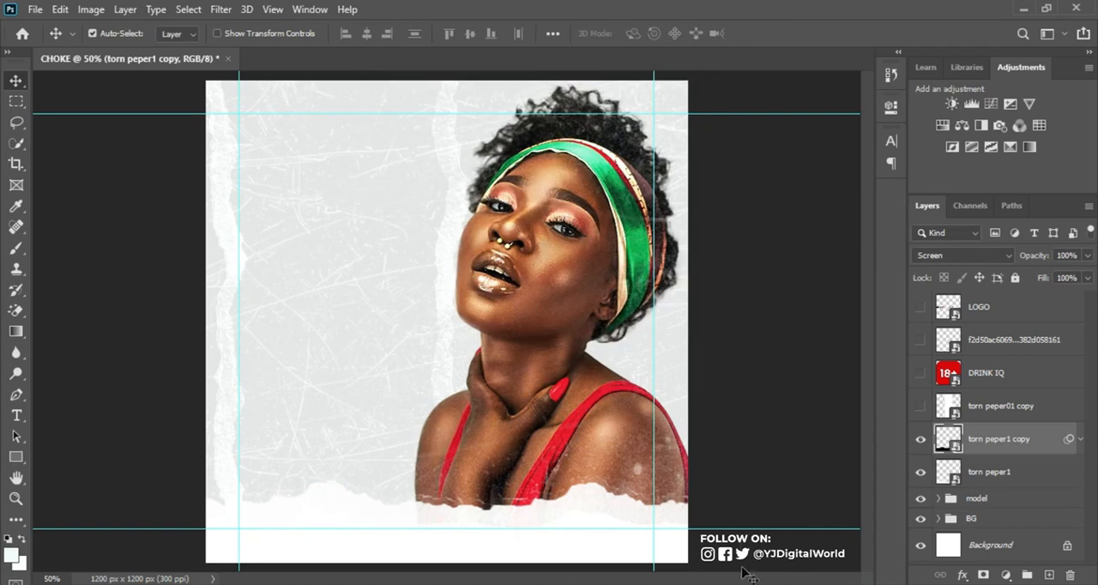
Step: Show the green inlove logo layer and move it into the upper-left corner of the margin guides
left_click(921, 340)
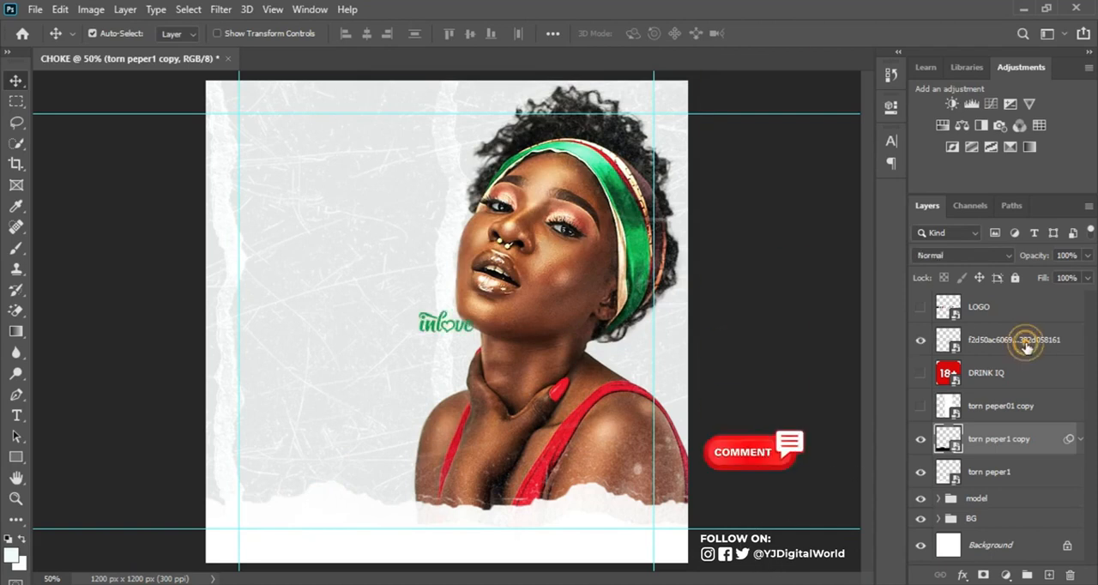
left_click(1012, 339)
key("ctrl+t")
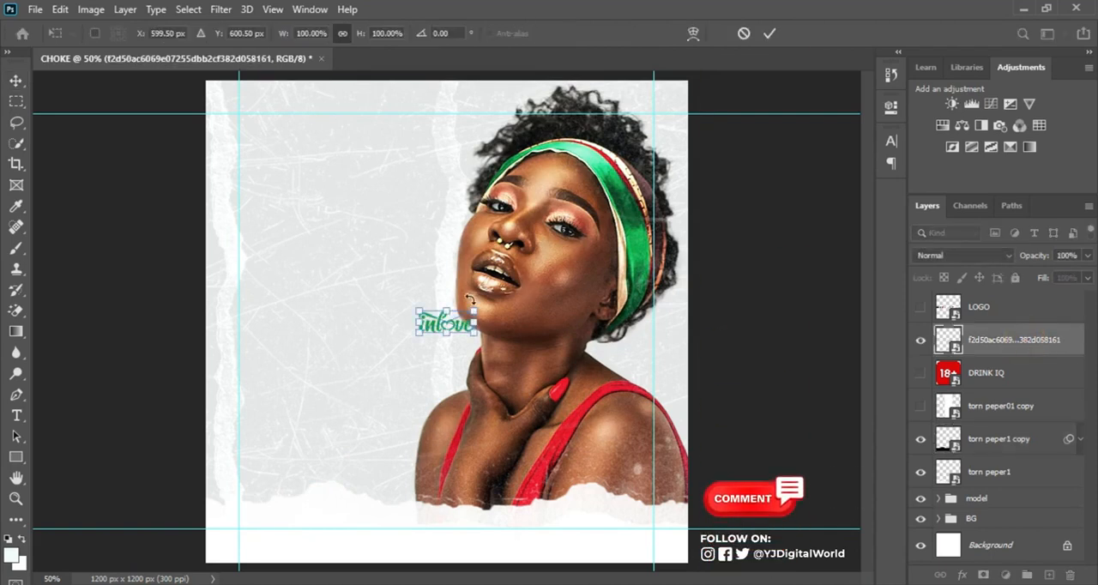
left_click_drag(463, 319, 407, 276)
left_click_drag(352, 209, 276, 124)
key("Return")
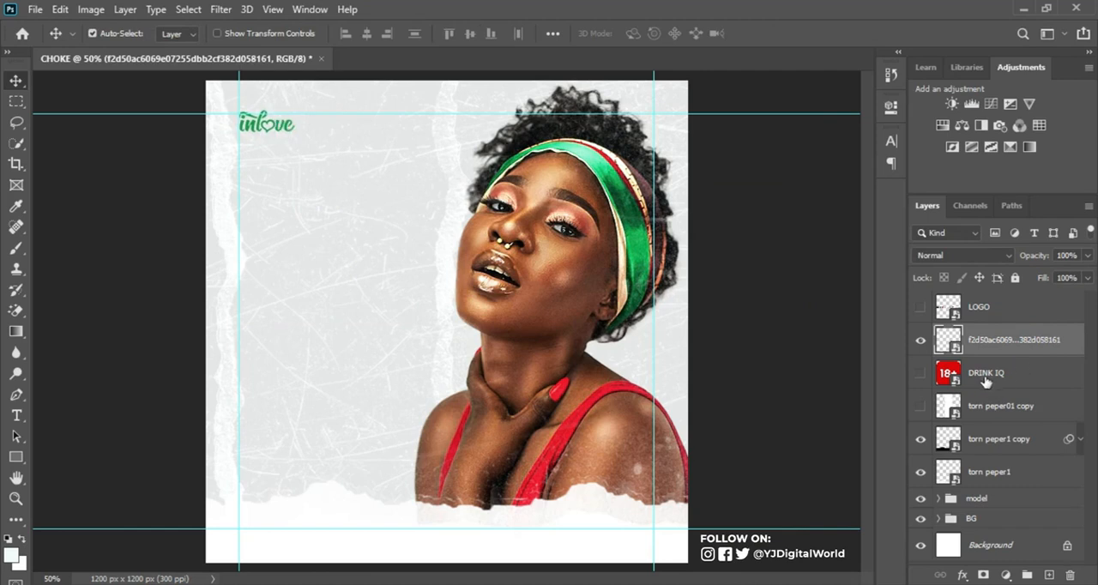
Step: Switch to the Notepad text file and copy the line "Inlove Lifestyle Present"
left_click(709, 584)
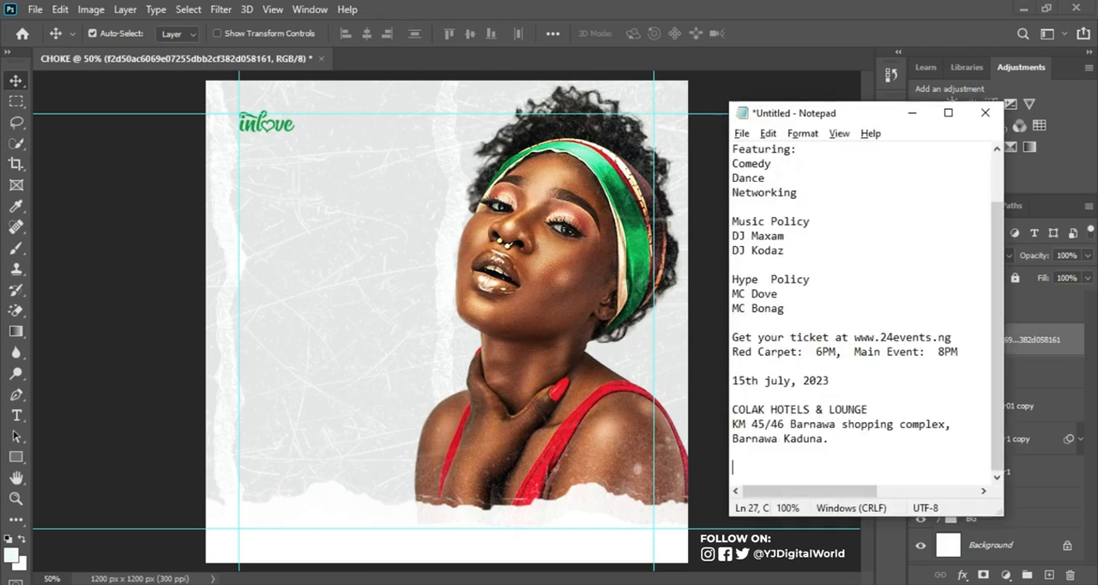
scroll(845, 218, "up", 2)
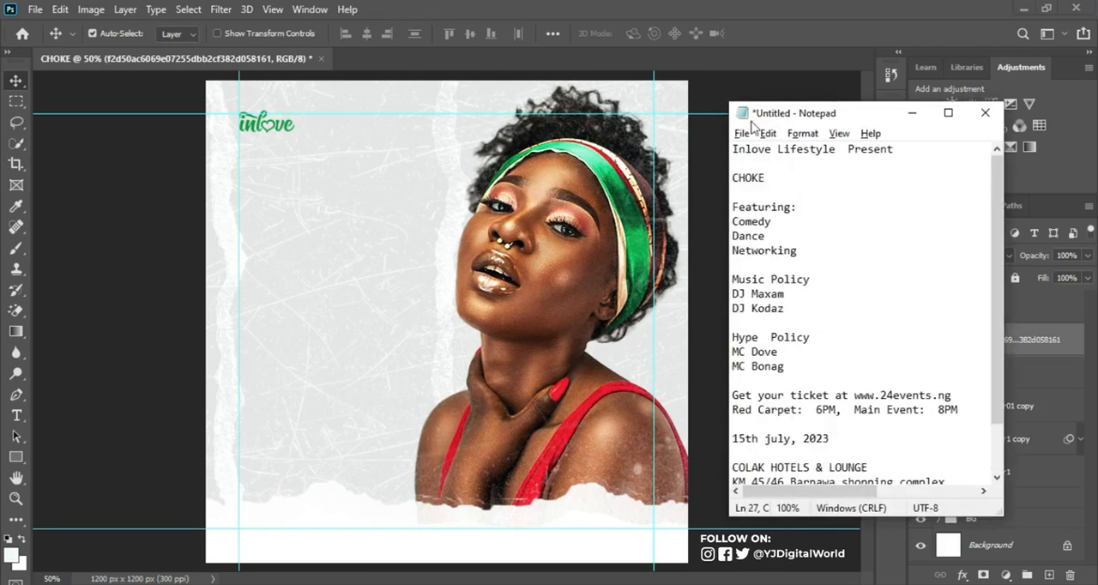
left_click_drag(732, 149, 911, 172)
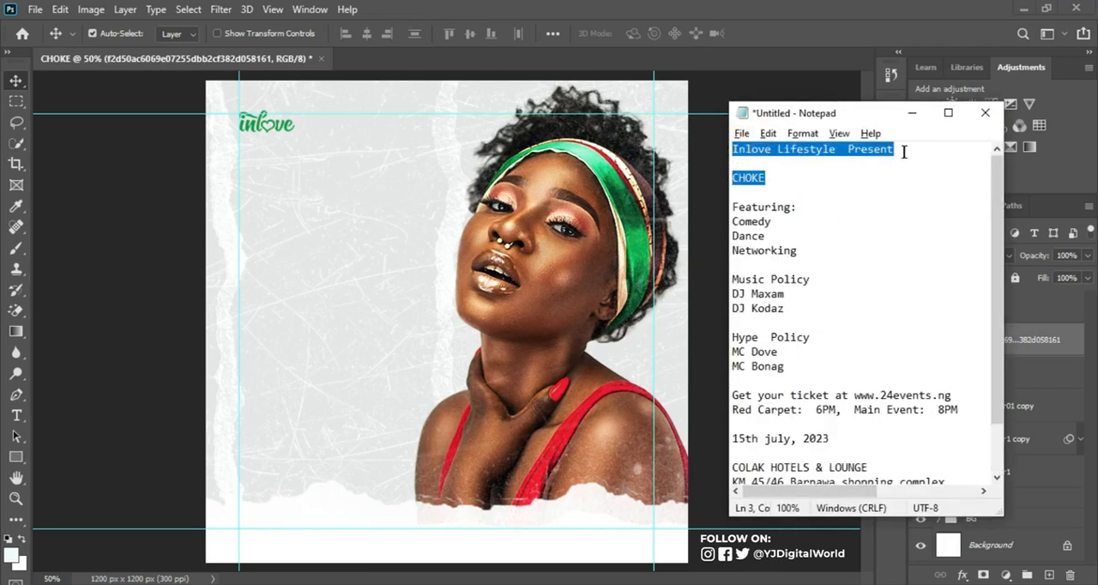
left_click(903, 152)
left_click(734, 152, "shift")
key("ctrl+c")
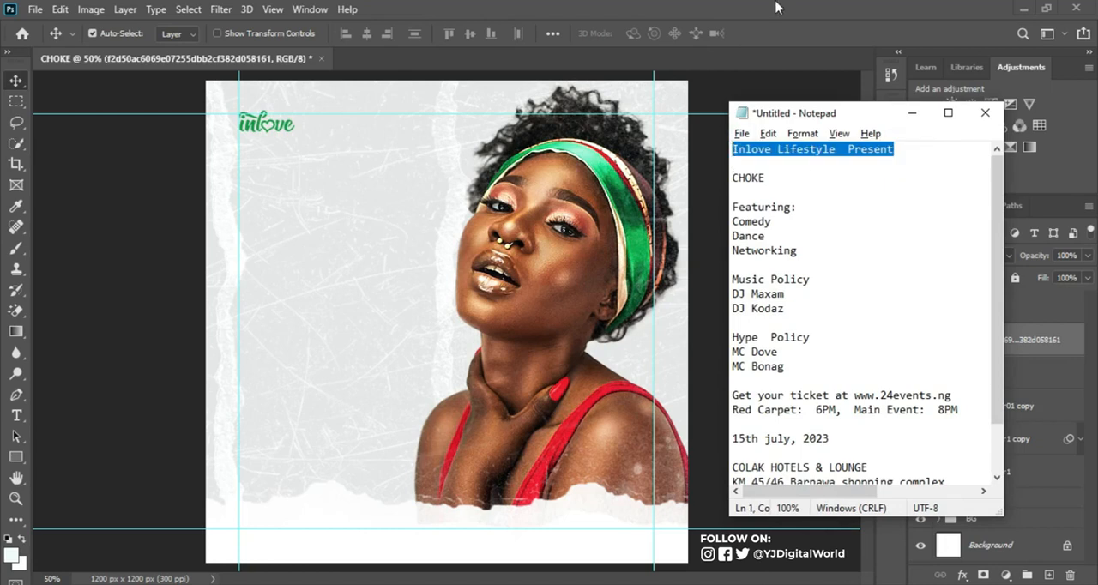
Step: Switch back to Photoshop and paste "Inlove Lifestyle Present" as a text layer below the logo in 12 pt Poppins ExtraBold
left_click(788, 23)
left_click(16, 415)
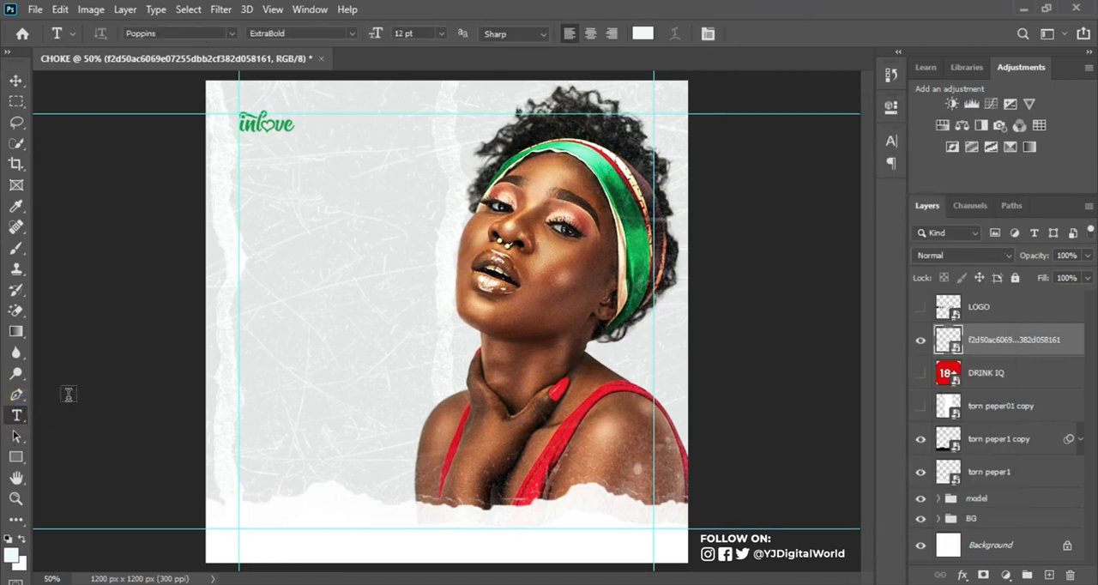
left_click(302, 239)
key("ctrl+v")
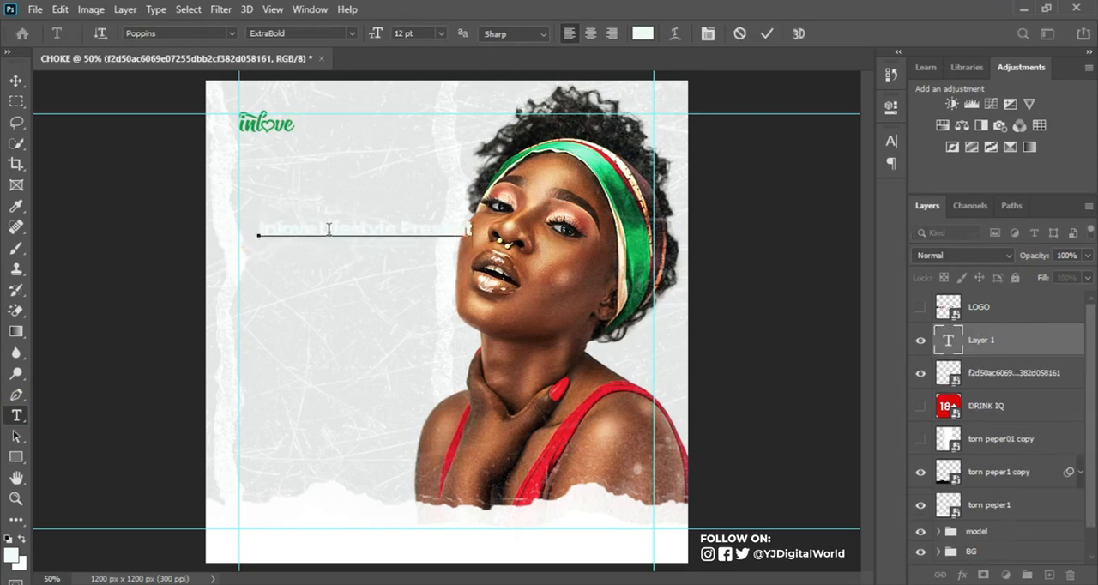
left_click(769, 32)
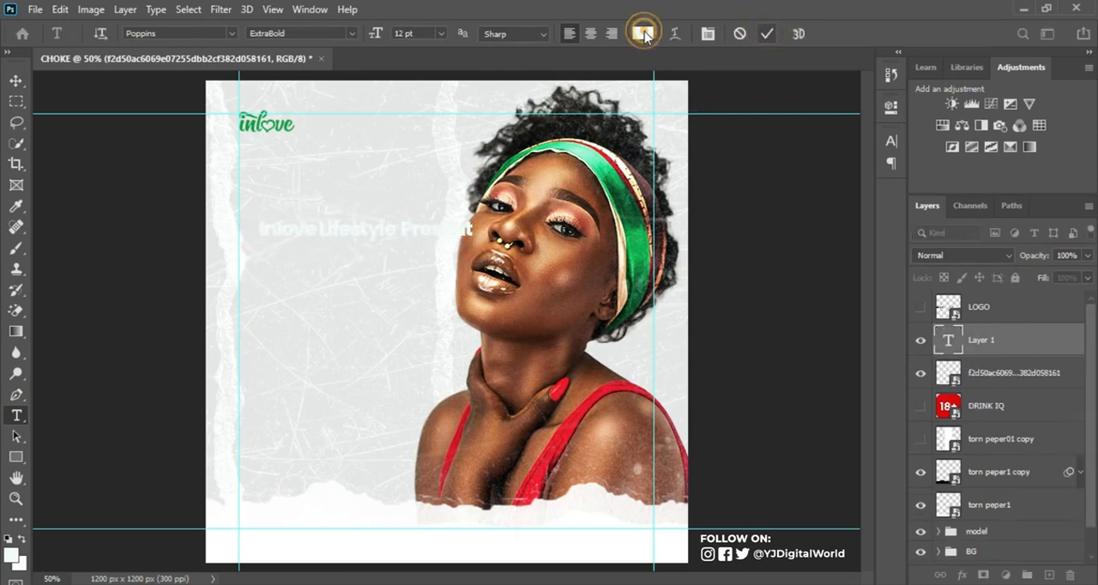
Step: Set the color of the "Inlove Lifestyle Present" text to black
left_click(643, 34)
left_click_drag(693, 202, 654, 360)
left_click(1015, 126)
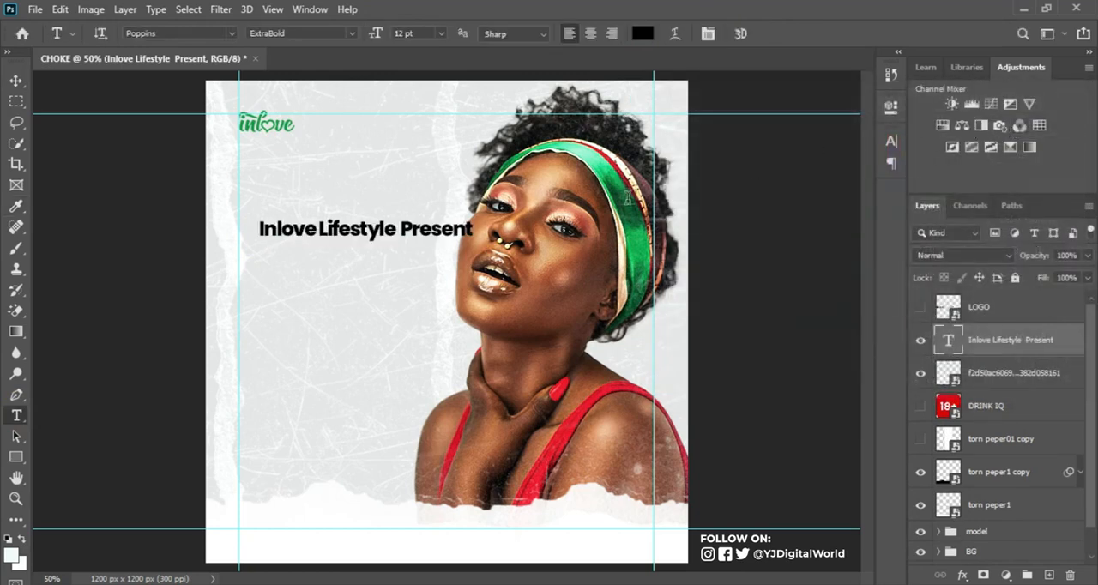
Step: Set the whole "Inlove Lifestyle Present" text to the Poppins Regular weight
left_click(891, 141)
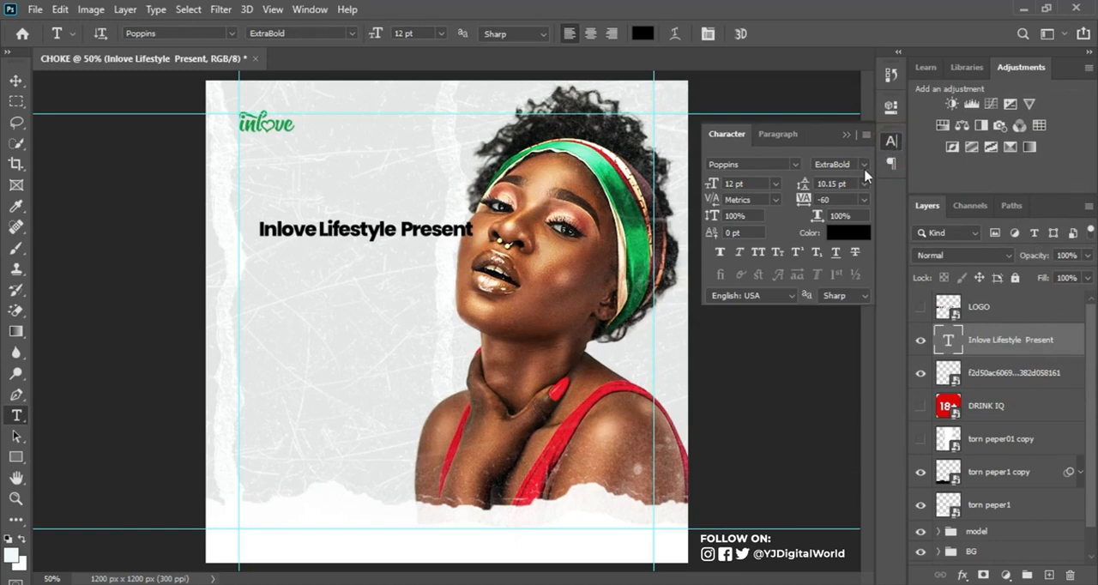
left_click(321, 8)
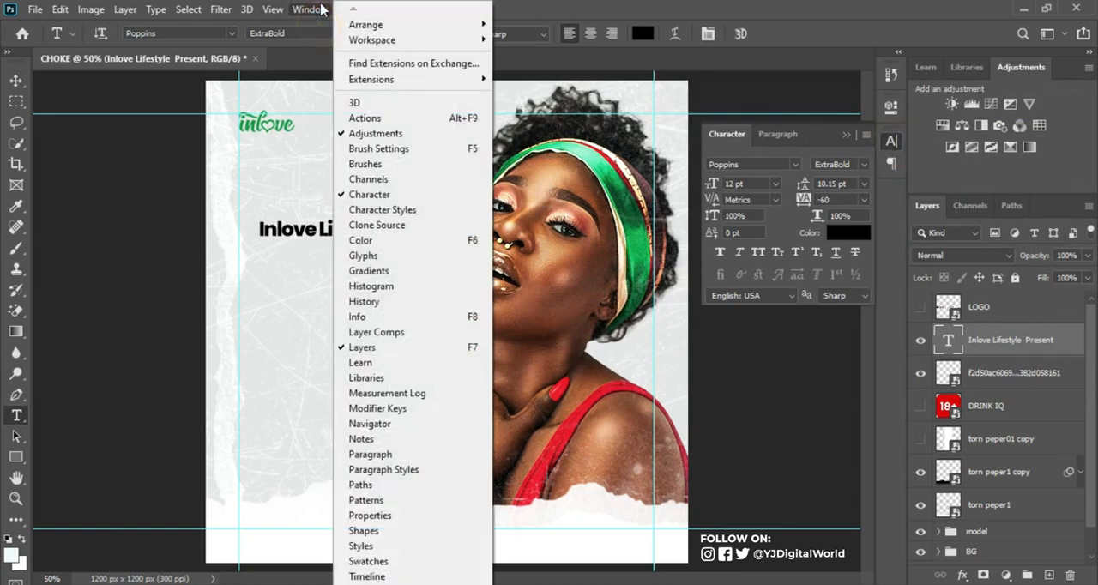
left_click(409, 195)
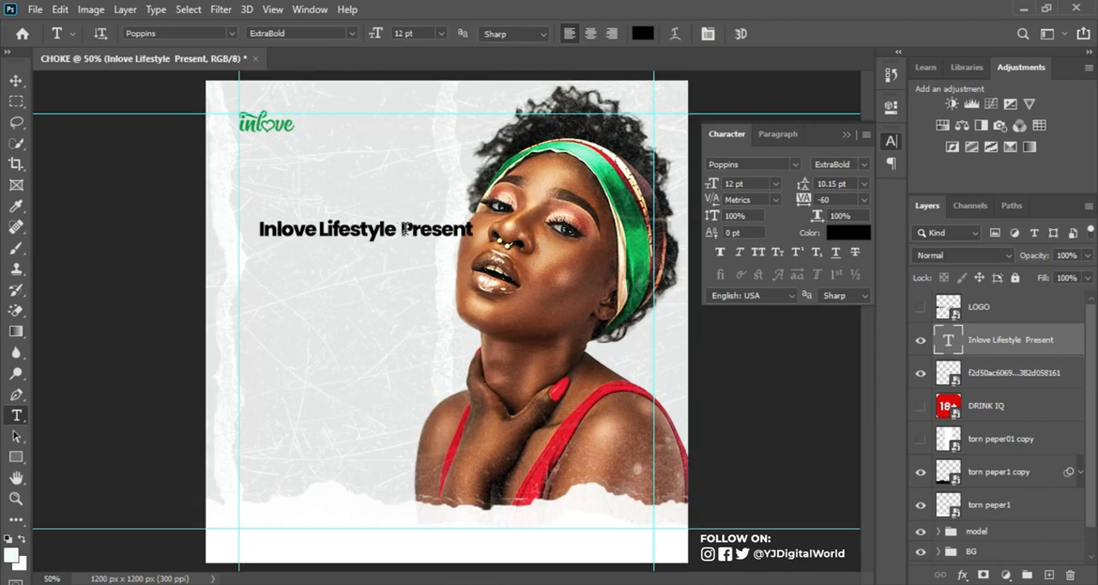
triple_click(403, 229)
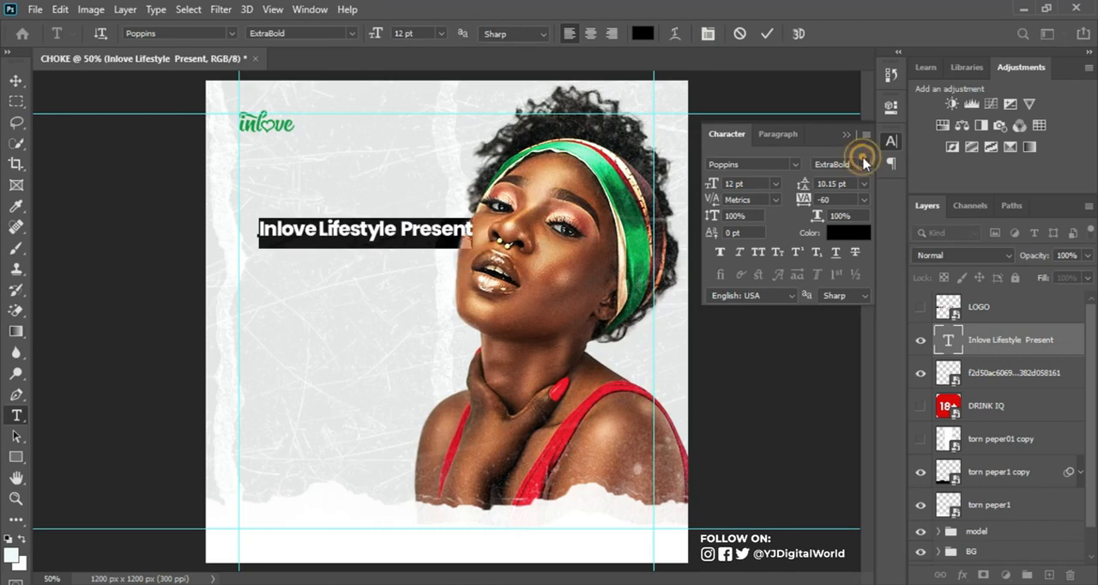
left_click(862, 164)
left_click(854, 261)
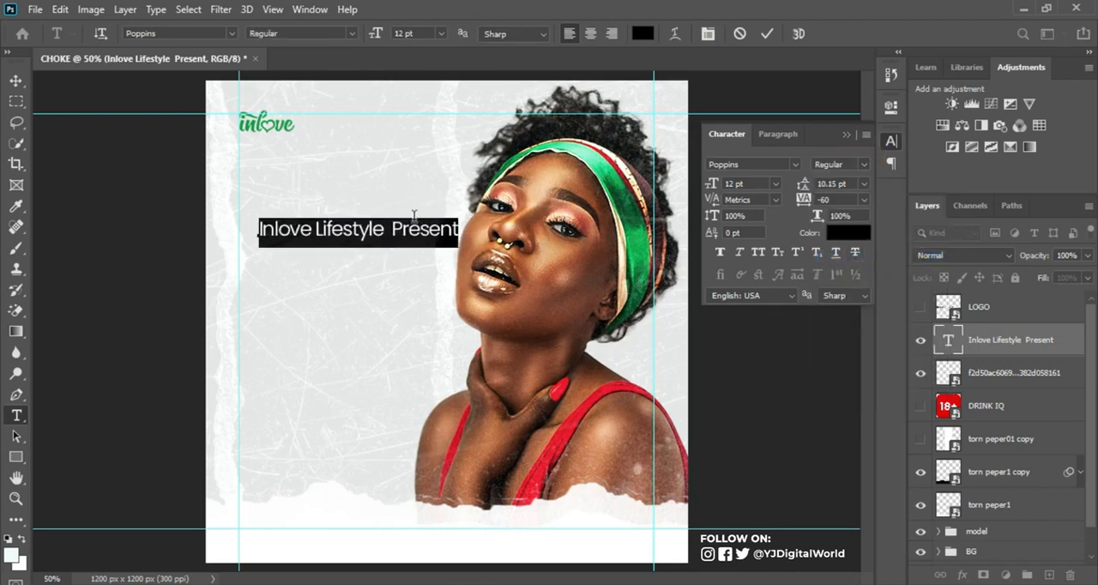
Step: Make the words "Inlove Lifestyle" SemiBold and color them red e52431, sampled from the model's strap
left_click_drag(390, 229, 242, 235)
left_click(857, 164)
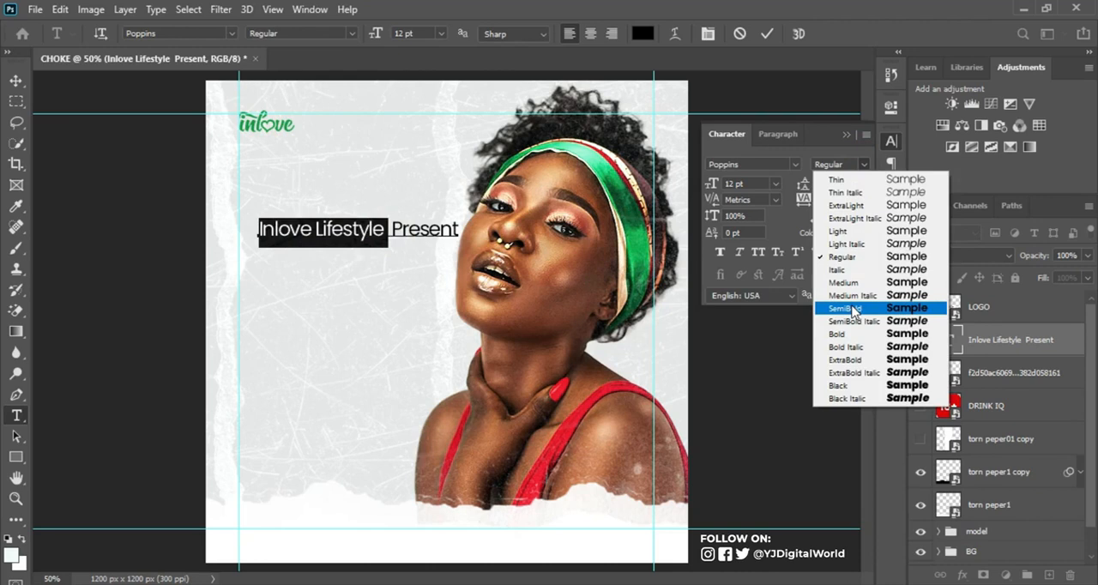
left_click(852, 308)
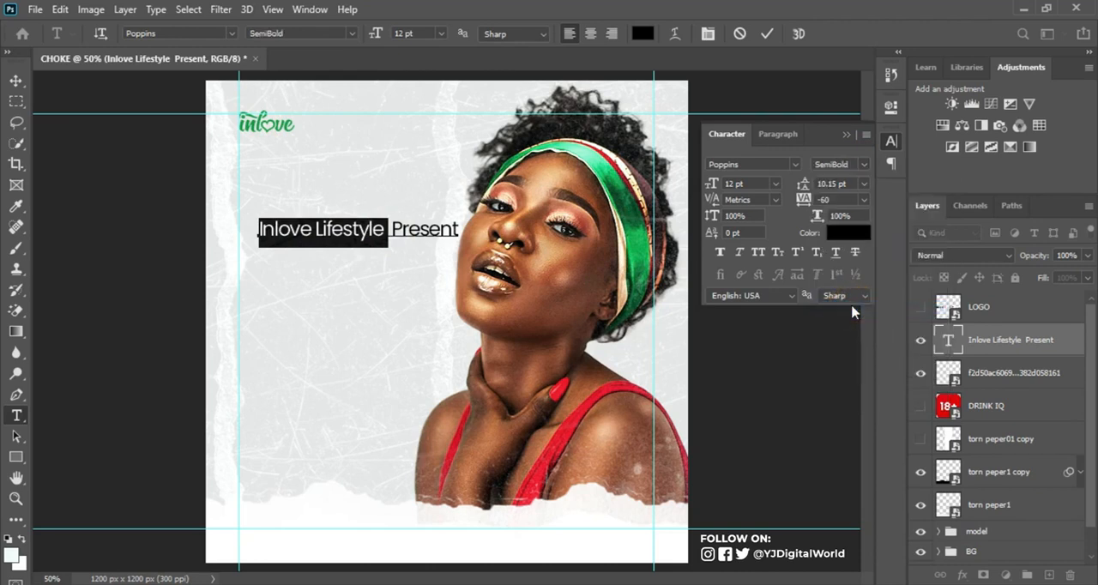
left_click(845, 229)
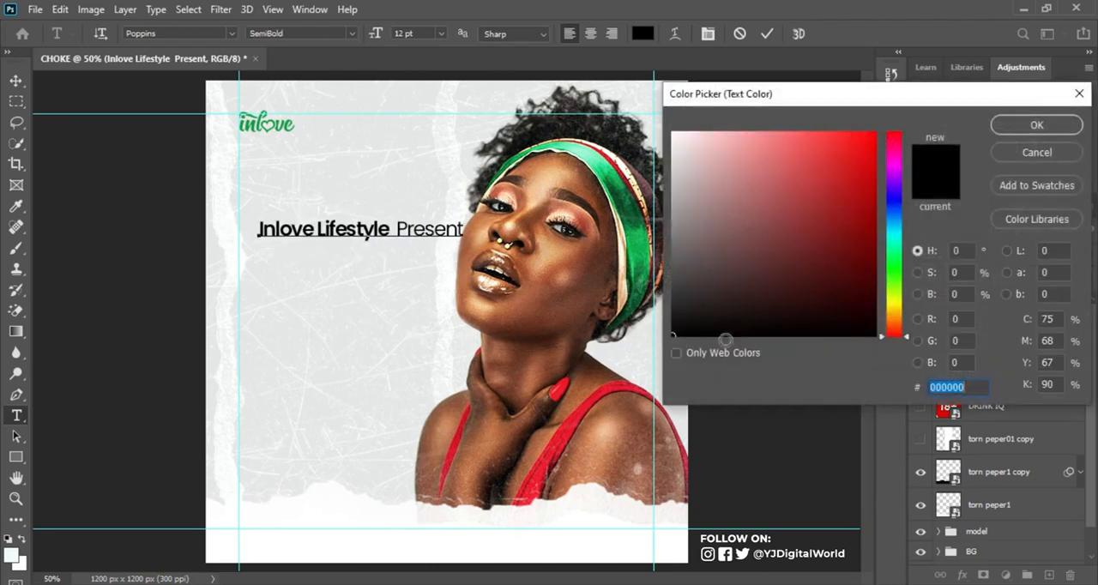
left_click(557, 442)
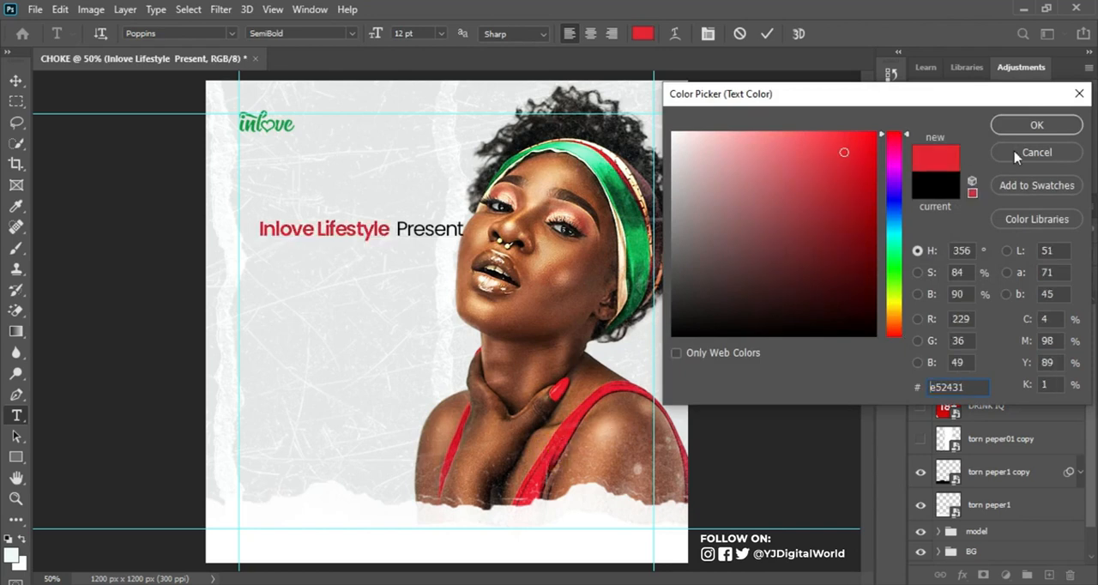
left_click(1037, 125)
left_click(768, 35)
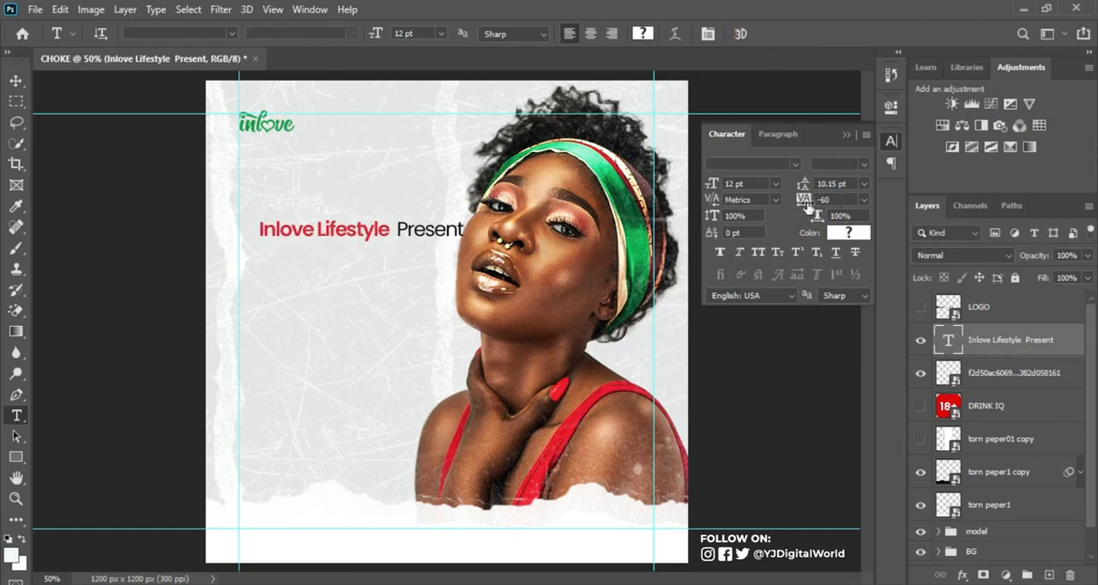
left_click(846, 135)
Step: Scale the "Inlove Lifestyle Present" text to about 66% and place it below the logo against the left margin guide
key("ctrl+t")
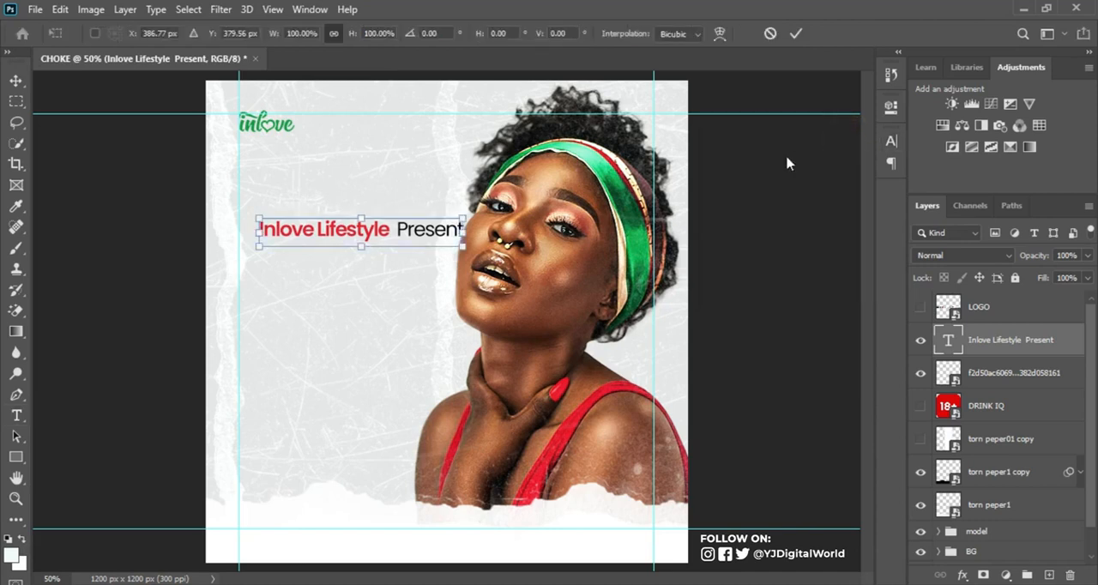
left_click_drag(460, 246, 344, 165)
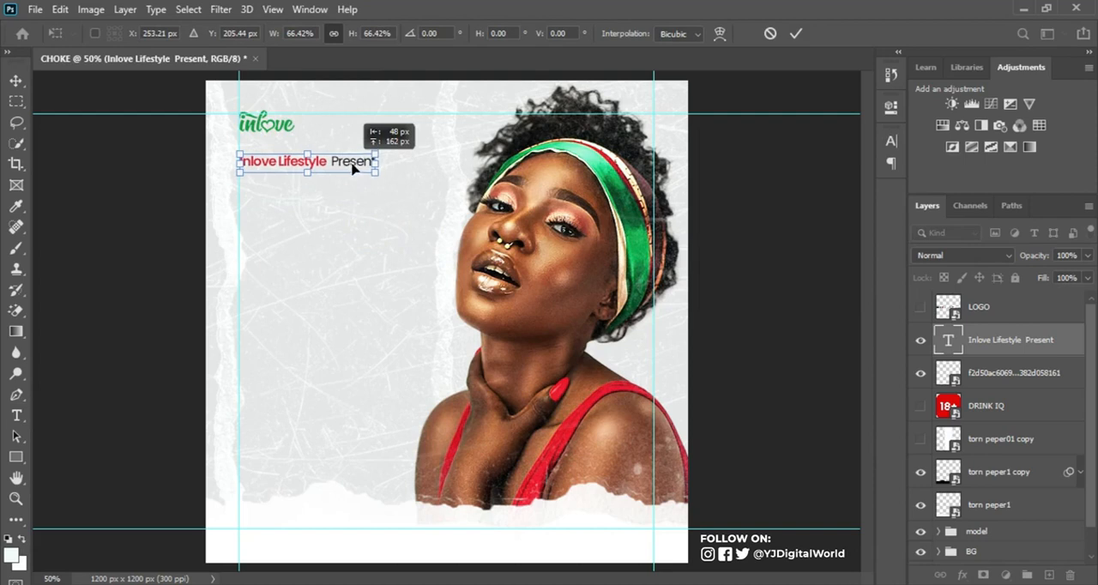
key("Return")
Step: Add the title text CHOKE below the presenter line in the Heathergreen font with a tracking of -20
left_click(285, 244)
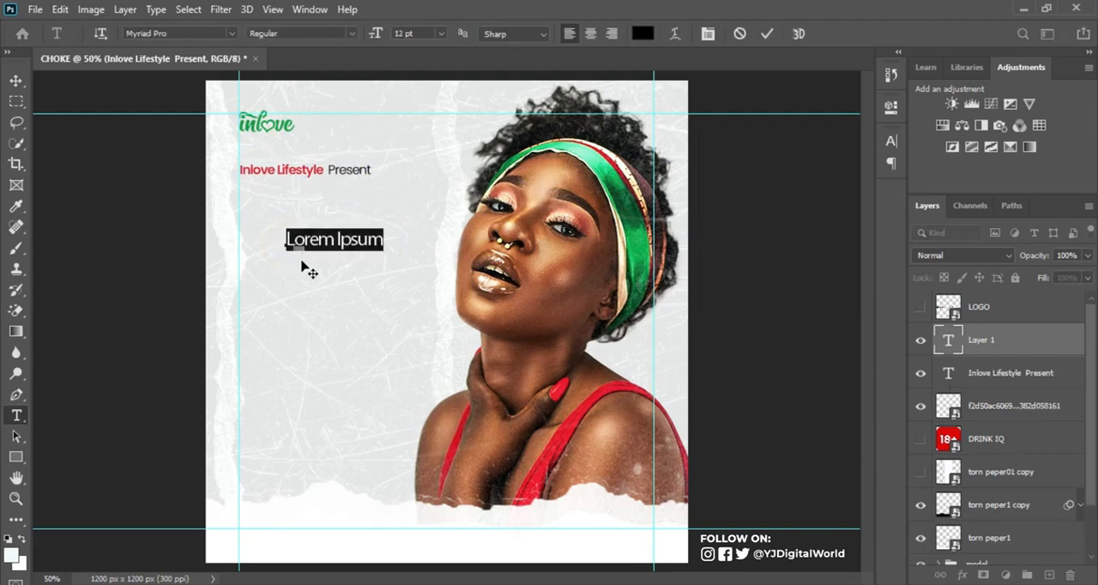
type("CHOKE")
key("ctrl+Return")
left_click(892, 141)
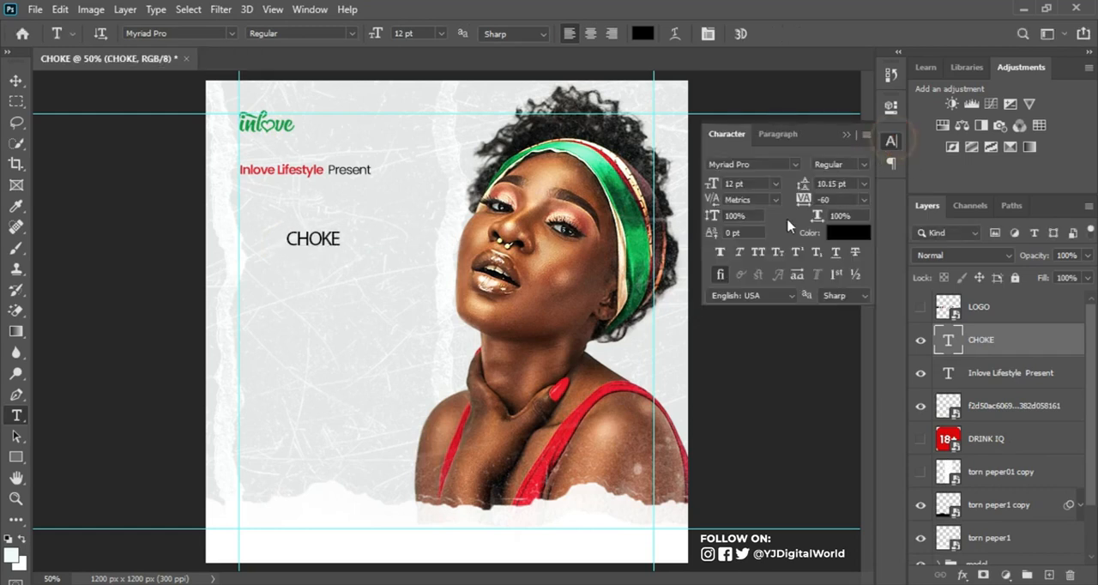
left_click(776, 164)
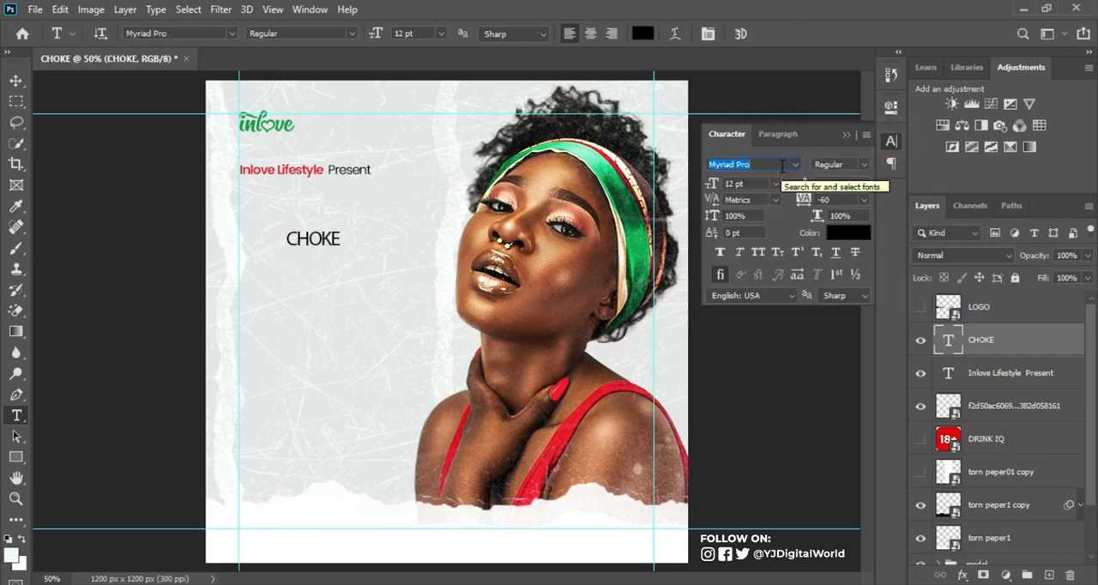
type("Heathergreen")
left_click(811, 216)
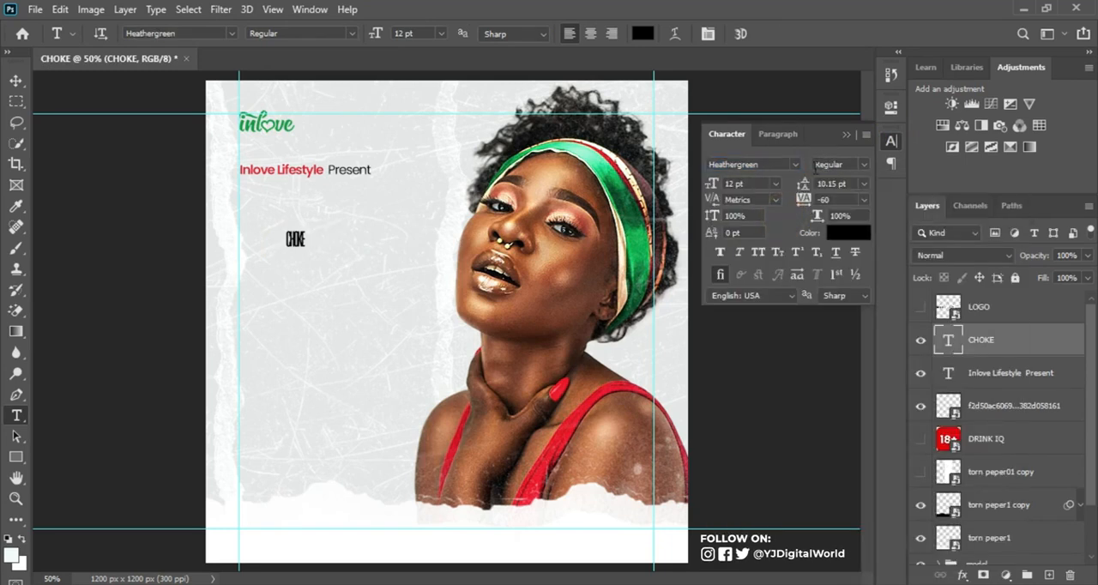
left_click(822, 199)
key("Return")
left_click(846, 136)
Step: Enlarge the CHOKE title to about 103.58 pt and place it directly under the presenter line, aligned to the left guide
key("ctrl+t")
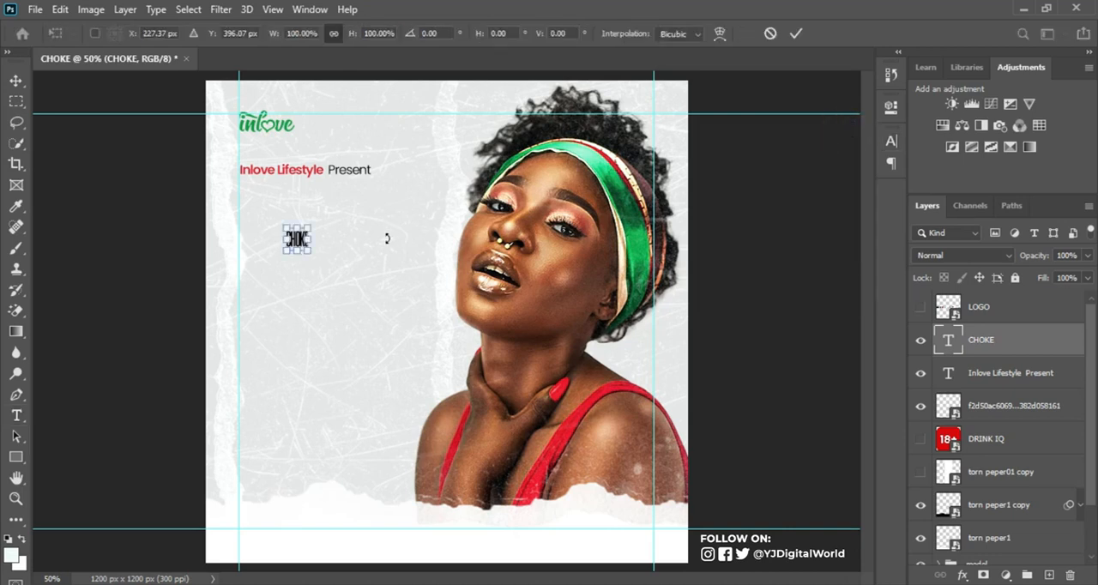
left_click_drag(309, 254, 481, 350)
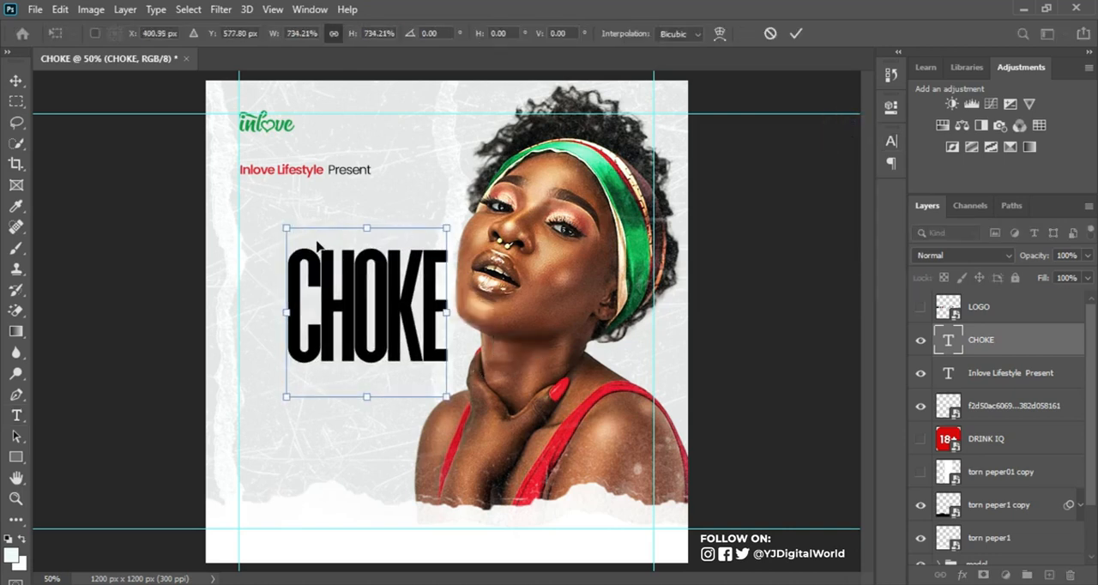
left_click_drag(286, 226, 258, 204)
left_click_drag(339, 297, 319, 246)
key("Return")
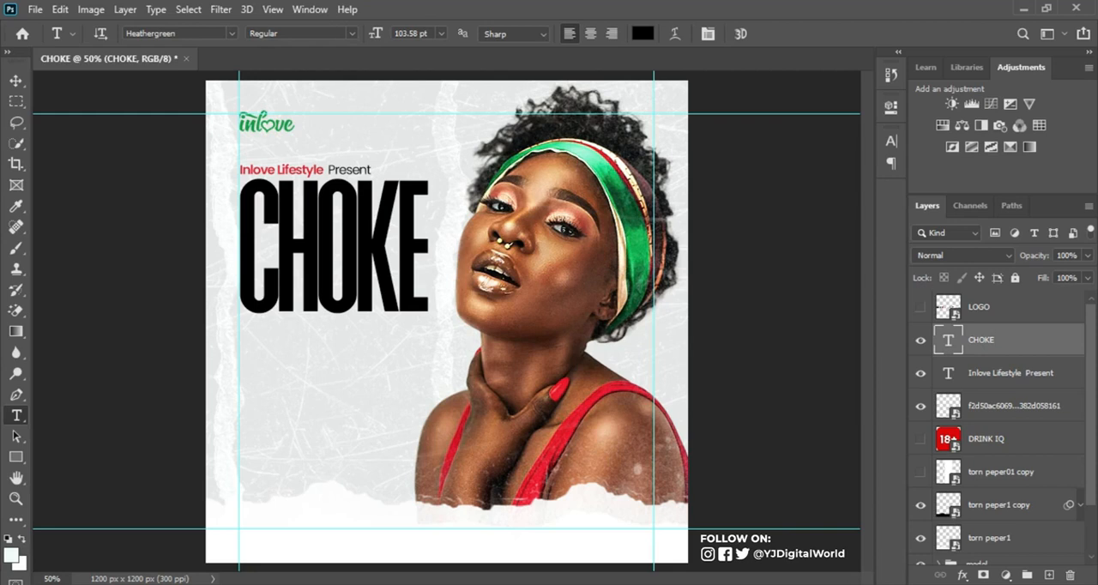
Step: Switch to the Notepad text file, copy the line "Featuring:" and switch back to Photoshop
mouse_move(736, 583)
left_click(736, 549)
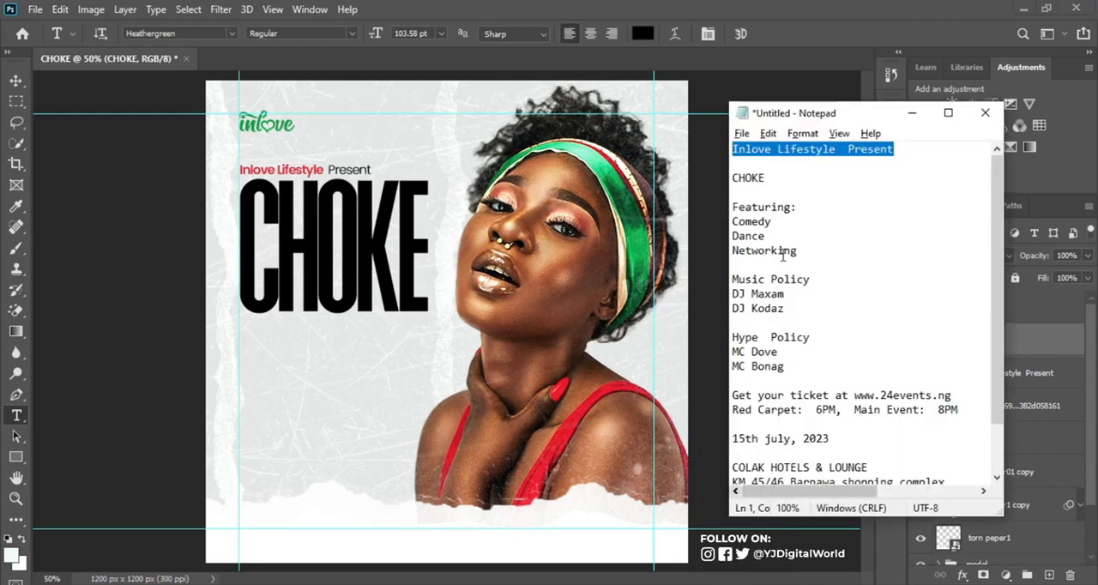
left_click_drag(732, 206, 823, 206)
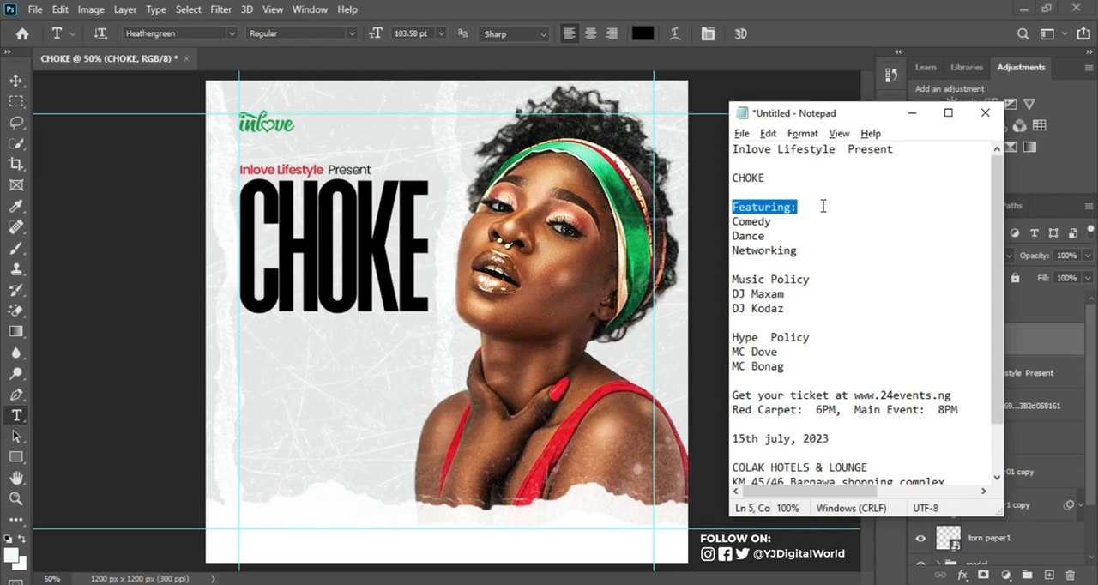
left_click(819, 11)
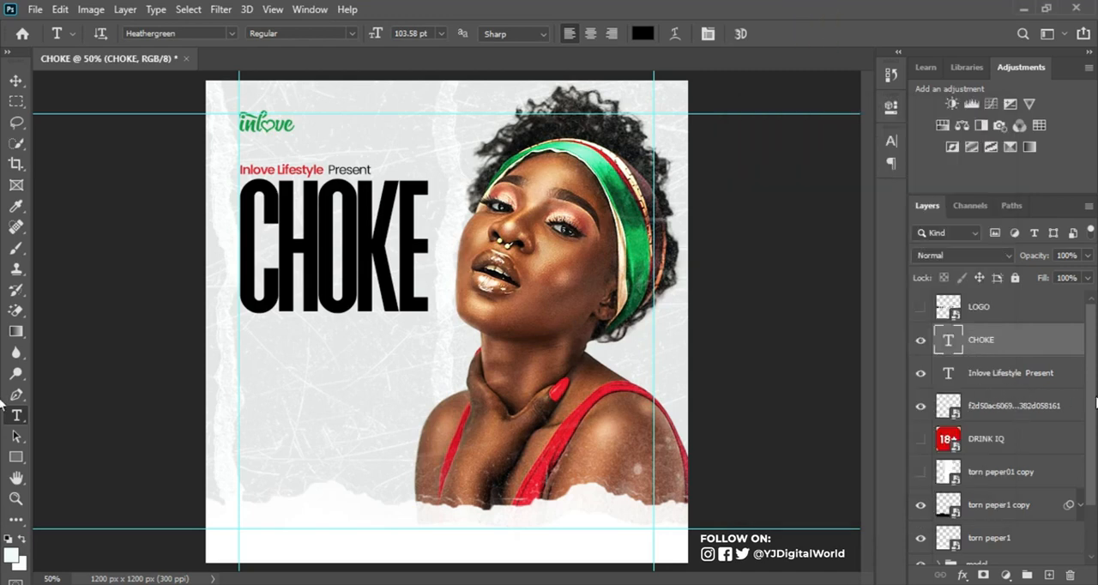
Step: Show the "torn peper01 copy" layer above CHOKE and turn it 90° clockwise, shrunk to a small strip beneath the title's left end
left_click_drag(1031, 471, 1020, 320)
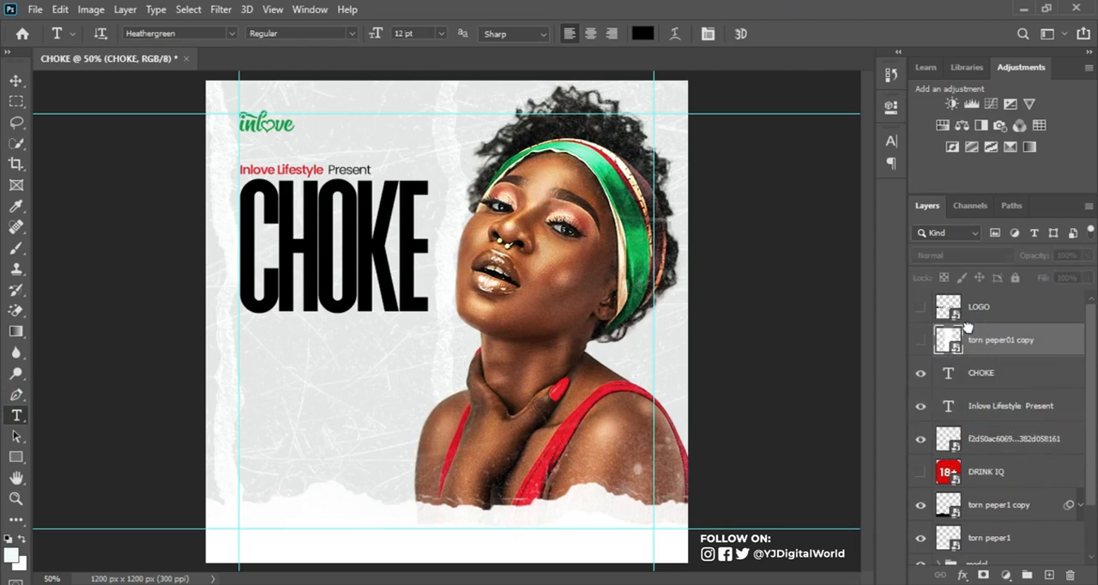
left_click(921, 342)
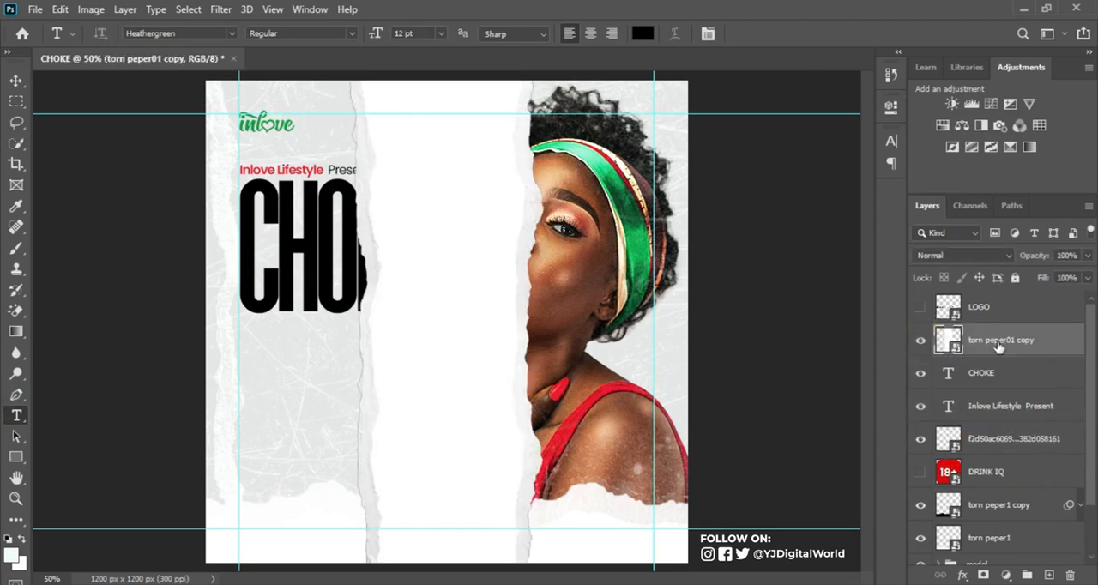
key("ctrl+t")
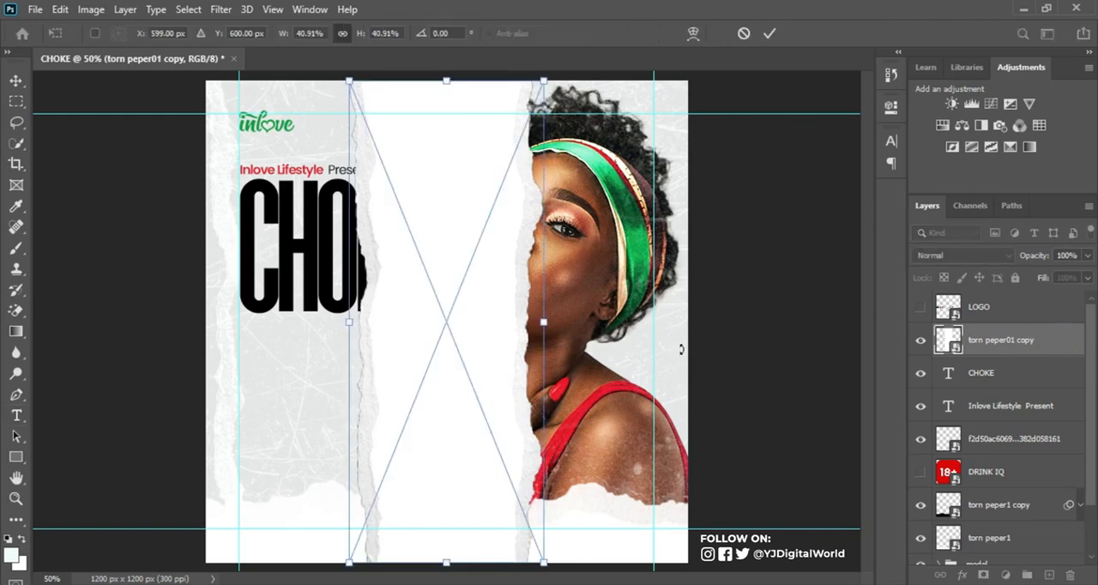
left_click_drag(543, 83, 407, 438)
right_click(364, 478)
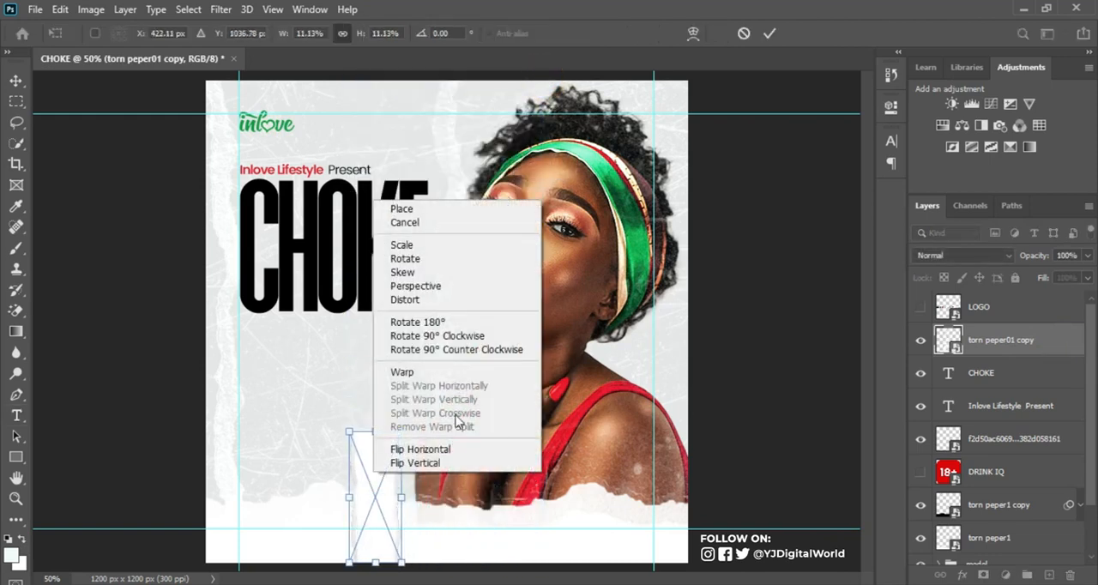
left_click(496, 342)
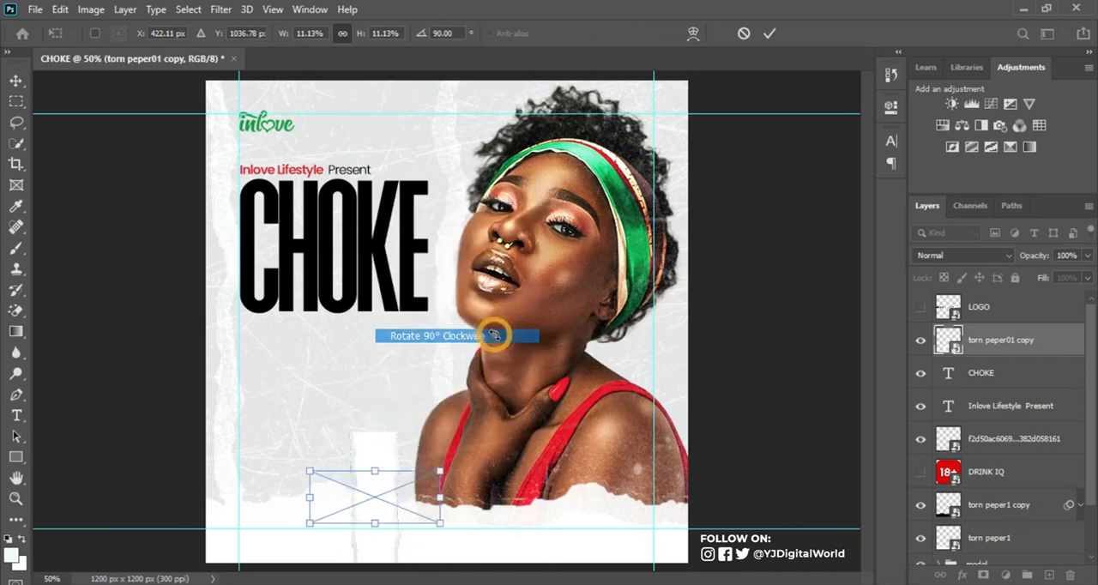
left_click_drag(395, 482, 344, 363)
left_click_drag(389, 396, 309, 343)
key("t")
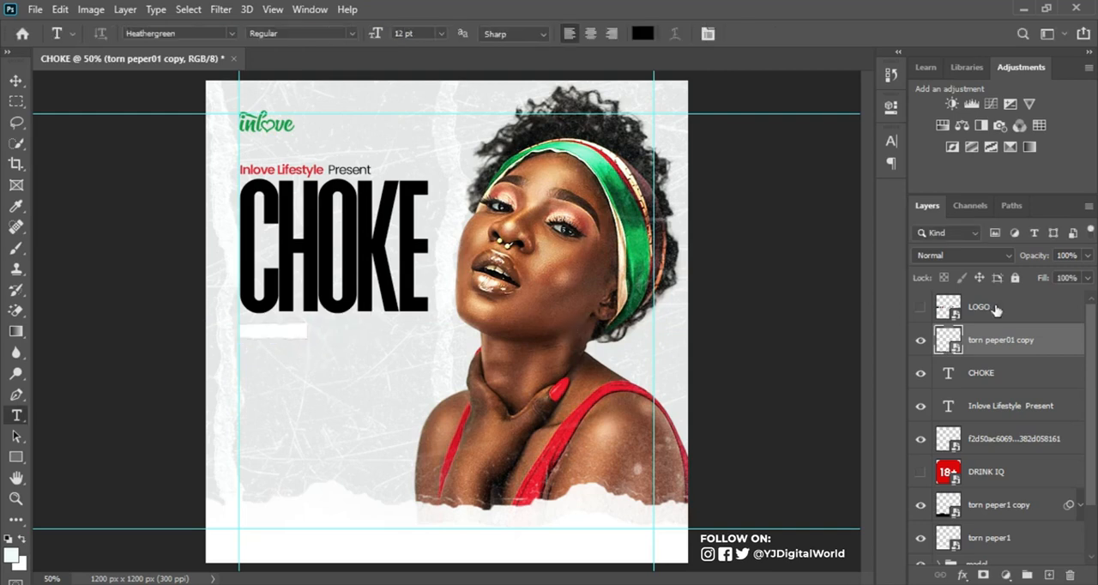
Step: Apply a red Color Overlay to the small torn-paper strip below the title
double_click(1072, 341)
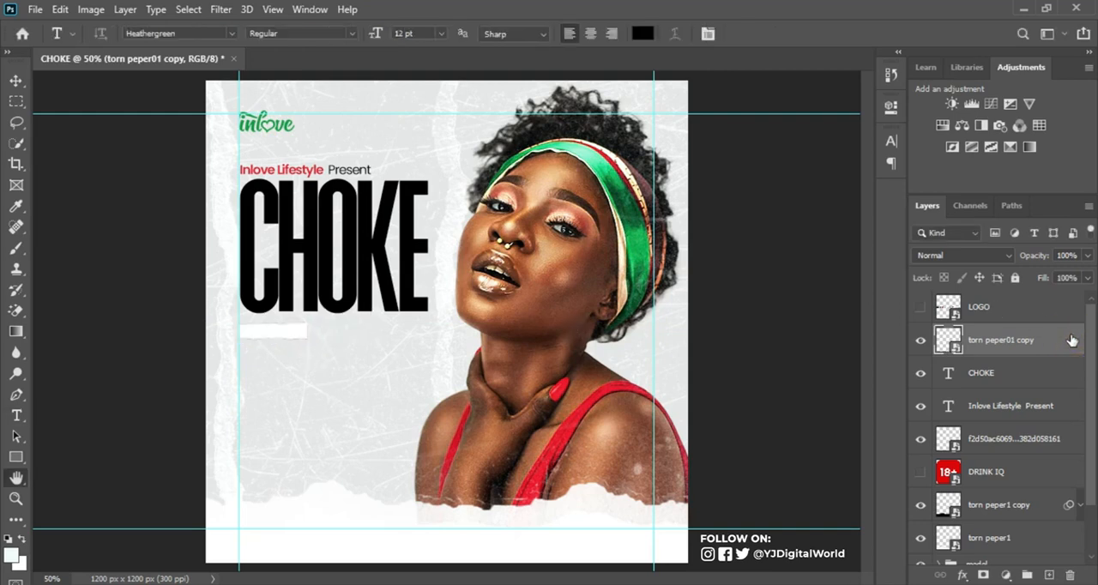
left_click_drag(507, 136, 888, 80)
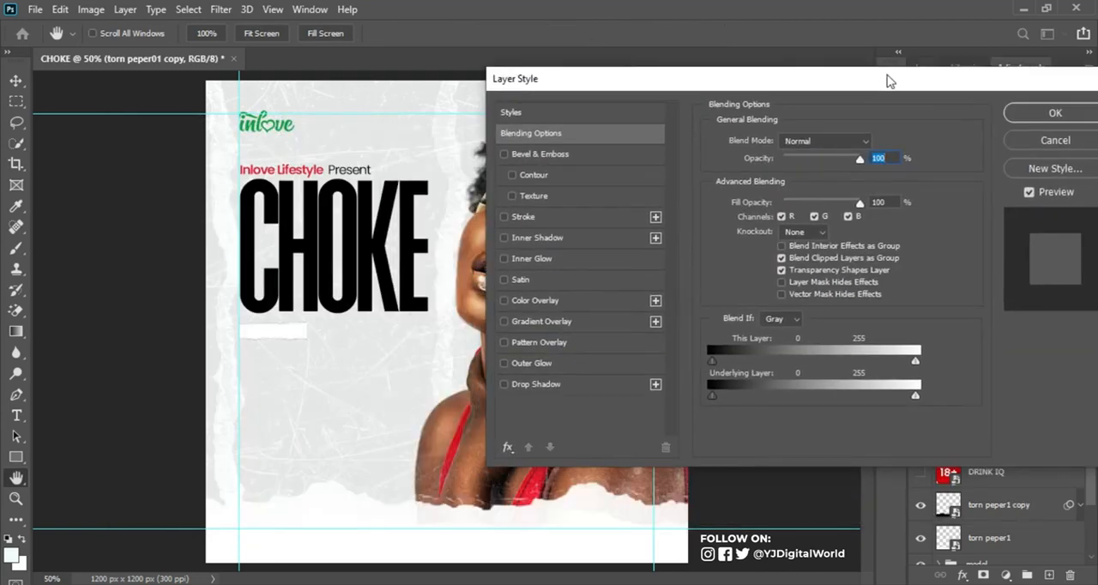
left_click(540, 300)
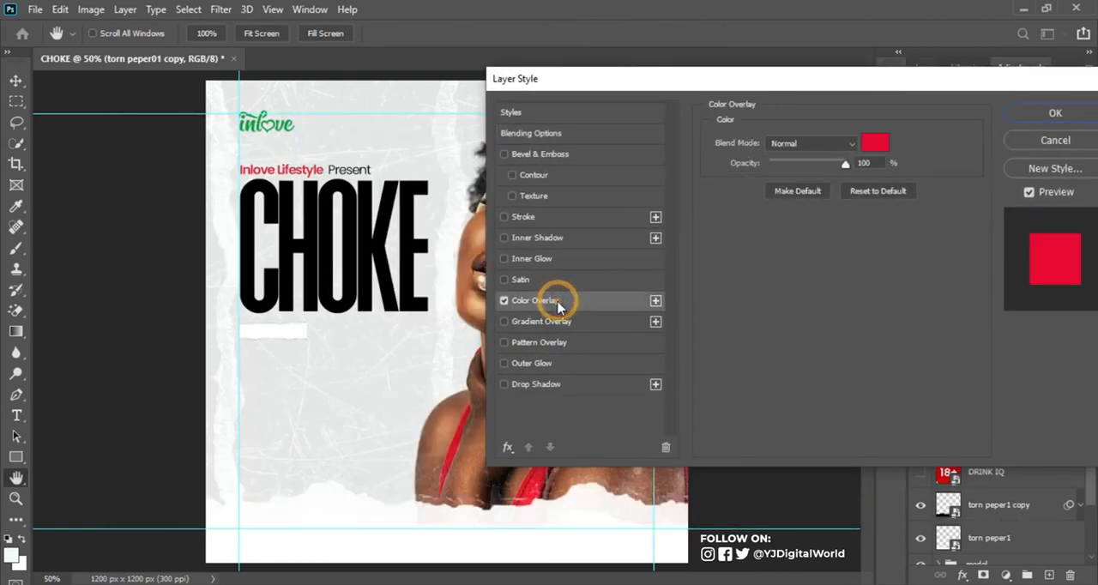
left_click(875, 145)
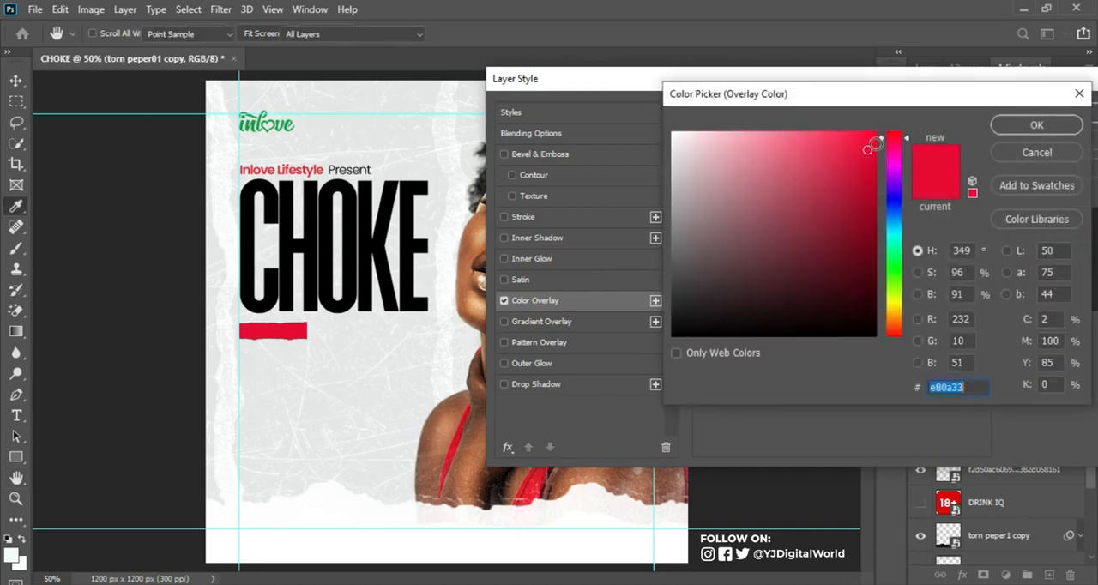
left_click(1036, 124)
left_click(1025, 110)
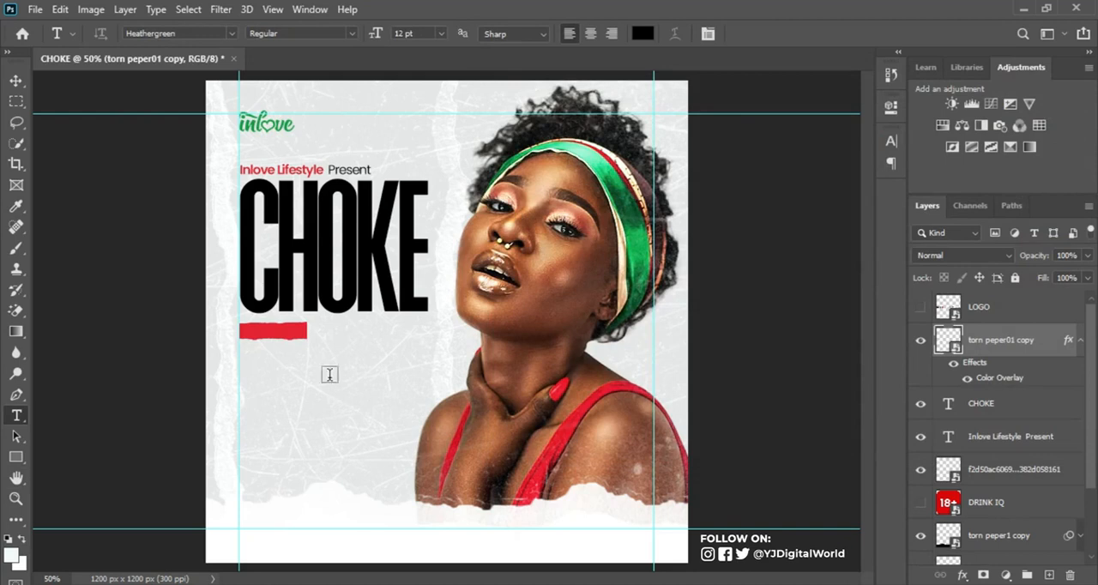
Step: Add the text "Featuring:" as a new layer below the red paper strip and open its character settings
left_click(280, 377)
type("Featuring")
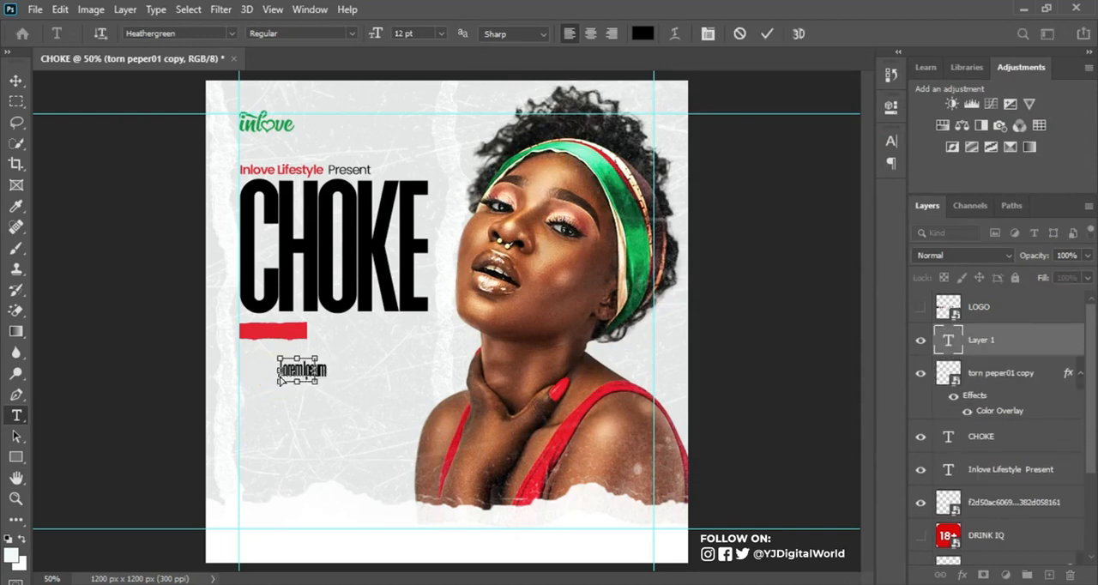
type(":")
left_click(766, 33)
left_click(891, 141)
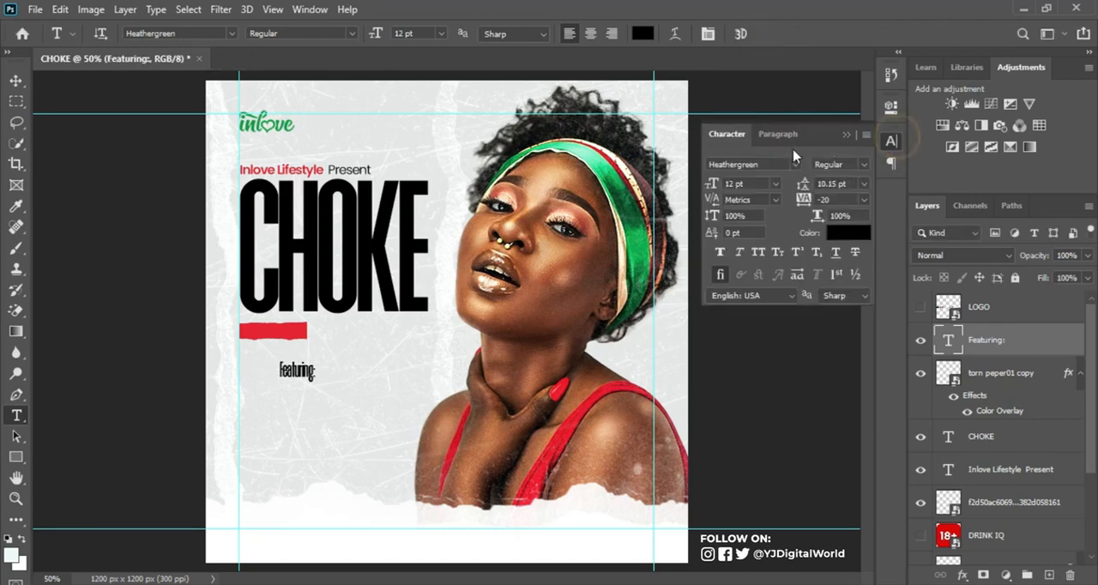
Step: Set the "Featuring:" text to Poppins Bold with -60 tracking
left_click(761, 163)
left_click(795, 164)
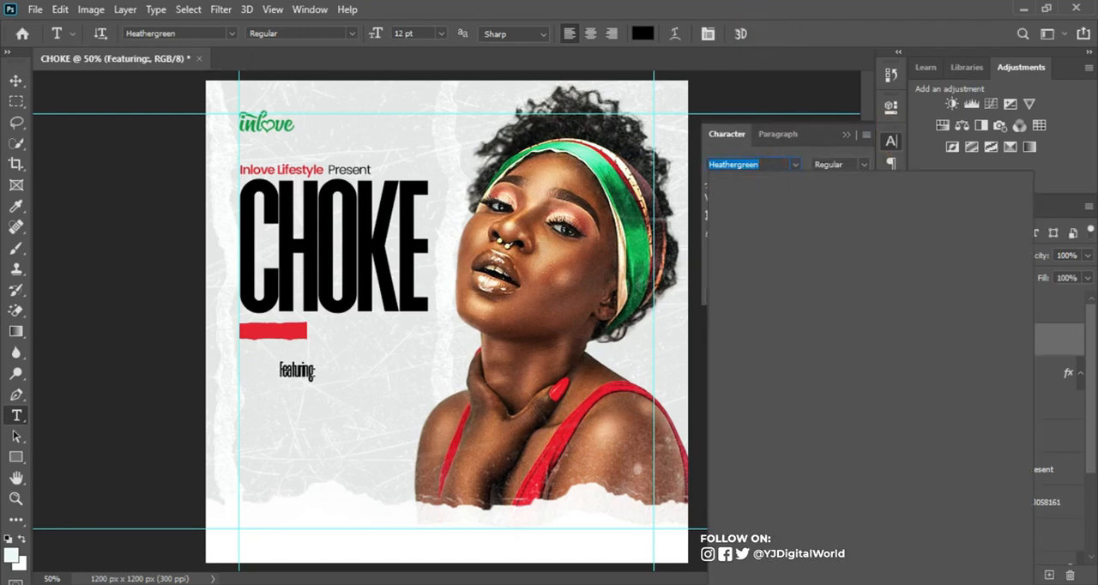
type("P")
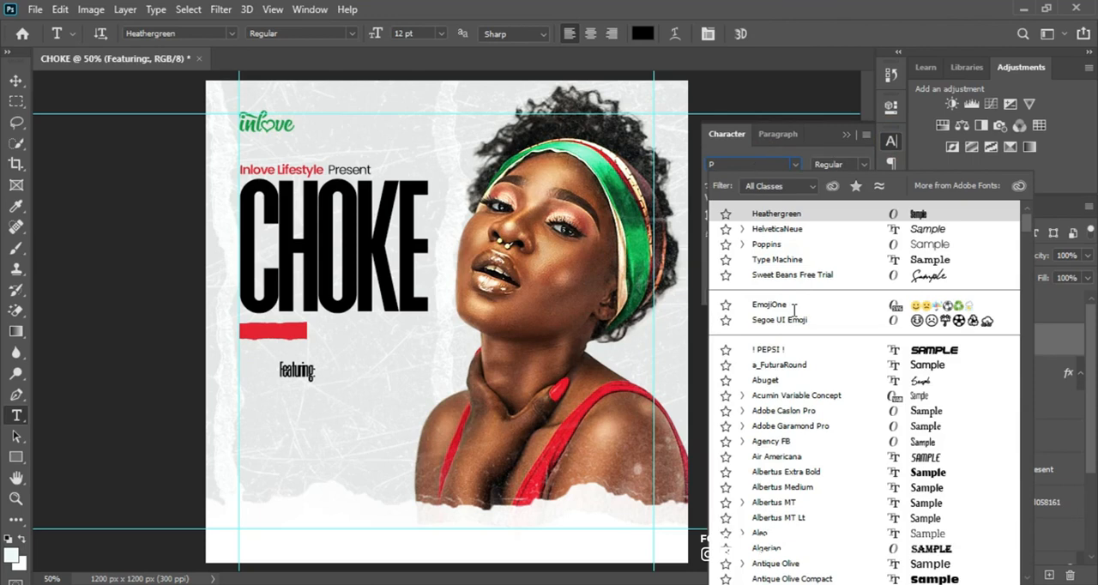
type("oppins")
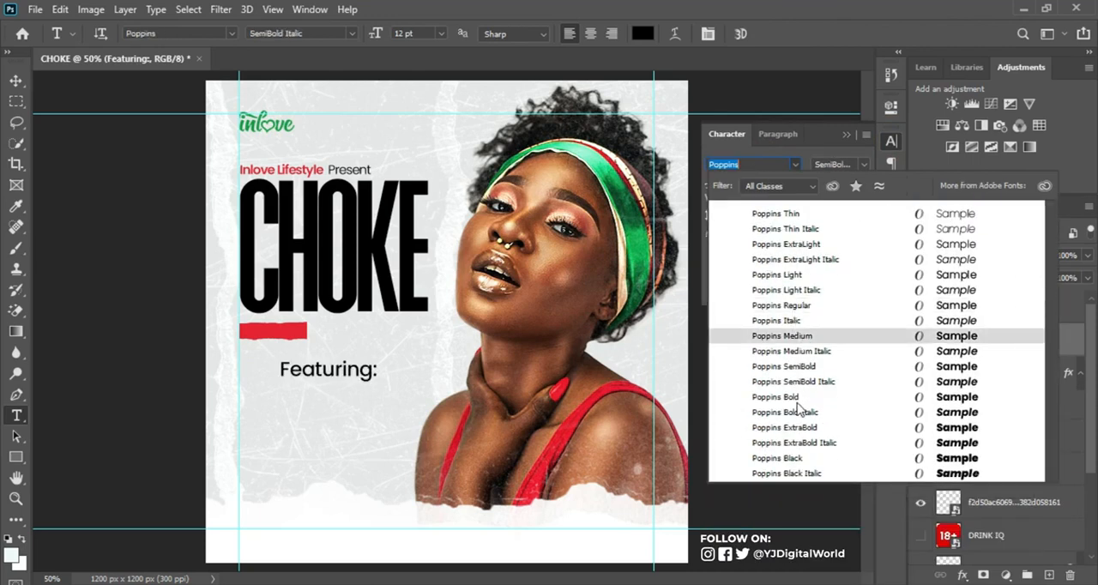
left_click(799, 399)
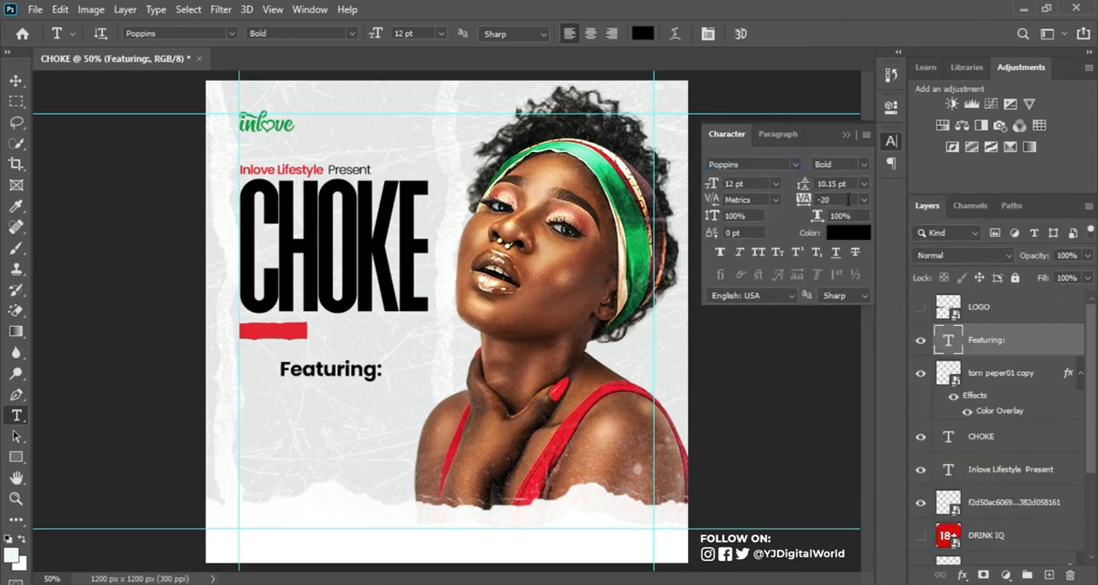
left_click_drag(807, 204, 797, 204)
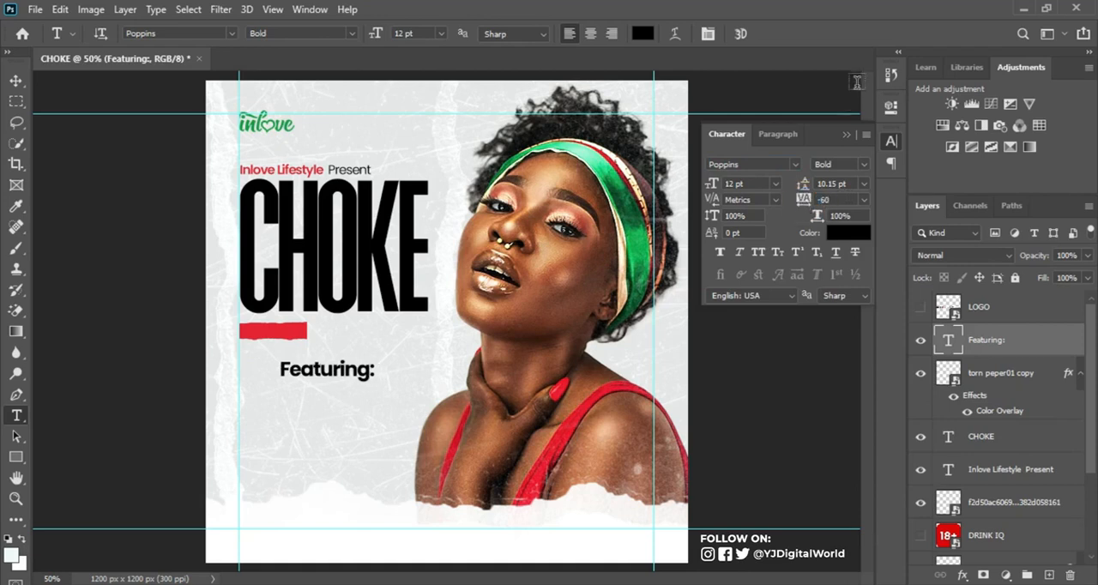
left_click(846, 134)
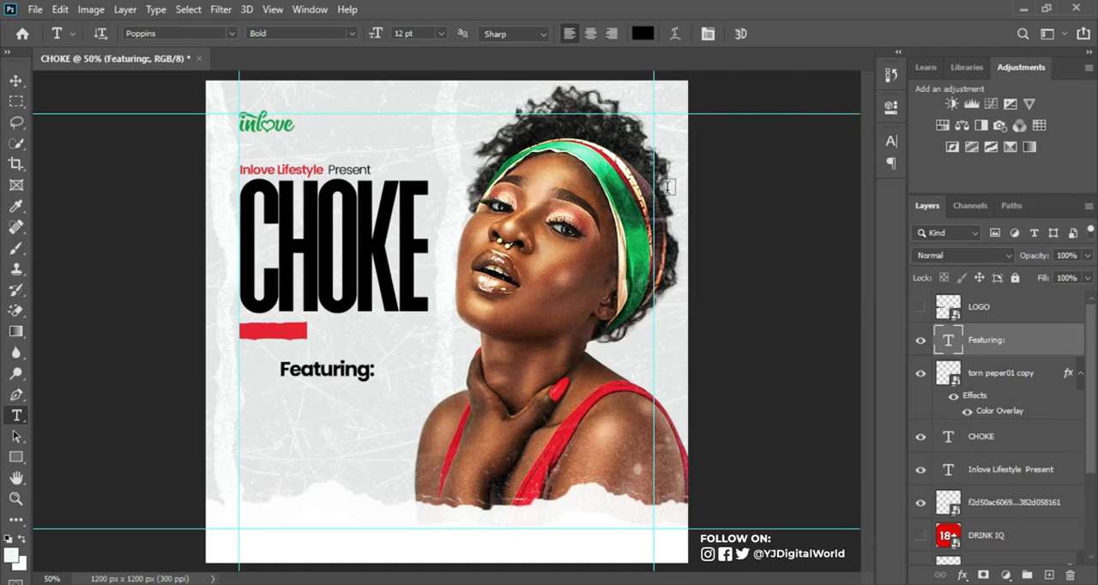
Step: Change the colour of the "Featuring:" text to white
left_click(890, 141)
left_click(850, 228)
left_click_drag(690, 224, 671, 132)
left_click(1006, 127)
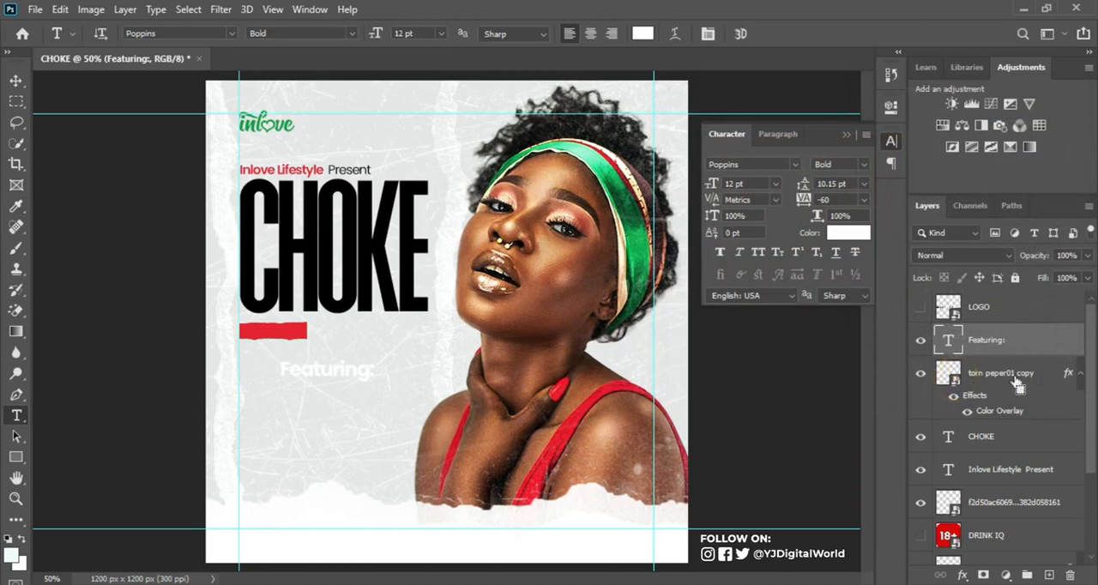
Step: Load the red paper strip's outline as a selection, centre the "Featuring:" text on it both ways and deselect
left_click(1083, 380)
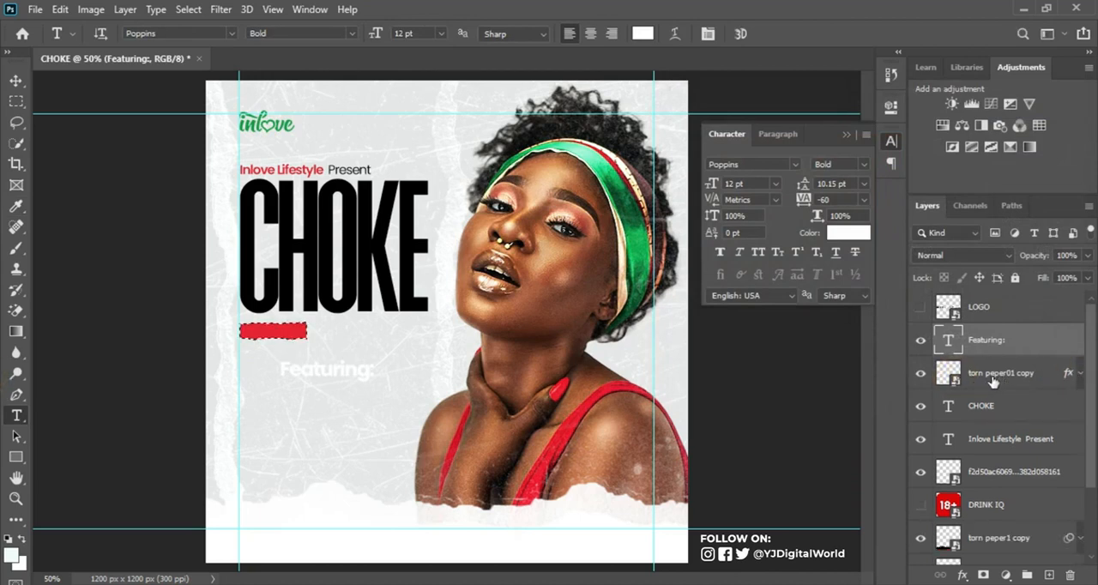
left_click(956, 379)
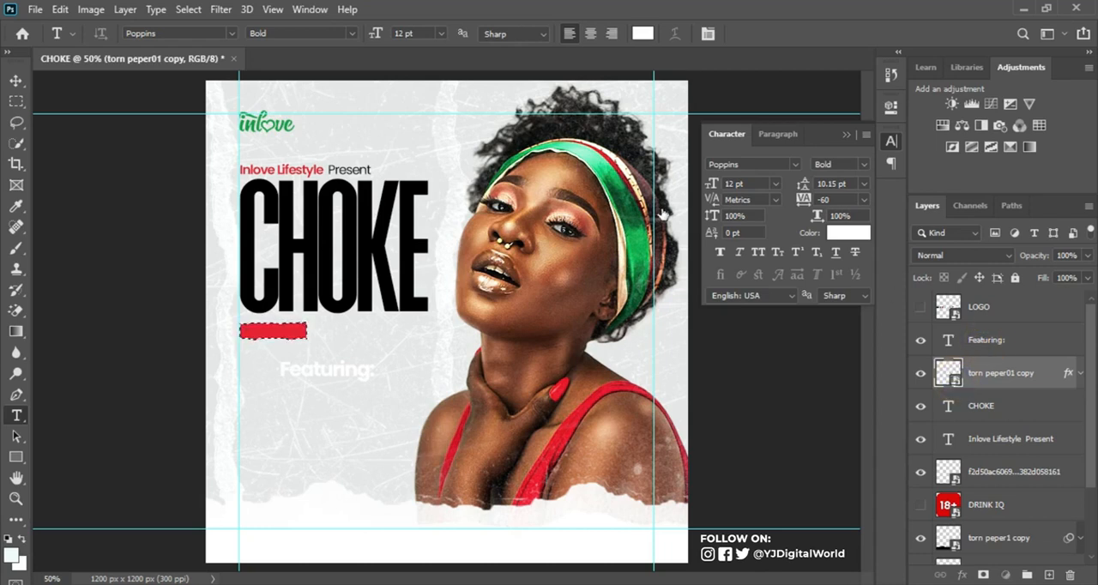
key("alt+bracketright")
left_click(15, 80)
left_click(370, 38)
left_click(469, 36)
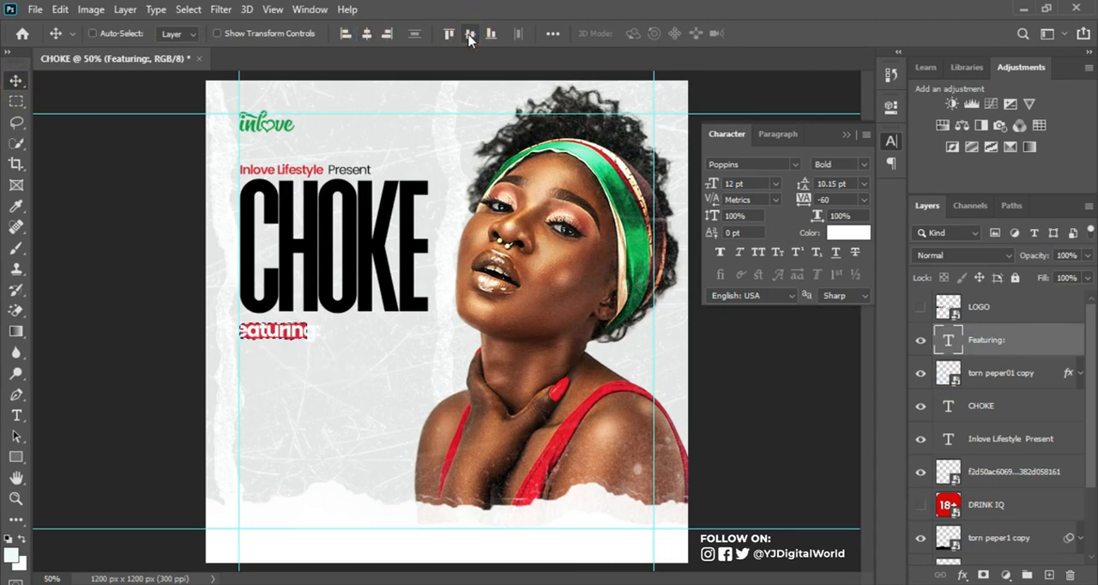
key("ctrl+d")
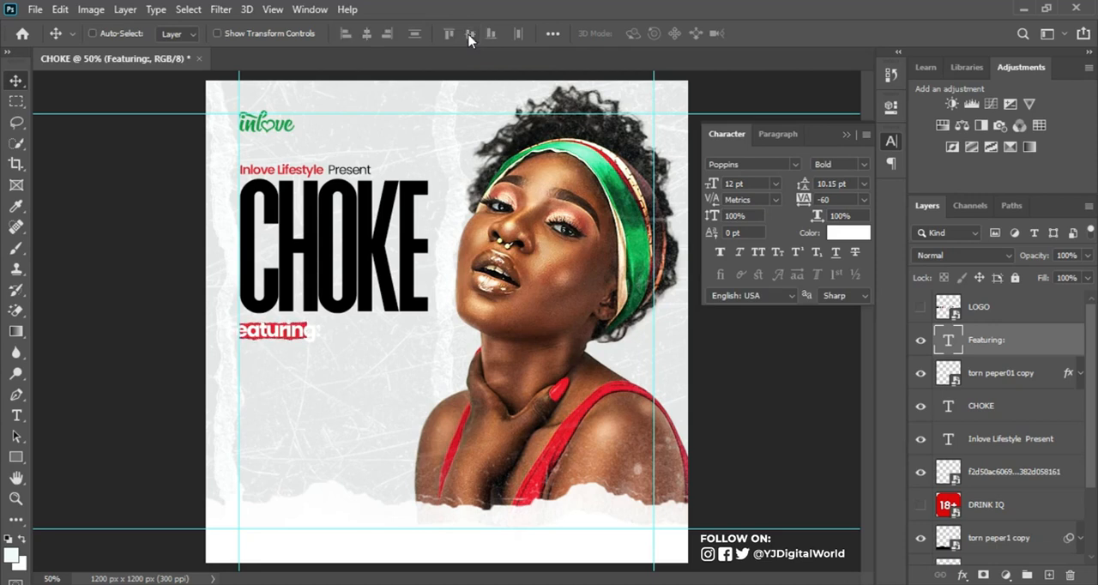
Step: Scale the "Featuring:" text down to about 5.78 pt so it fits inside the red strip and centre it there again
key("ctrl+t")
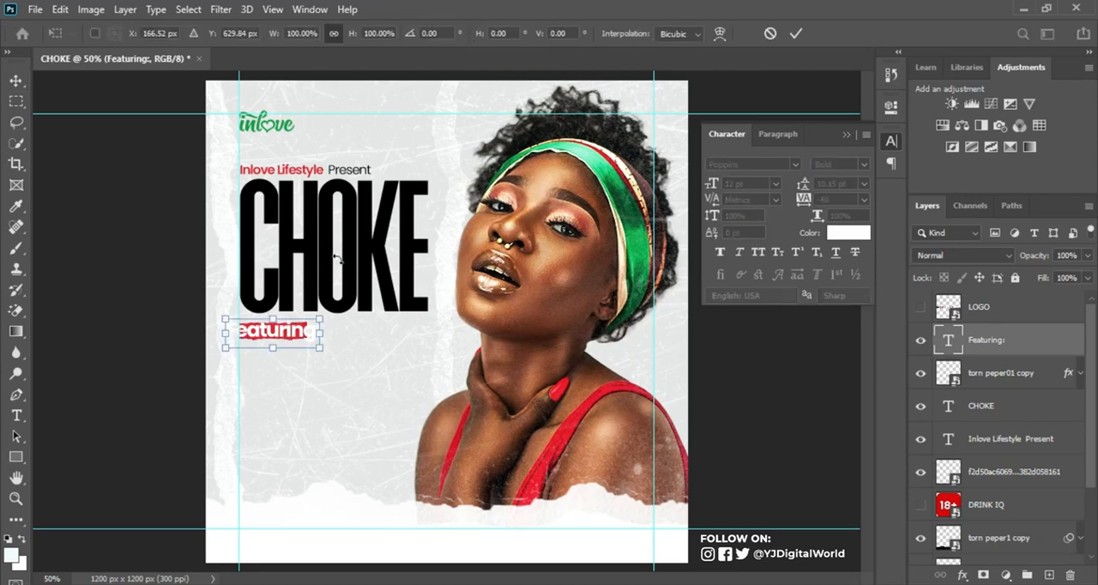
left_click_drag(319, 349, 294, 341)
key("Return")
left_click(948, 341, "ctrl")
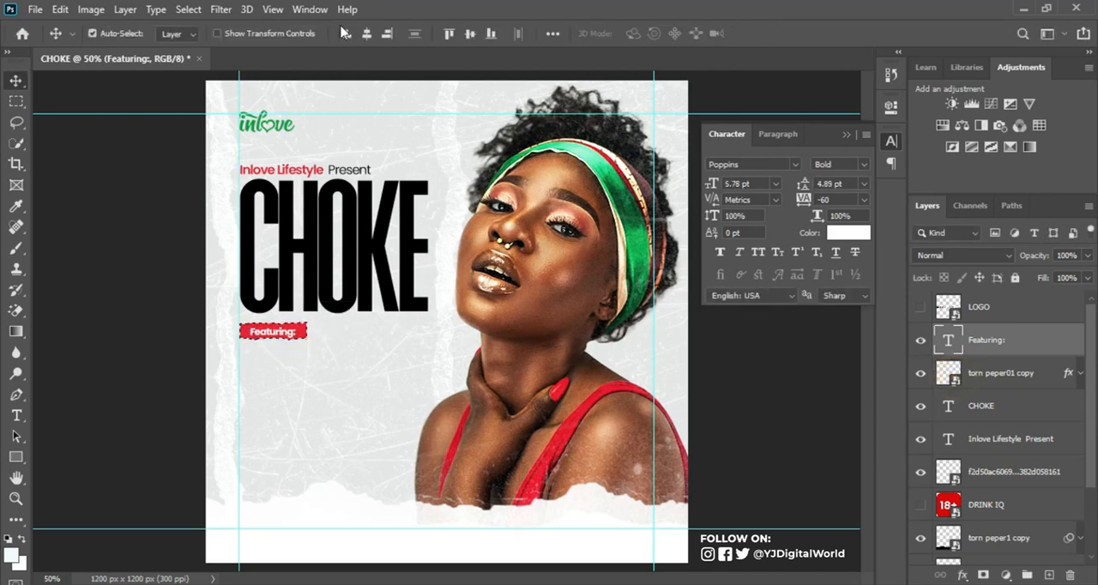
left_click(471, 34)
key("ctrl+d")
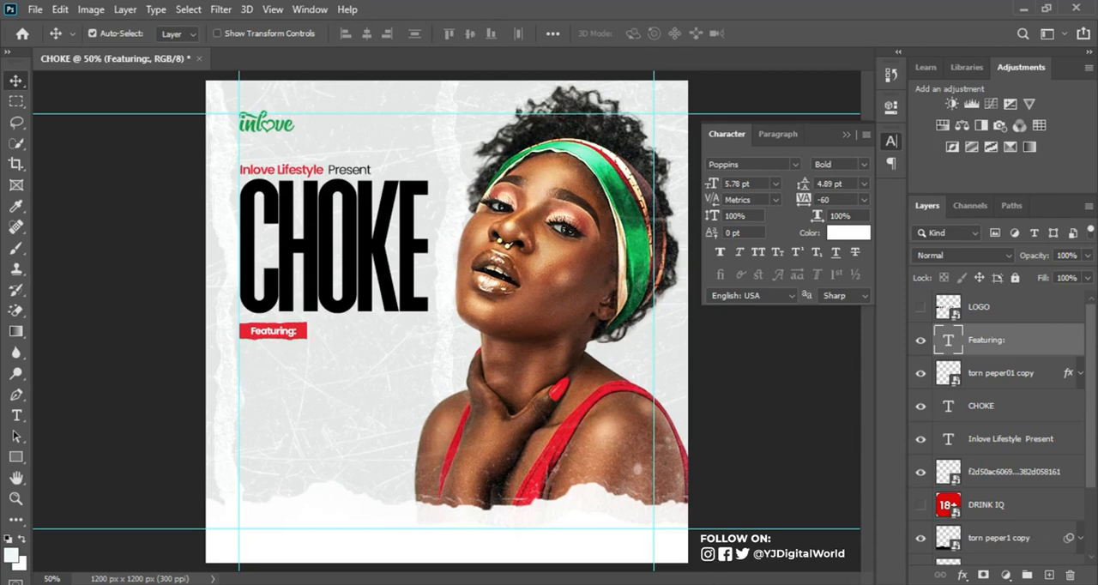
Step: Copy the lines Comedy, Dance and Networking from Notepad and add them in Photoshop as a new text layer below the red strip
key("alt+Tab")
left_click_drag(733, 221, 811, 254)
key("ctrl+c")
left_click(785, 7)
left_click(16, 415)
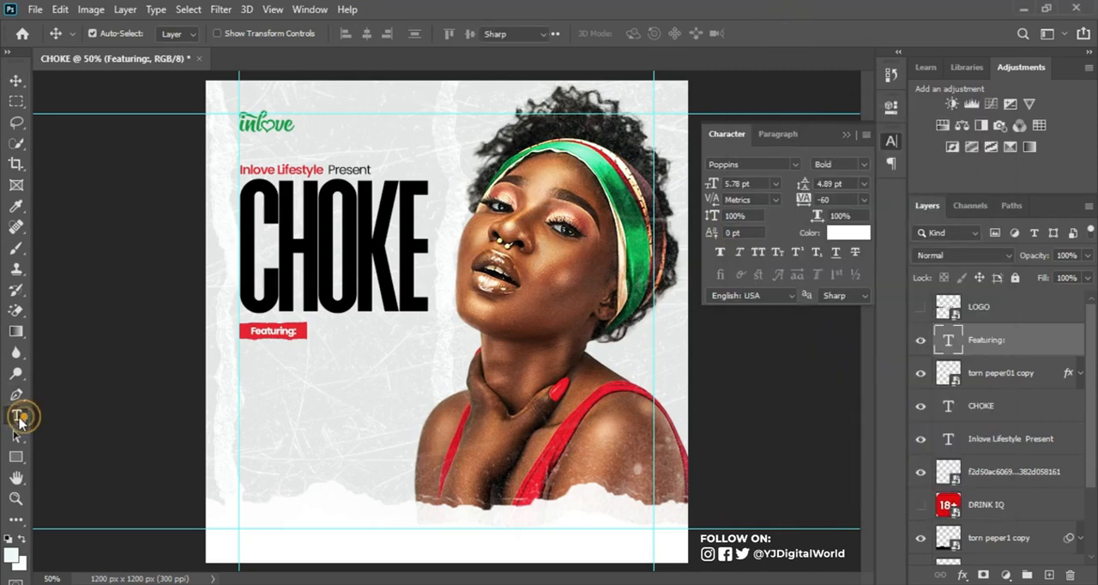
left_click(254, 367)
key("ctrl+v")
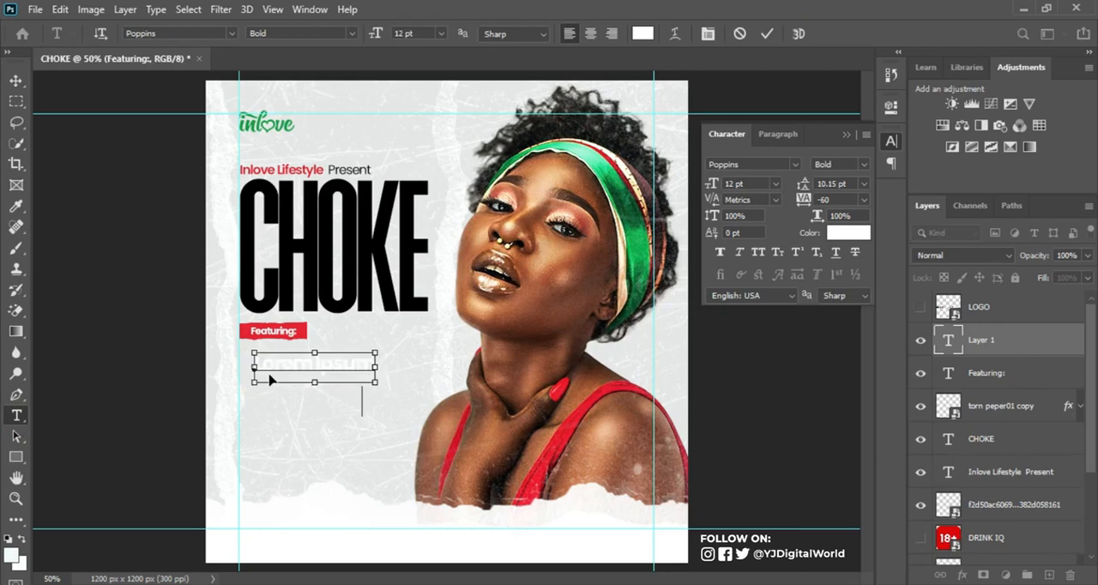
key("ctrl+Return")
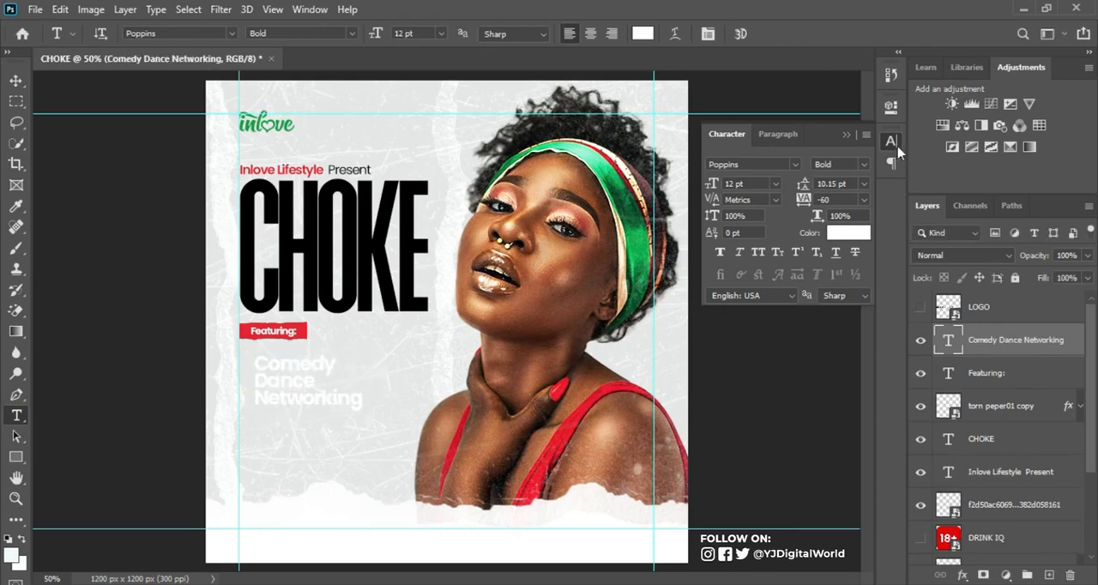
Step: Set the Comedy, Dance, Networking text to black (000000) and the Medium font style
left_click(855, 233)
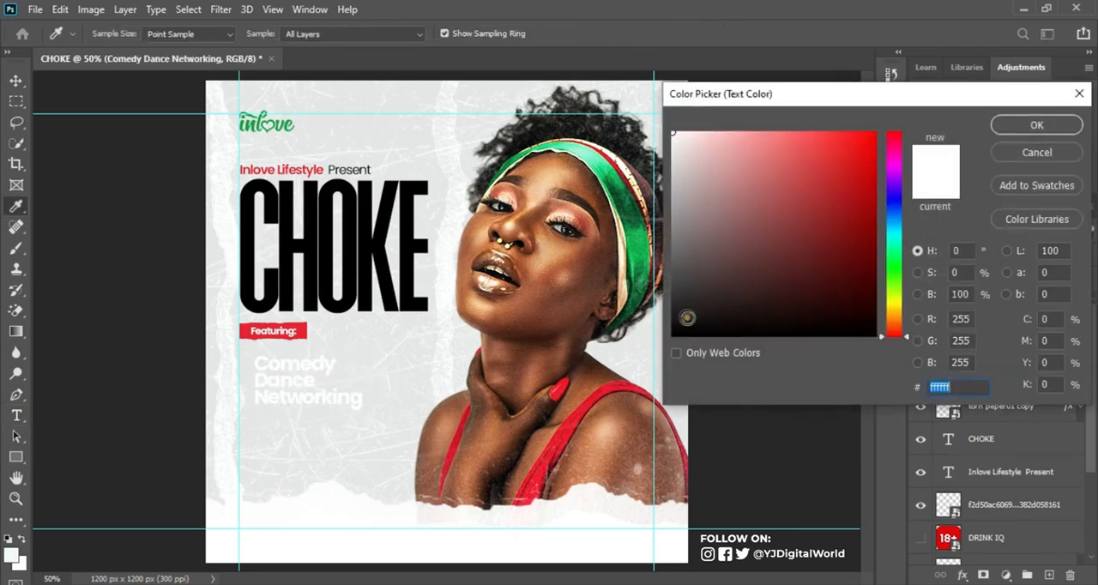
type("000000")
left_click(1035, 126)
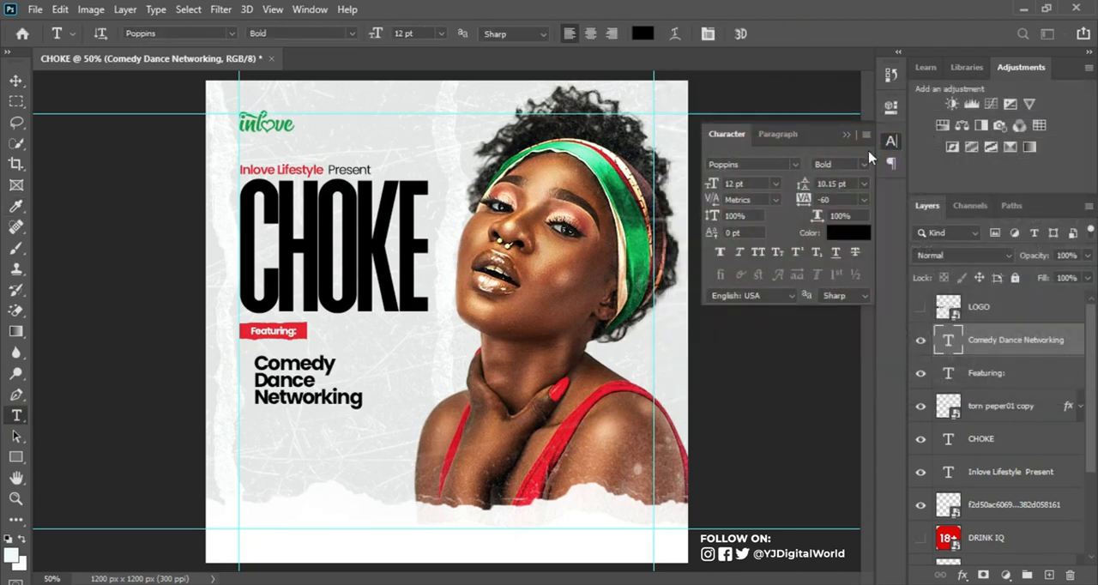
left_click(862, 164)
left_click(845, 282)
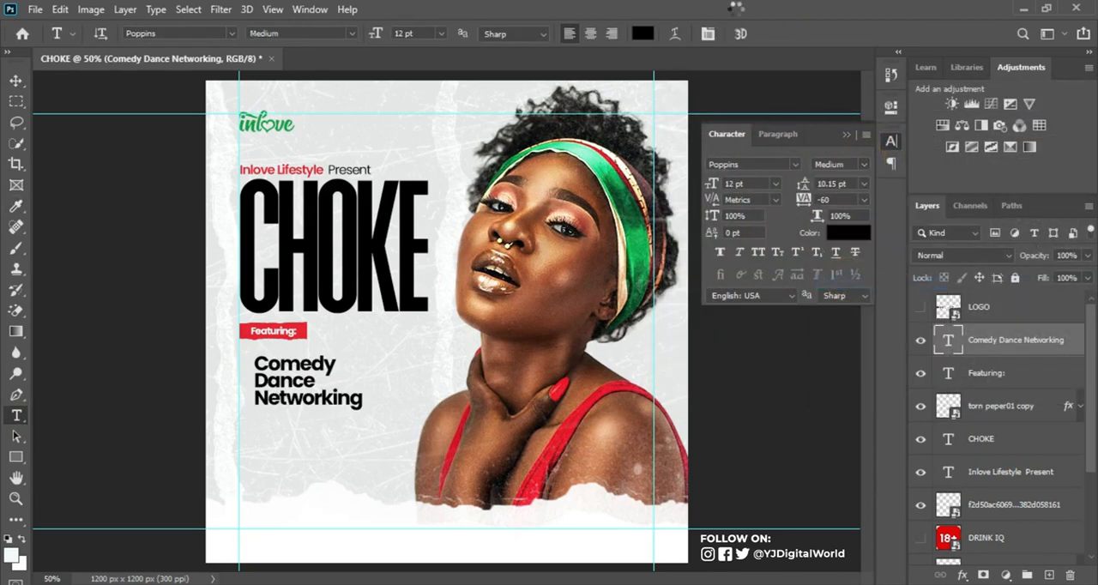
Step: Scale the Comedy, Dance, Networking text down to about 6.3 pt and place it directly beneath the red strip
left_click(15, 80)
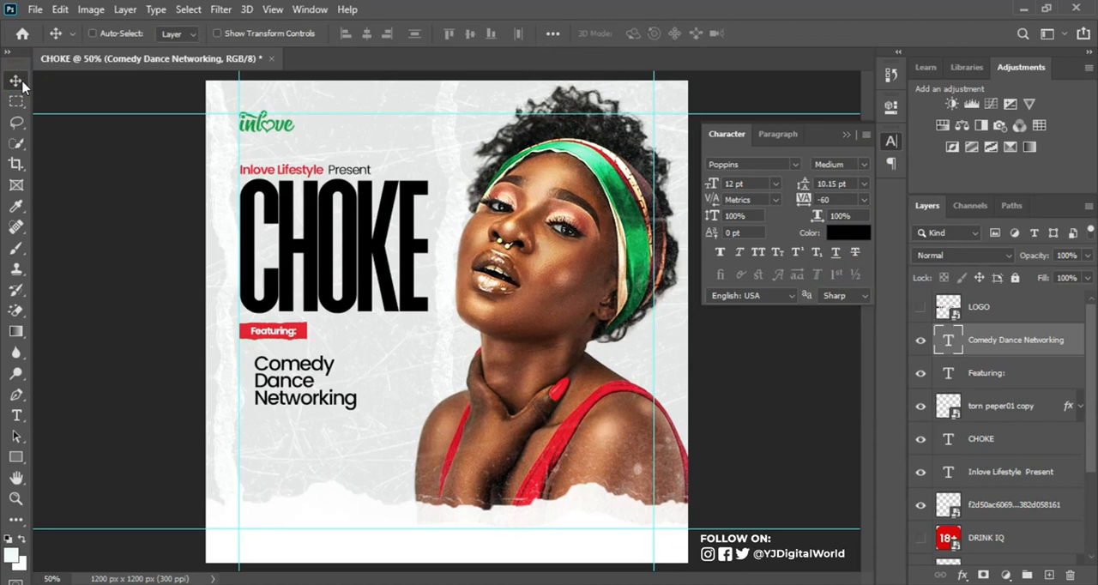
key("ctrl+t")
left_click_drag(355, 414, 287, 365)
key("Return")
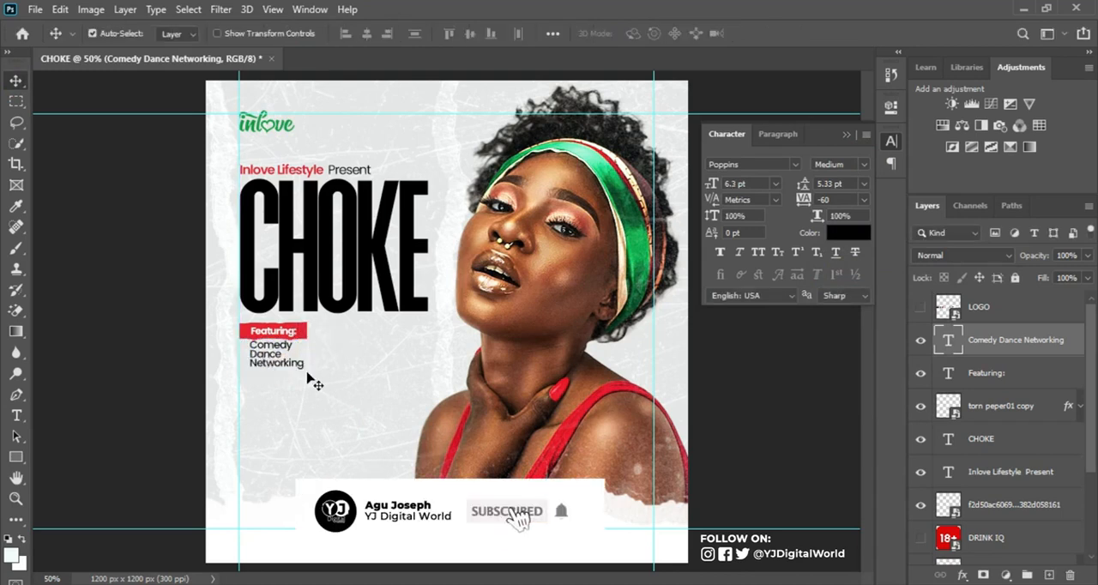
Step: Group the two text layers with the red paper strip and rename the group FEATURING
left_click(1034, 413, "shift")
key("ctrl+g")
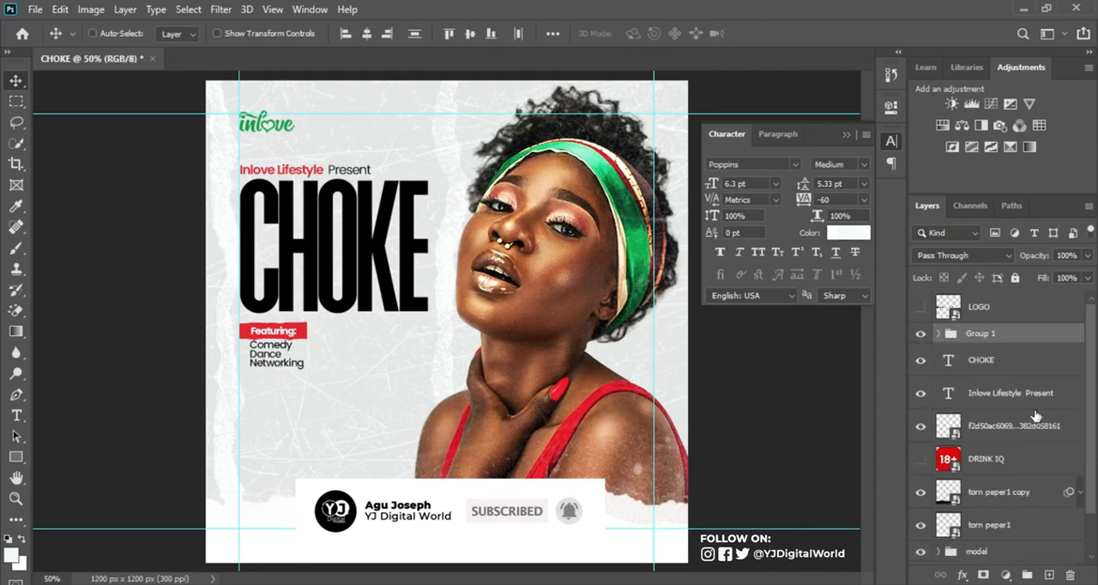
left_click(915, 333)
left_click(919, 334)
double_click(978, 333)
type("FEATURING")
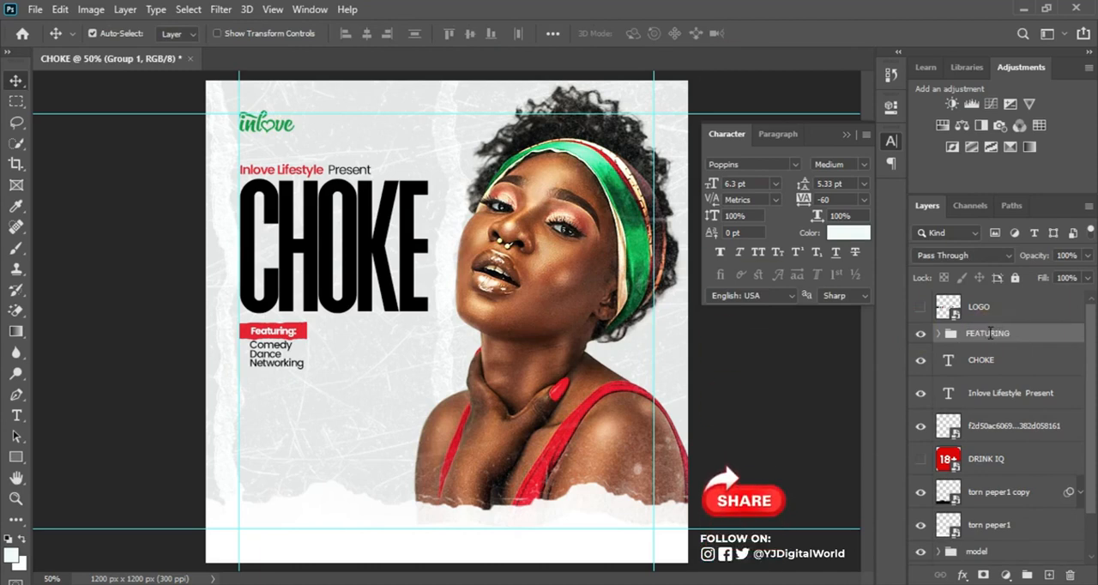
key("Return")
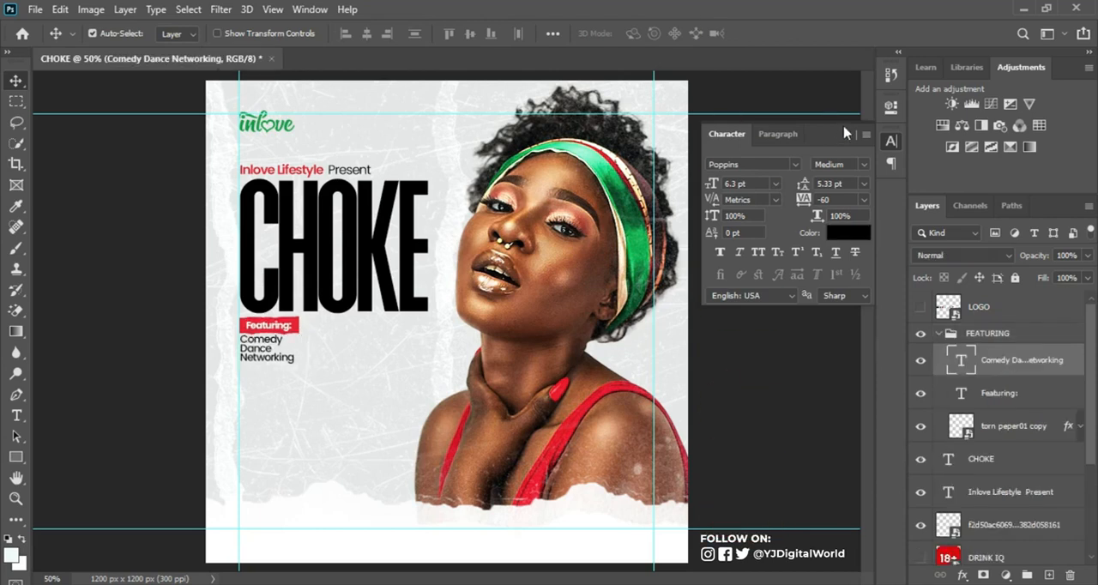
Step: Lower the Comedy, Dance, Networking text slightly and duplicate the FEATURING group beside it with the heading "Music Policy"
left_click(845, 133)
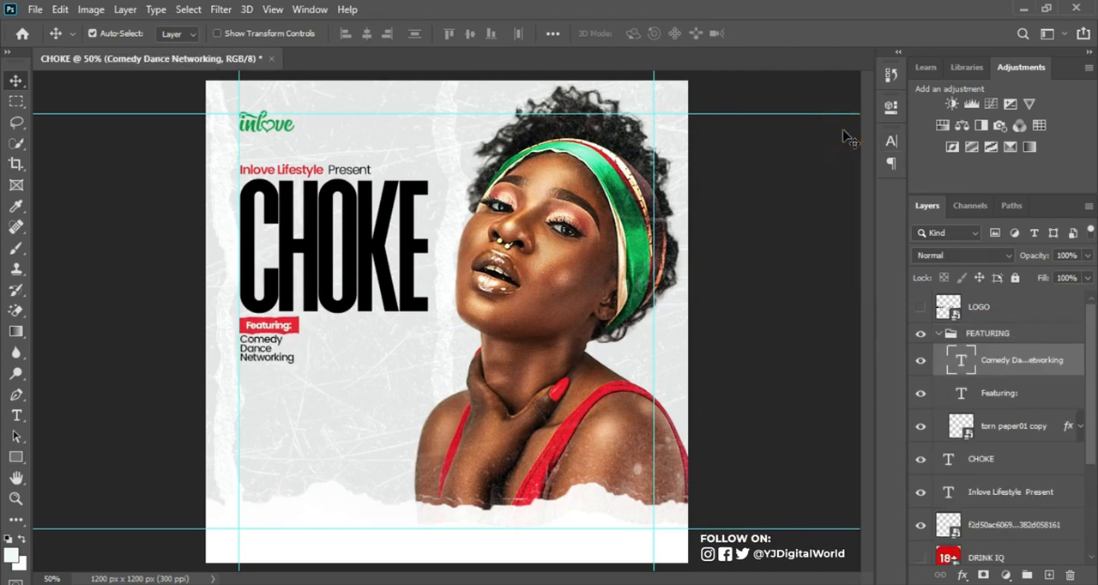
key("Down")
key("Down")
key("Down")
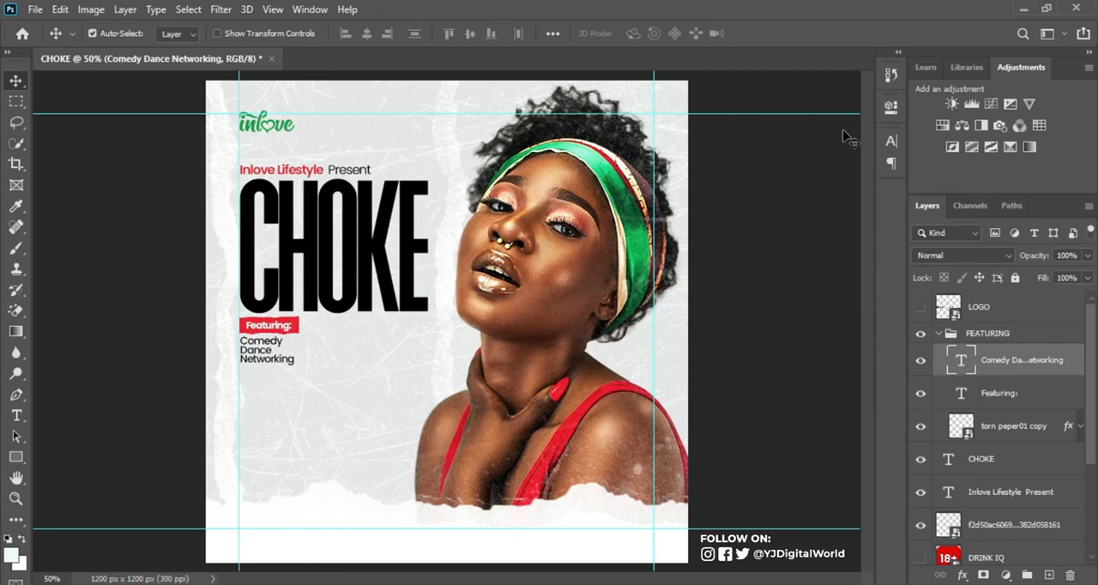
left_click(949, 335)
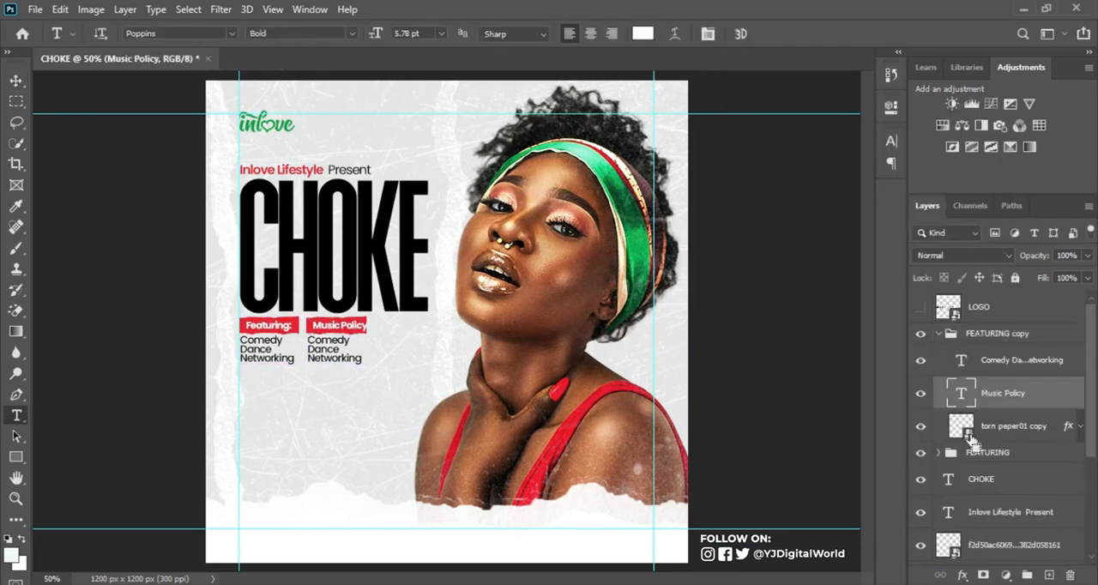
Step: Resize the red strip to fit behind "Music Policy" and replace the copied list beneath it with the two DJ names
left_click(1012, 425)
key("ctrl+t")
key("Return")
key("t")
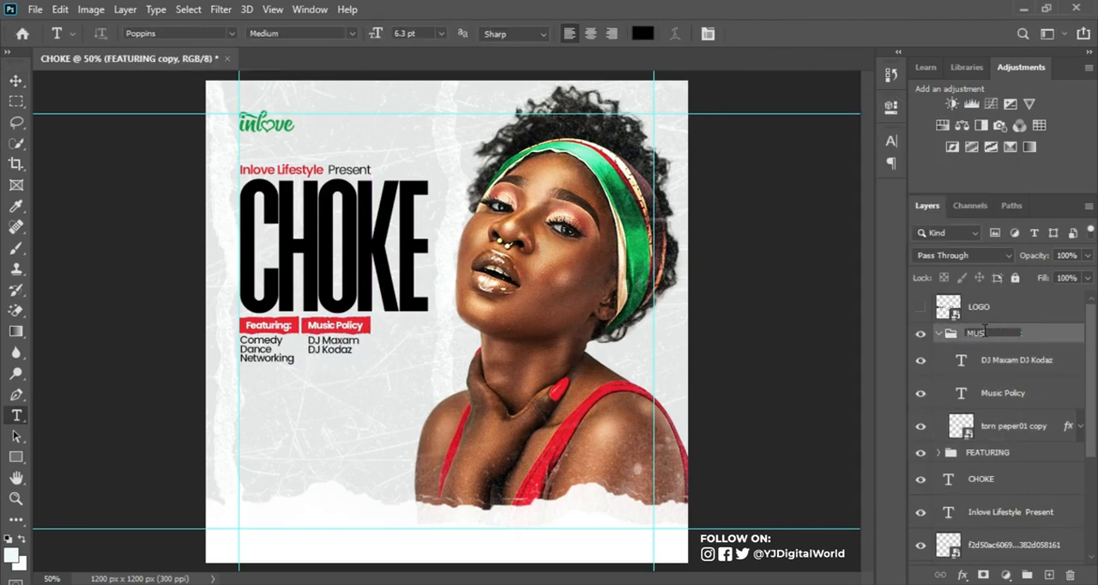
left_click(16, 81)
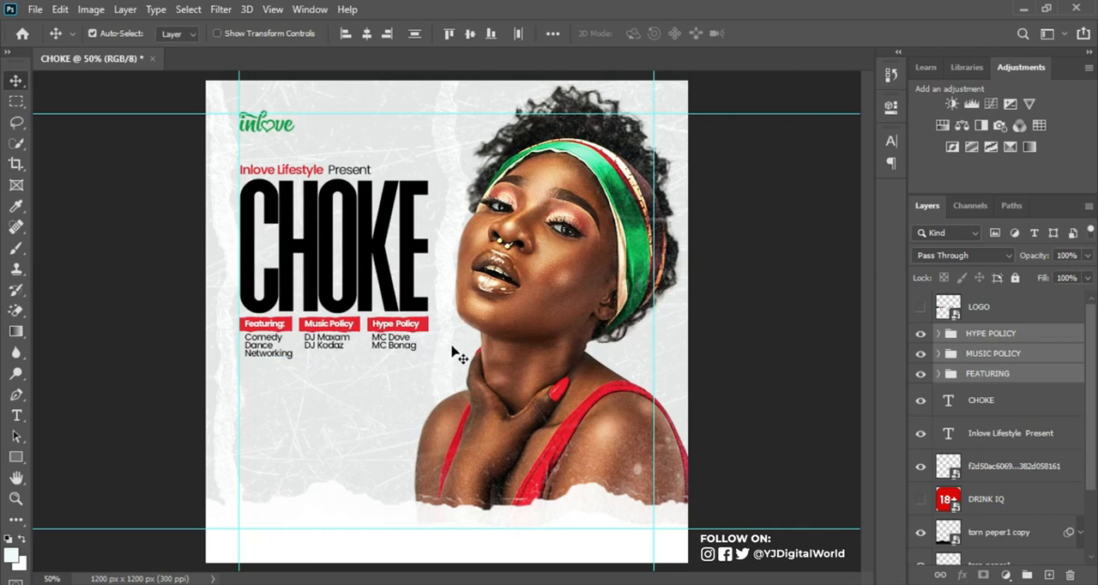
key("alt+Tab")
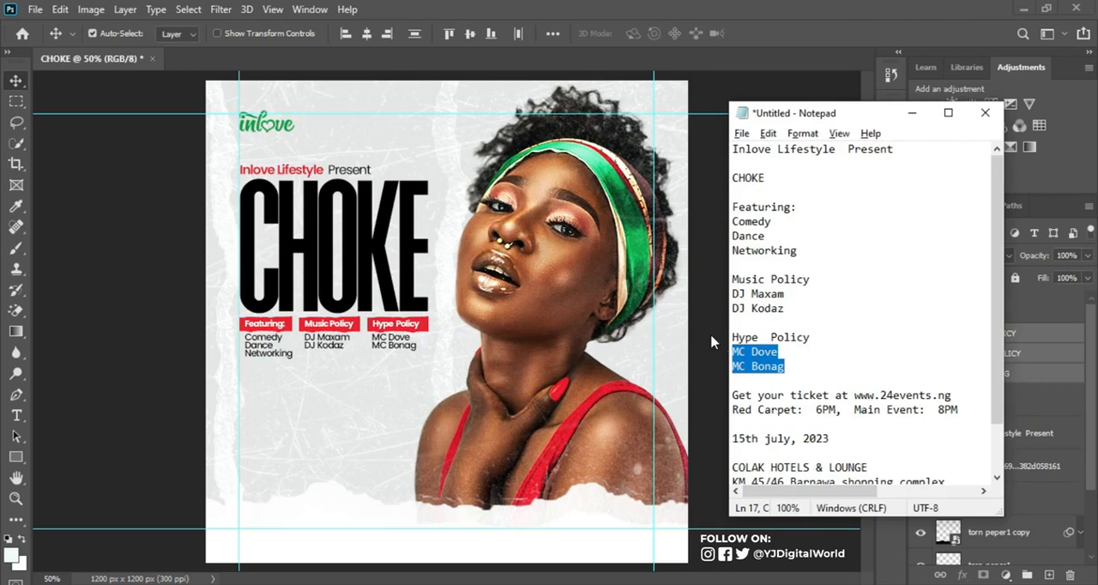
left_click_drag(732, 394, 970, 393)
key("ctrl+c")
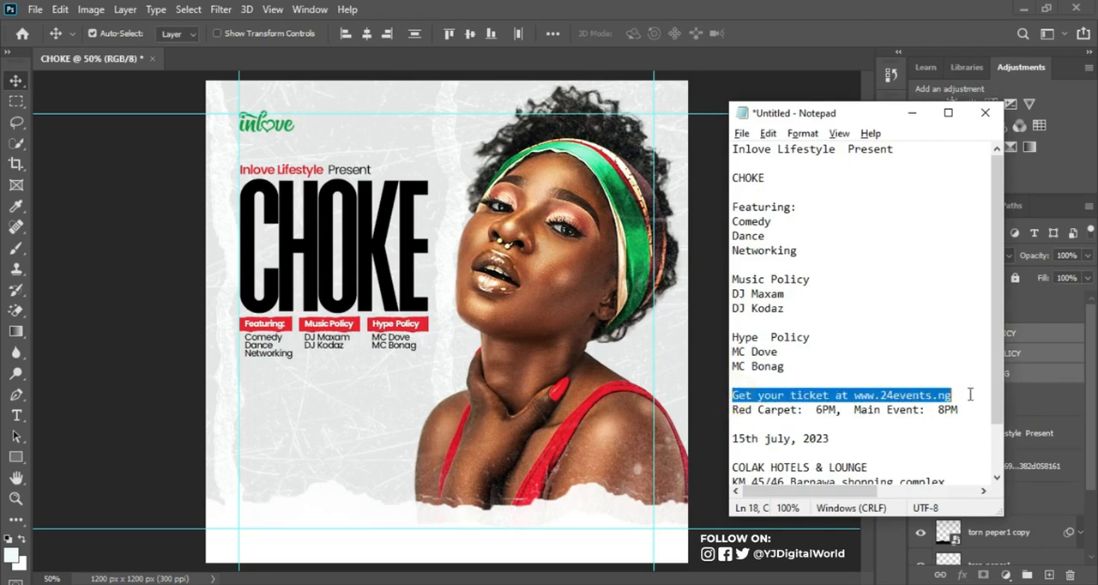
left_click(803, 24)
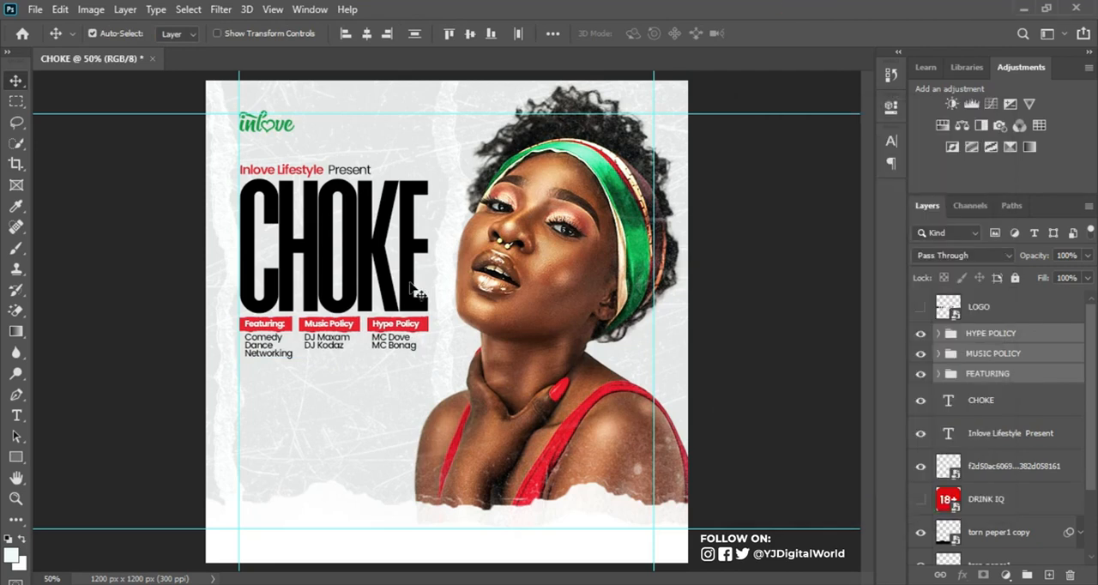
key("t")
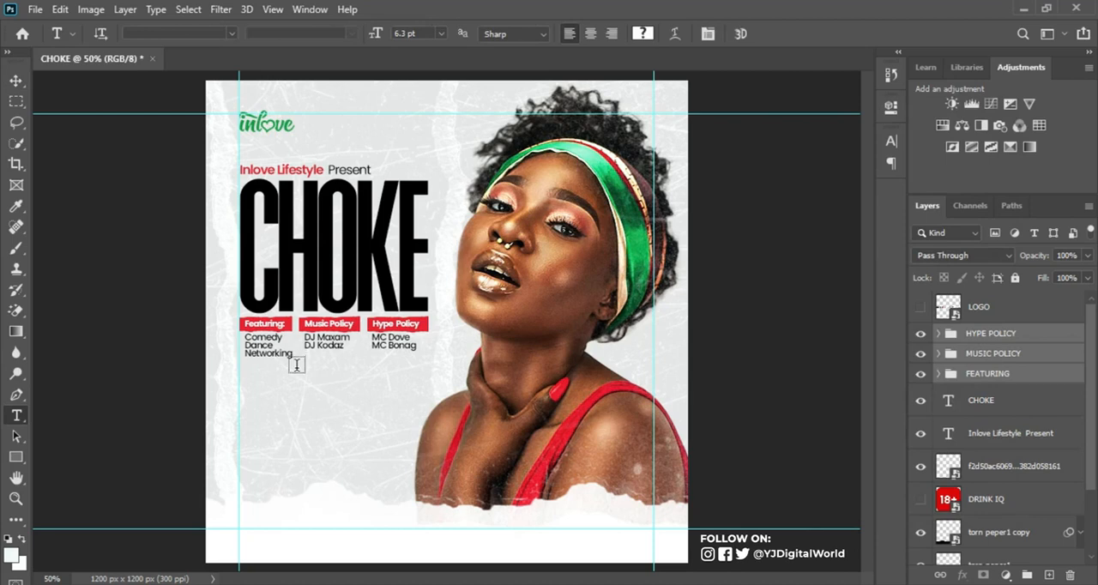
left_click(260, 393)
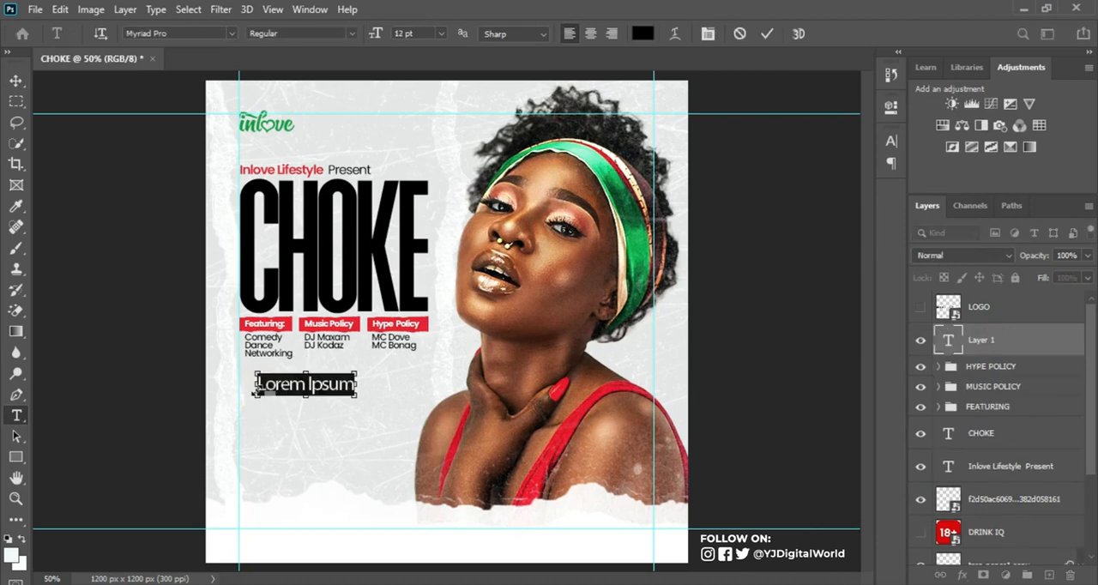
key("ctrl+v")
left_click(725, 584)
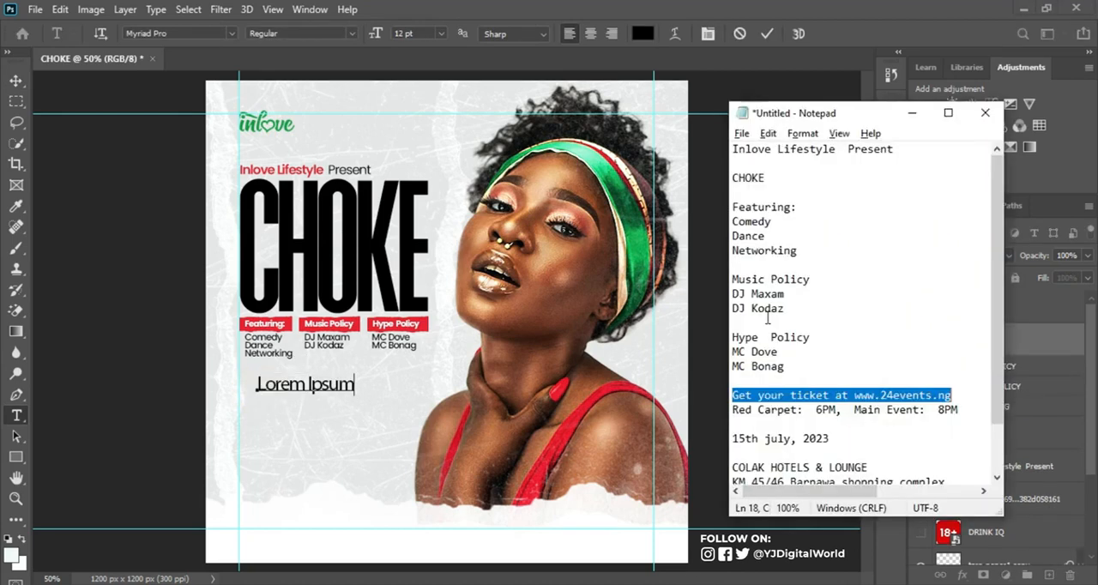
left_click(323, 395)
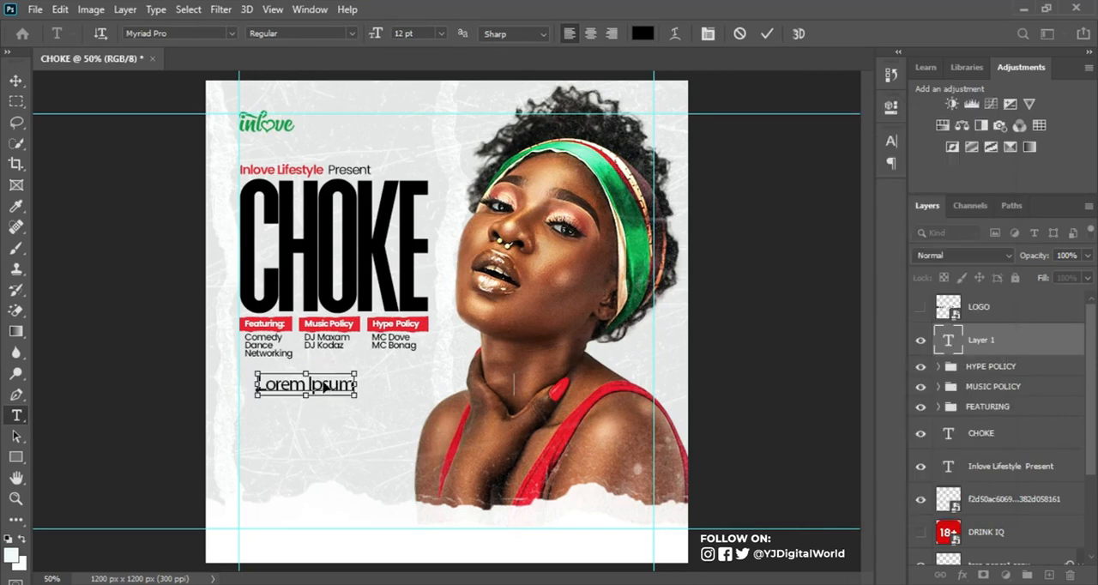
key("ctrl+v")
left_click(767, 34)
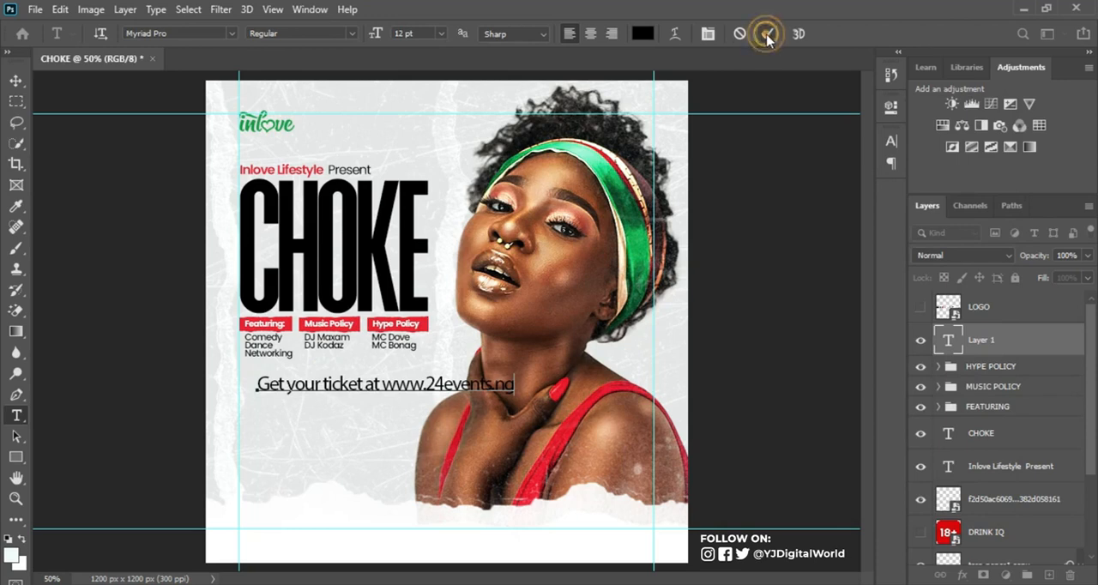
Step: Change the ticket line's font to Poppins Regular
left_click(891, 141)
left_click(759, 164)
type("Poppins")
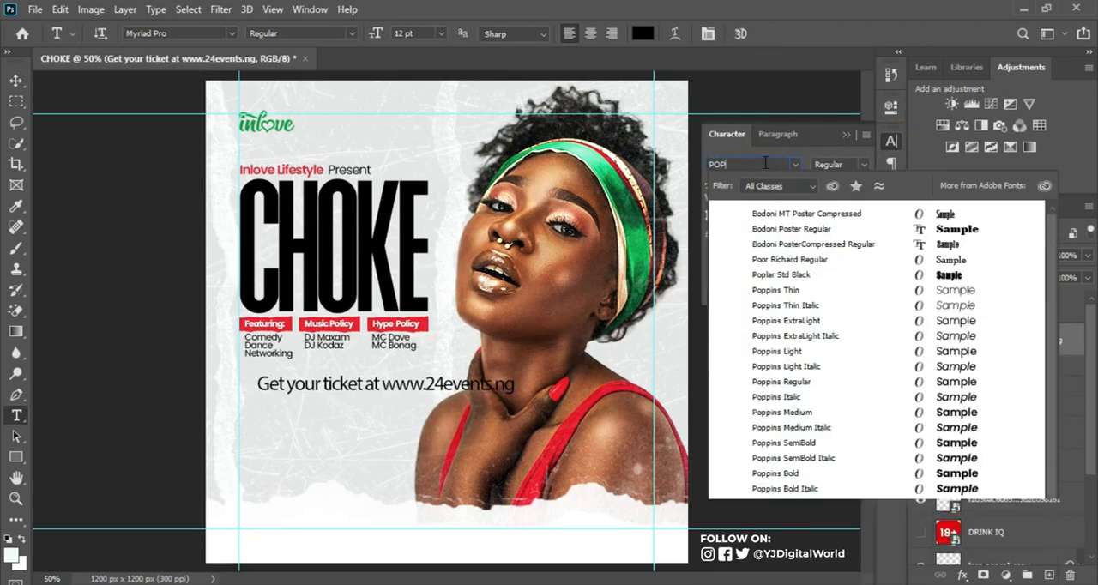
key("Return")
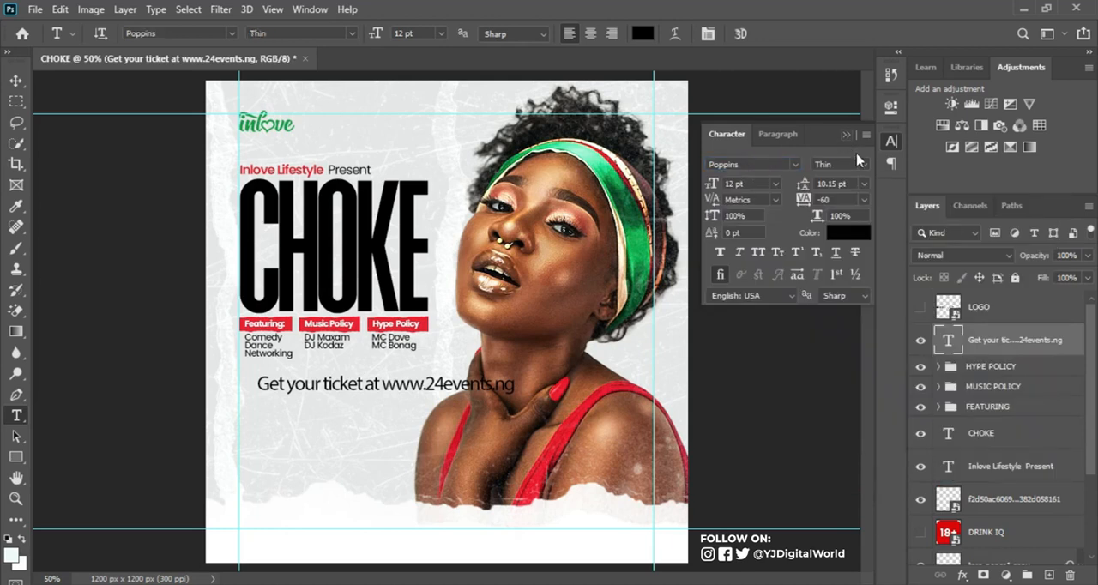
left_click(861, 163)
left_click(846, 253)
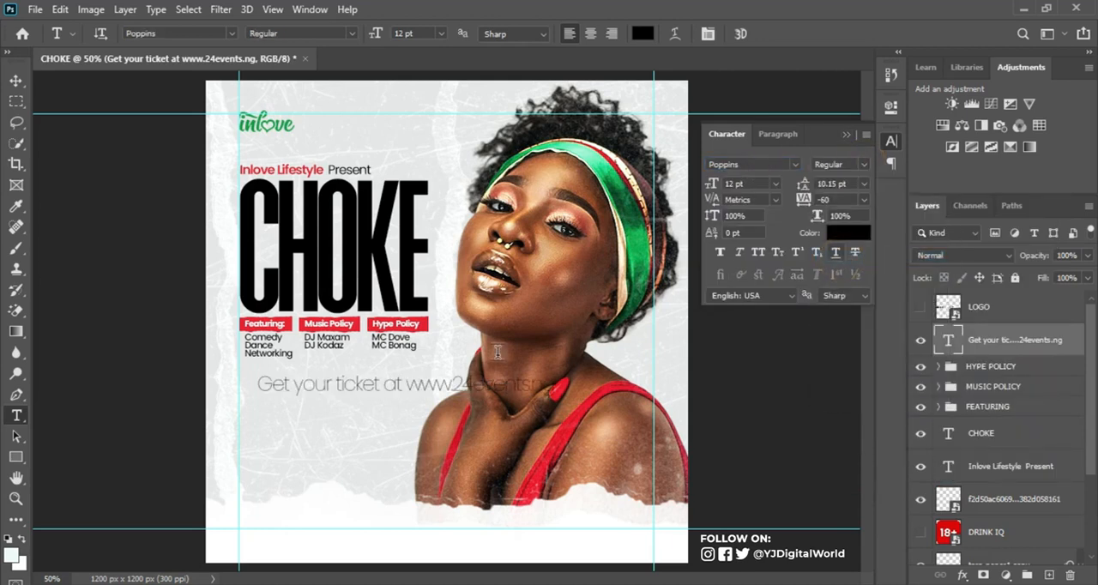
left_click_drag(412, 384, 634, 379)
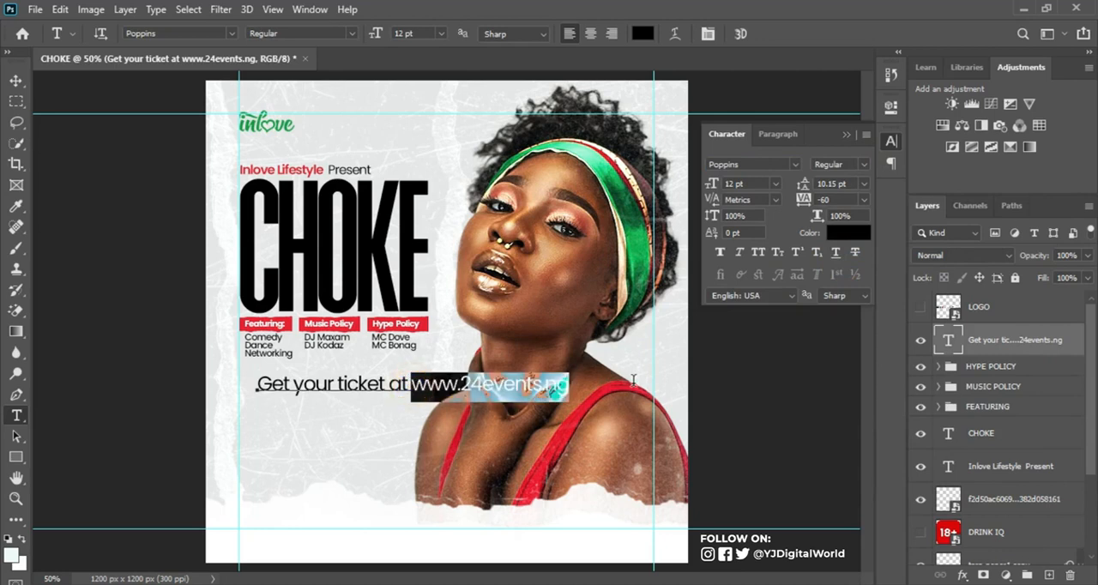
left_click(861, 163)
left_click(839, 333)
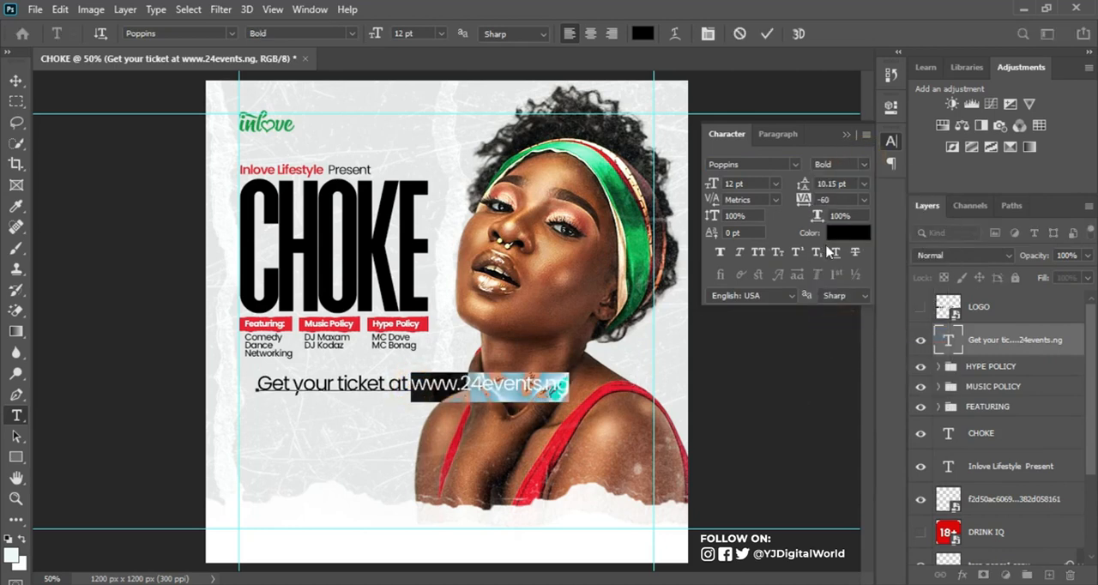
left_click(837, 228)
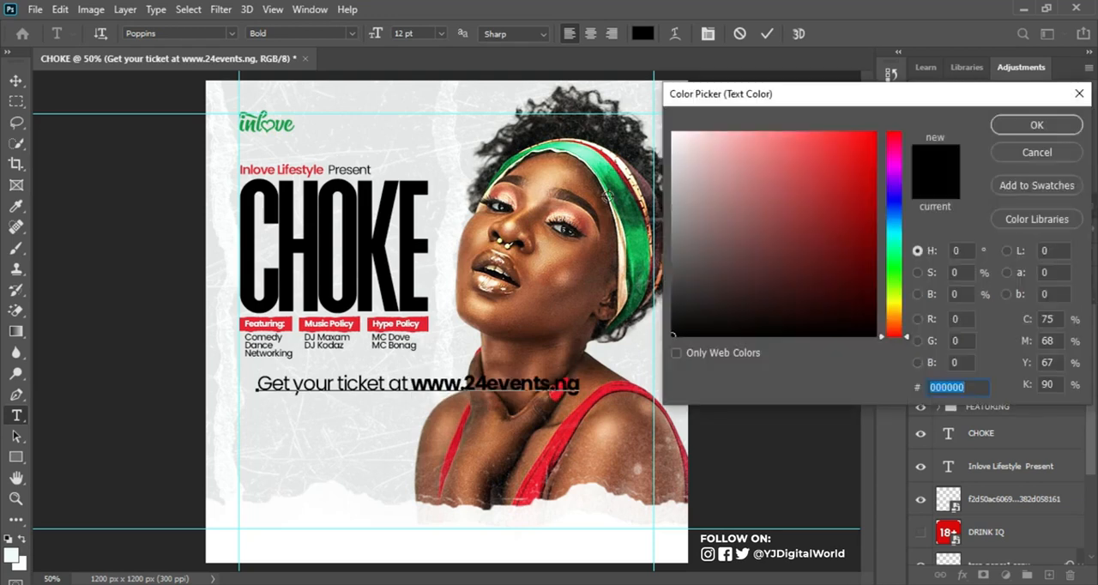
left_click(252, 123)
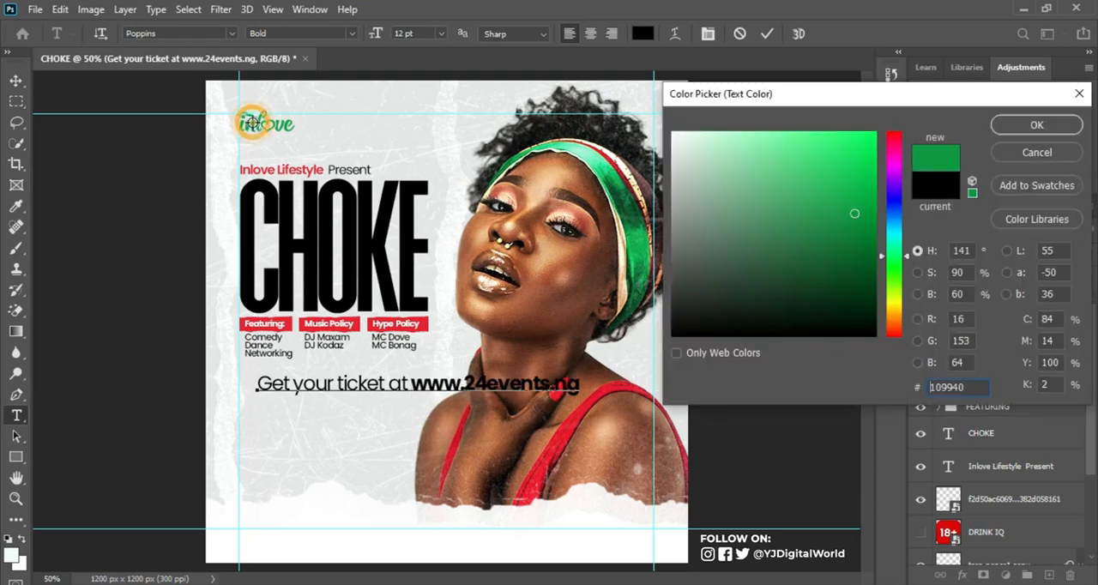
left_click(997, 126)
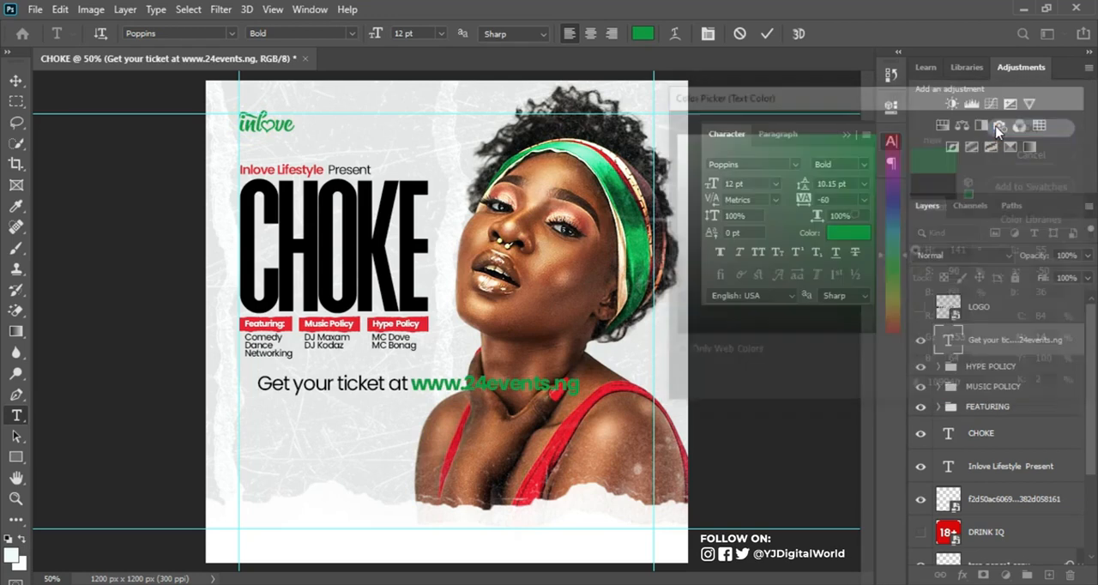
left_click(766, 35)
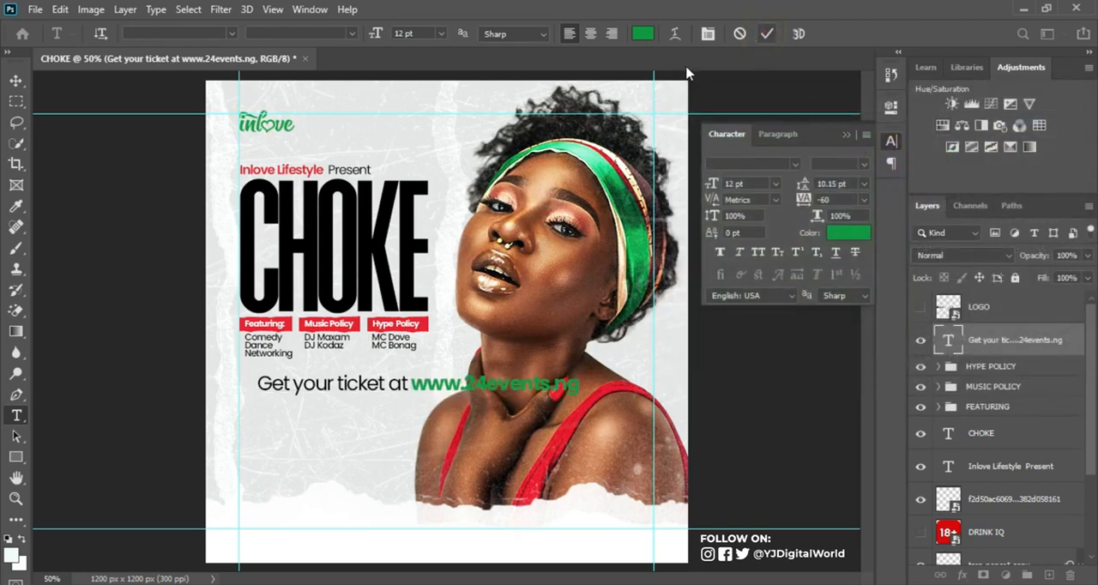
Step: Scale the ticket line down to about 6.77 pt and place it beneath the three line-up columns
key("ctrl+t")
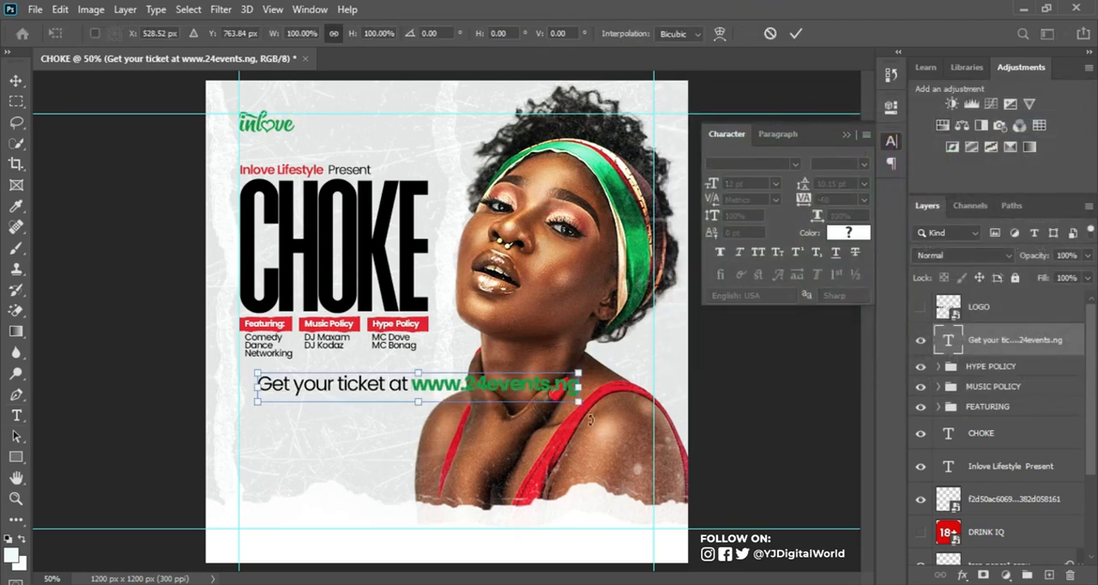
left_click_drag(577, 404, 421, 388)
key("ctrl+z")
key("Return")
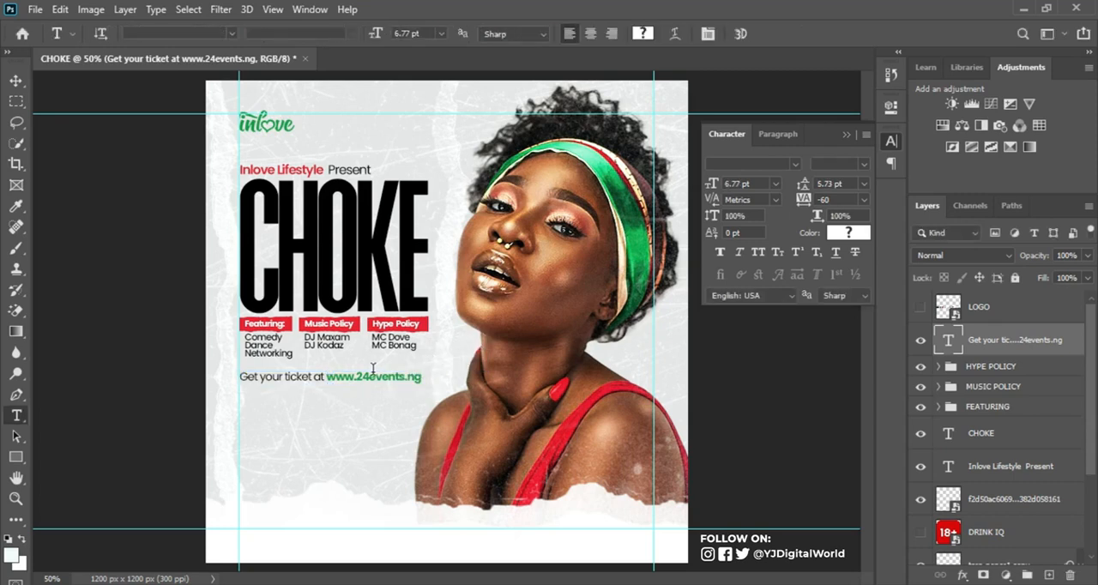
Step: Nudge the ticket line slightly left onto the margin guide and lower it a little below the line-up columns
key("v")
key("Left")
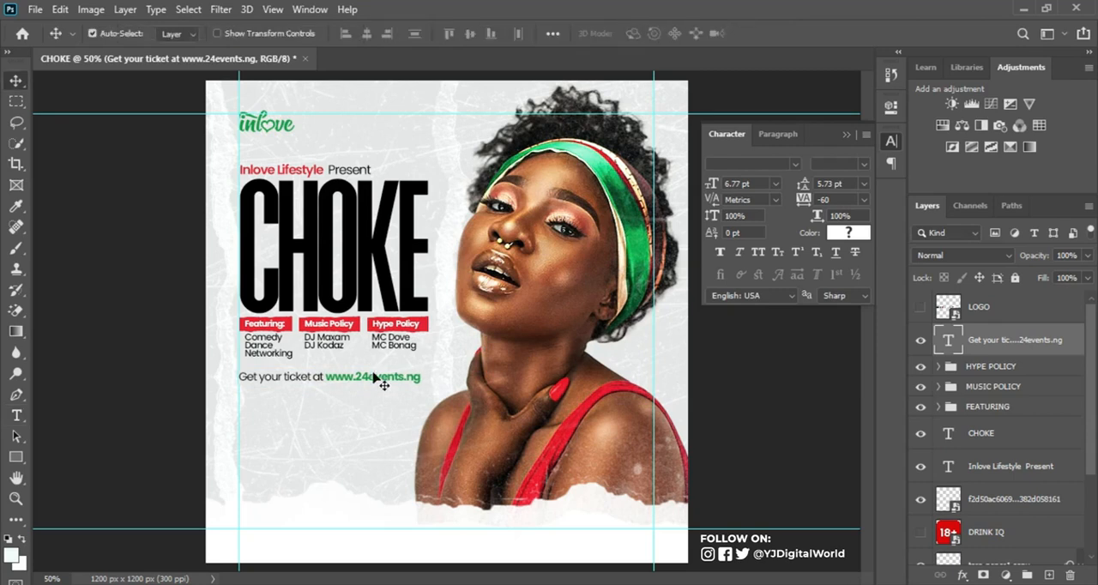
key("Up")
key("Up")
key("Up")
key("Down")
key("Down")
key("Down")
key("Down")
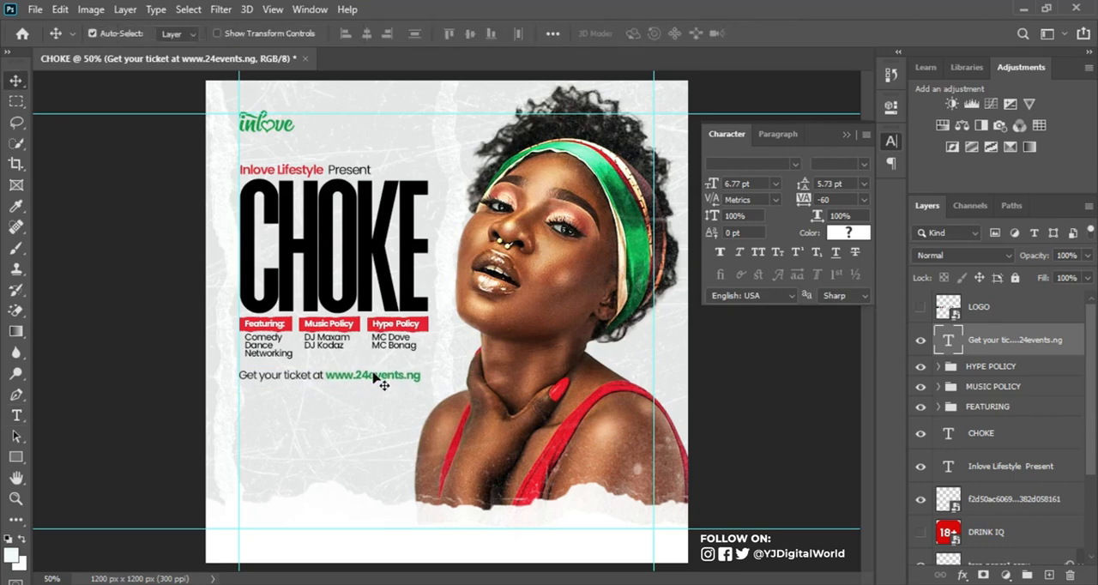
key("Down")
key("Down")
key("Down")
key("Down")
key("Down")
key("Down")
key("Down")
key("Down")
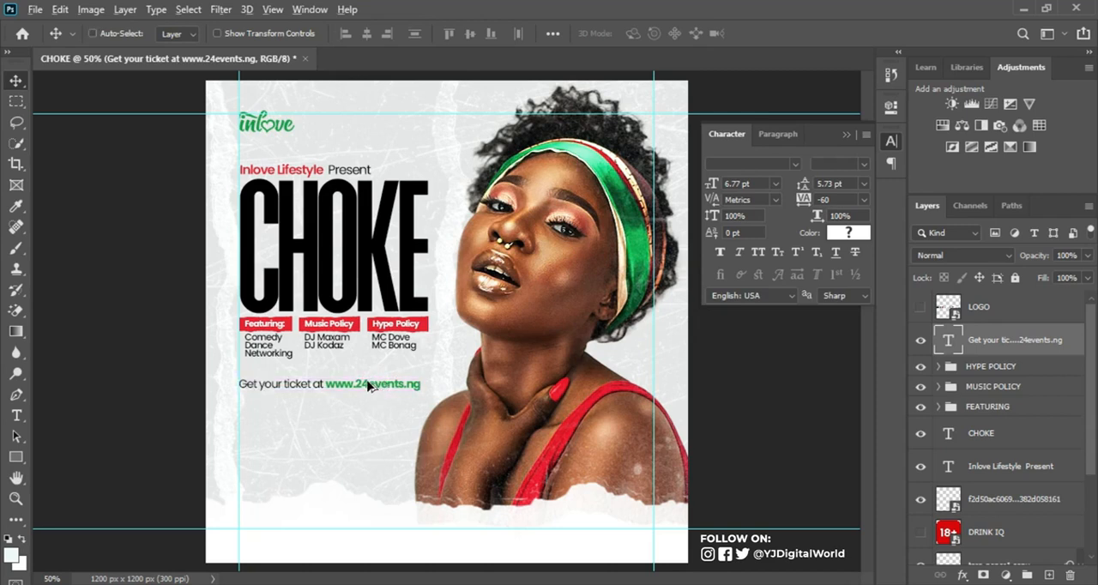
Step: Duplicate the ticket line directly beneath itself and tighten the gap between the two lines
left_click_drag(369, 386, 369, 400, "alt")
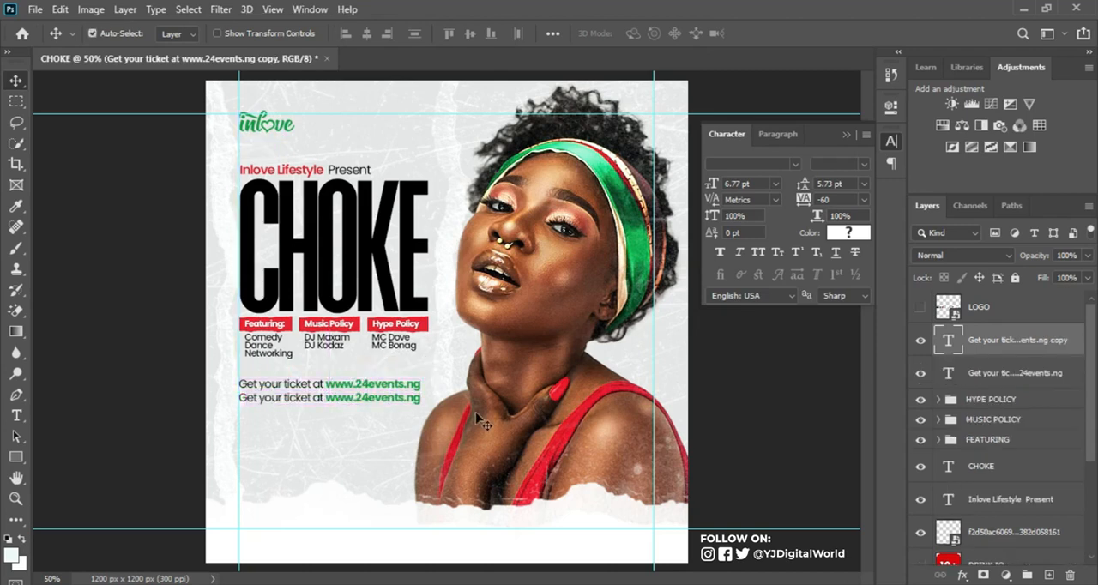
key("Up")
key("Up")
key("Up")
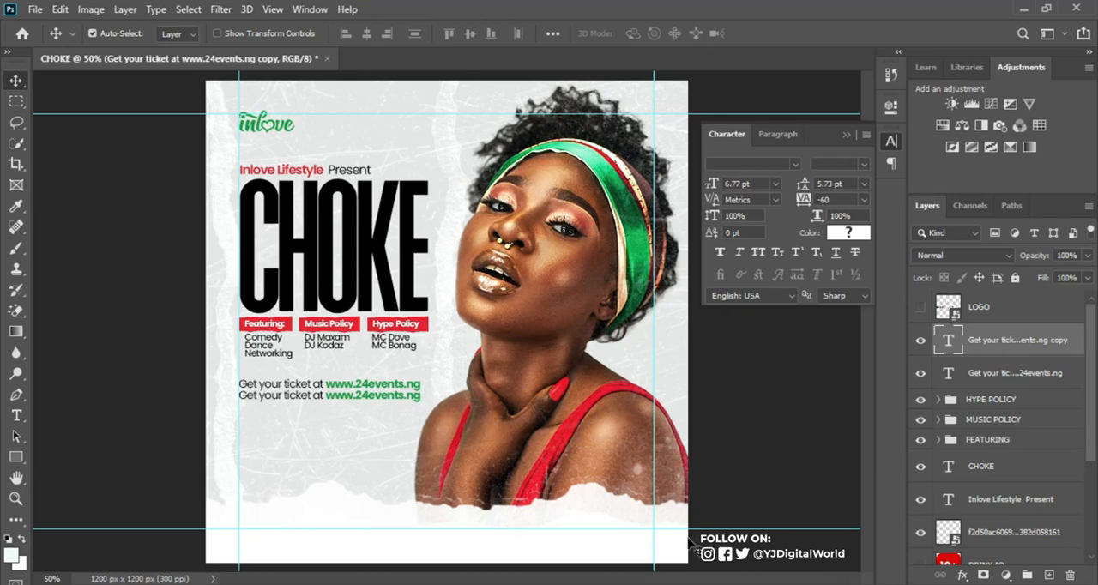
Step: Replace the duplicated line's text with "Red Carpet: 6PM, Main Event: 8PM" copied from the Notepad text
key("alt+Tab")
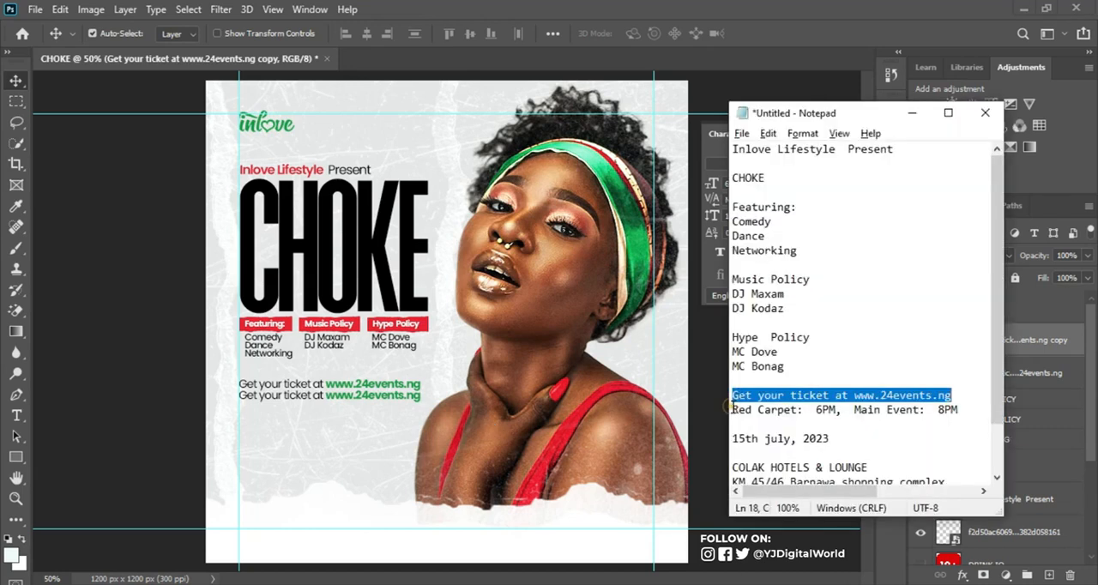
left_click(971, 402)
left_click_drag(971, 403, 970, 415)
key("ctrl+c")
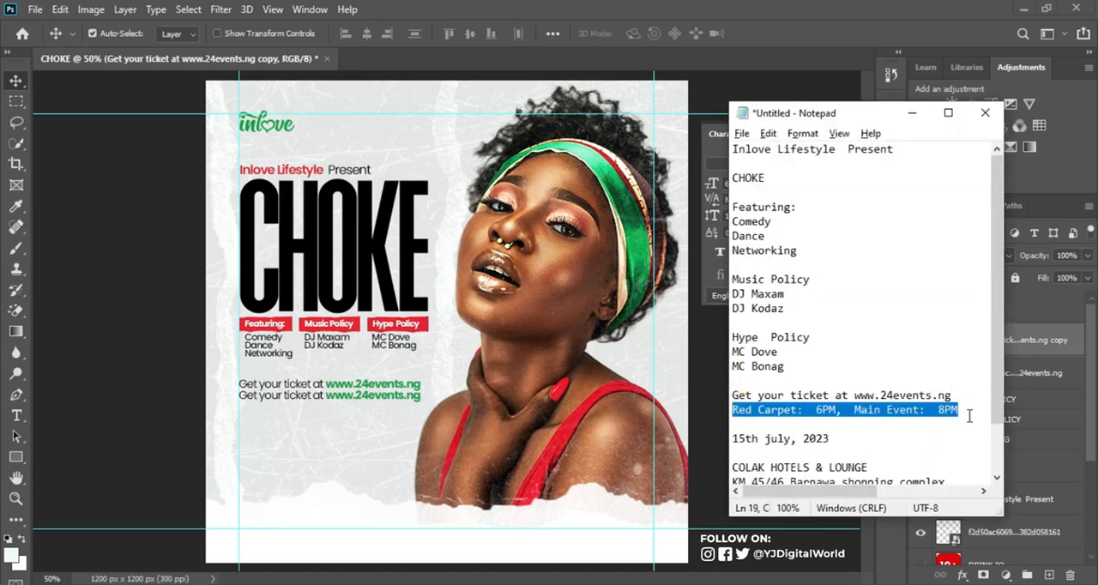
key("alt+Tab")
key("t")
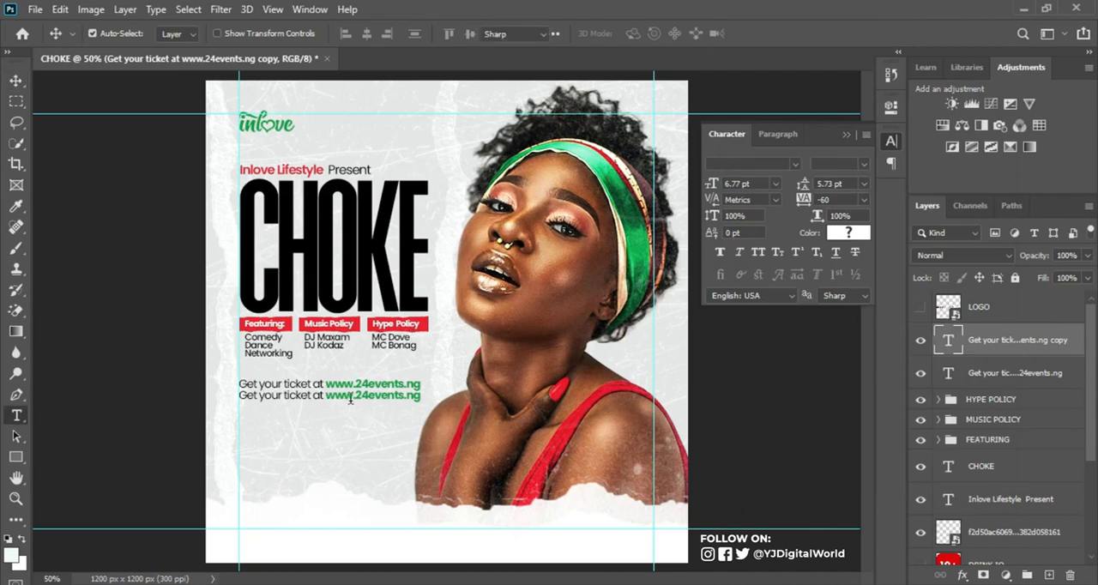
left_click(351, 393)
key("ctrl+a")
key("ctrl+v")
key("ctrl+Return")
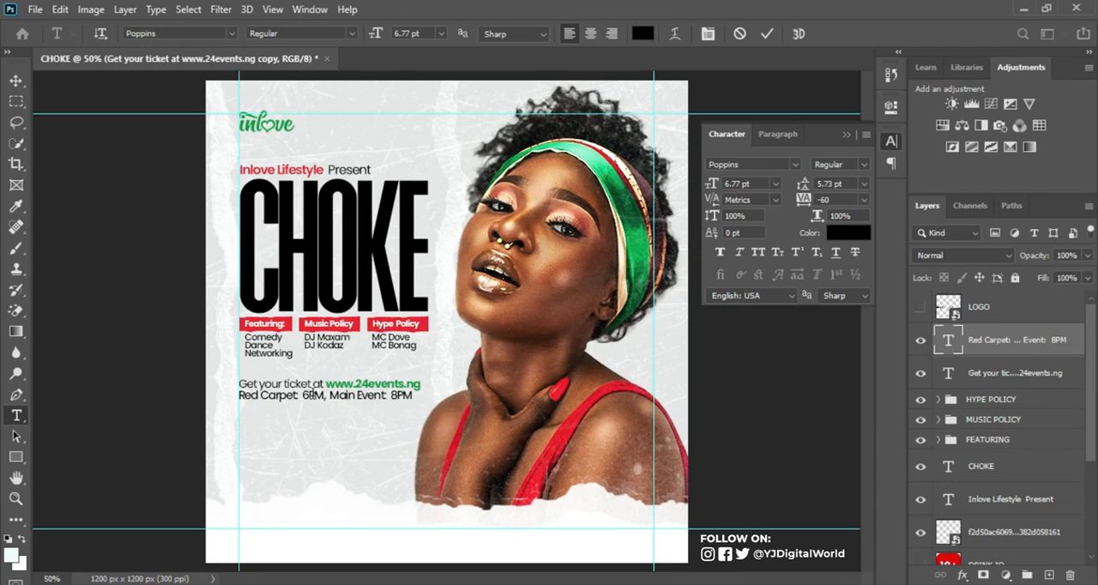
Step: Set the whole Red Carpet and Main Event line to Poppins Bold
left_click(863, 164)
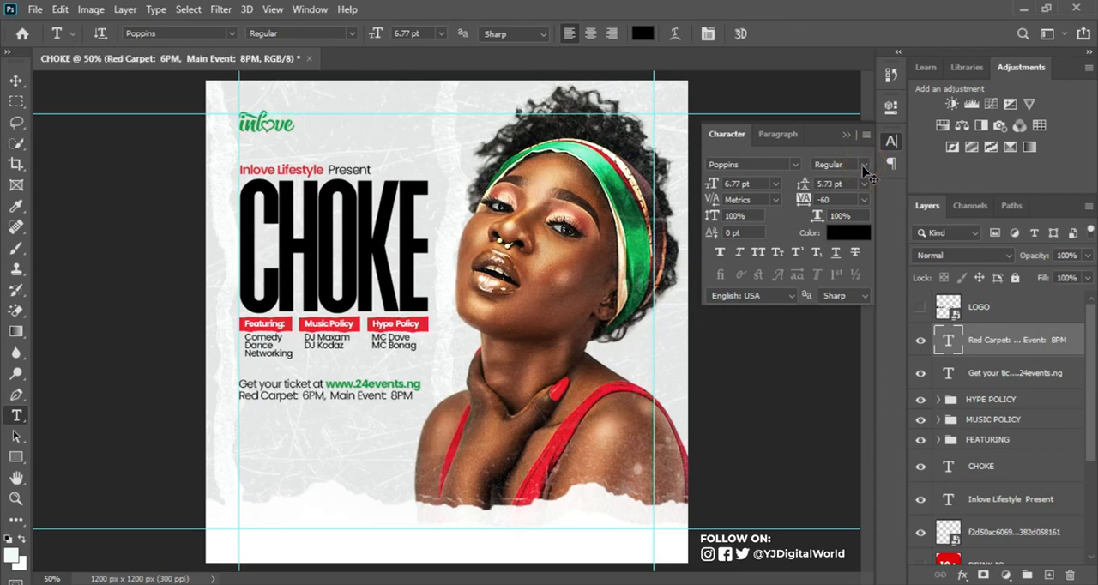
left_click(866, 167)
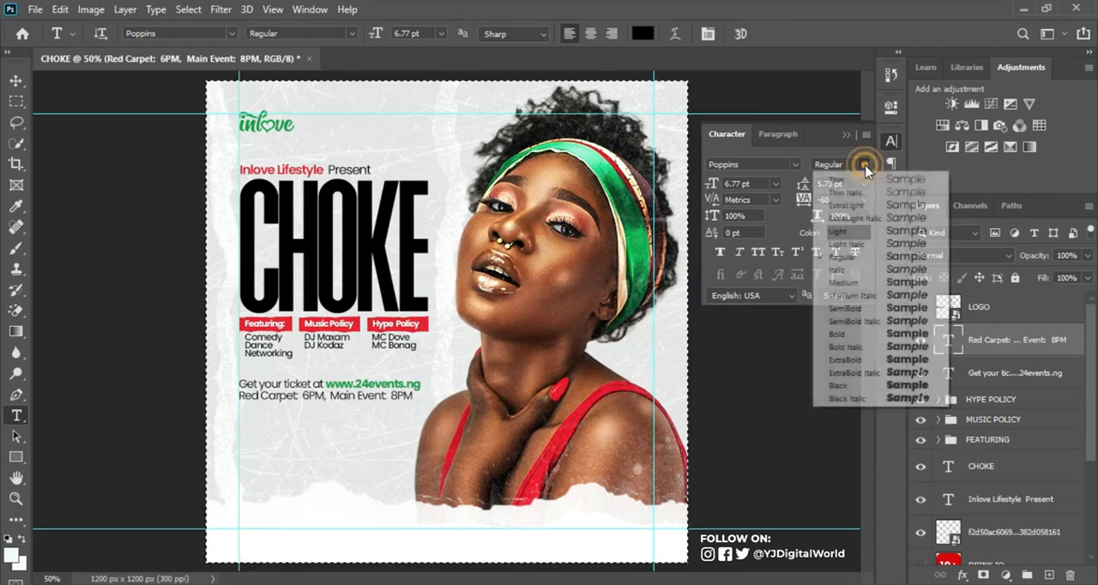
left_click(845, 334)
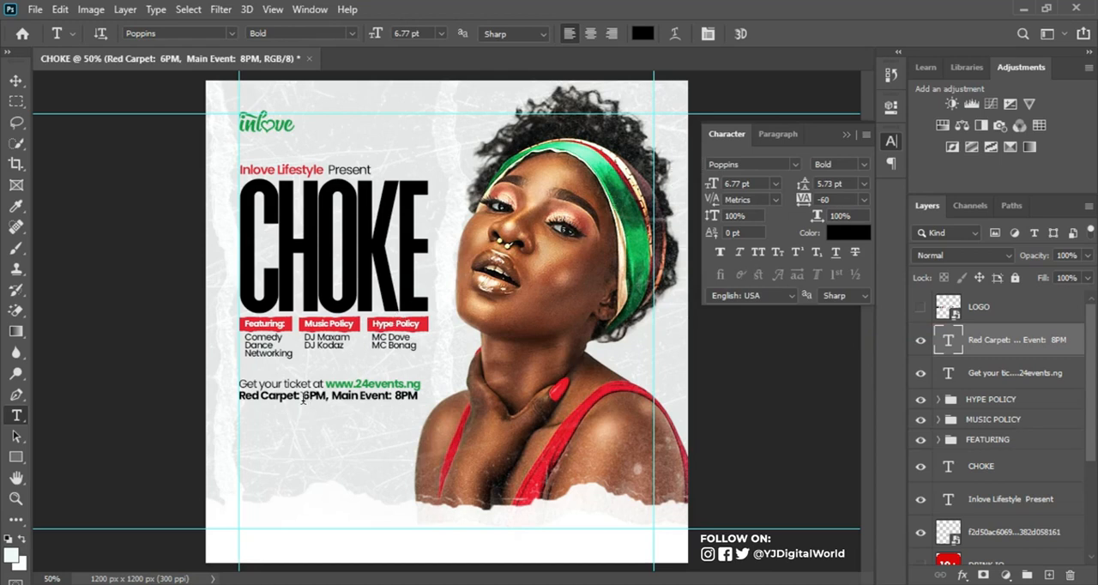
Step: Colour the words "Red Carpet:" with the red of the heading strips, e52431
left_click_drag(302, 396, 241, 396)
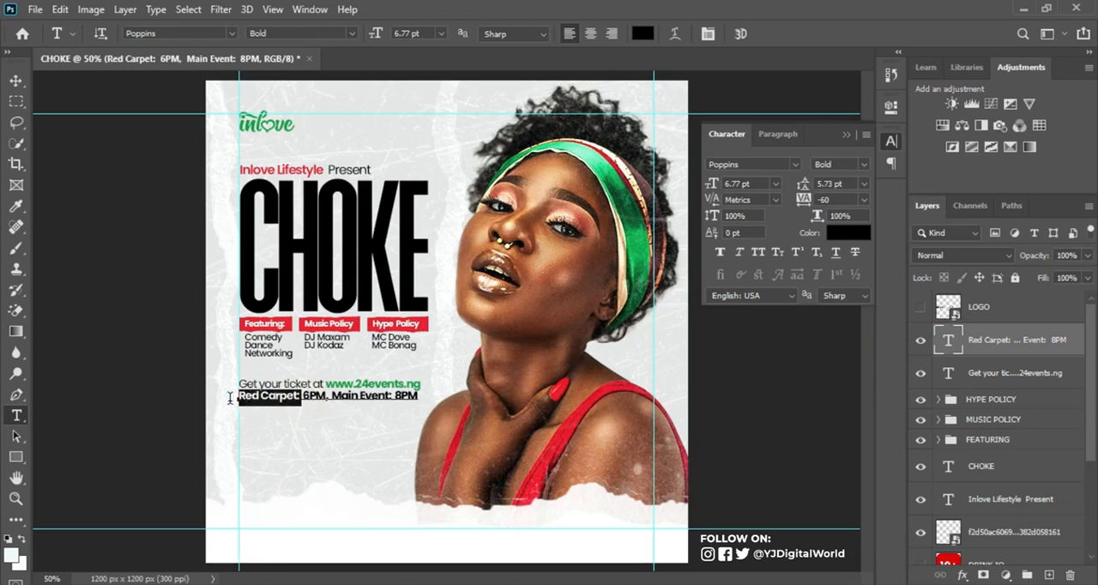
left_click(847, 233)
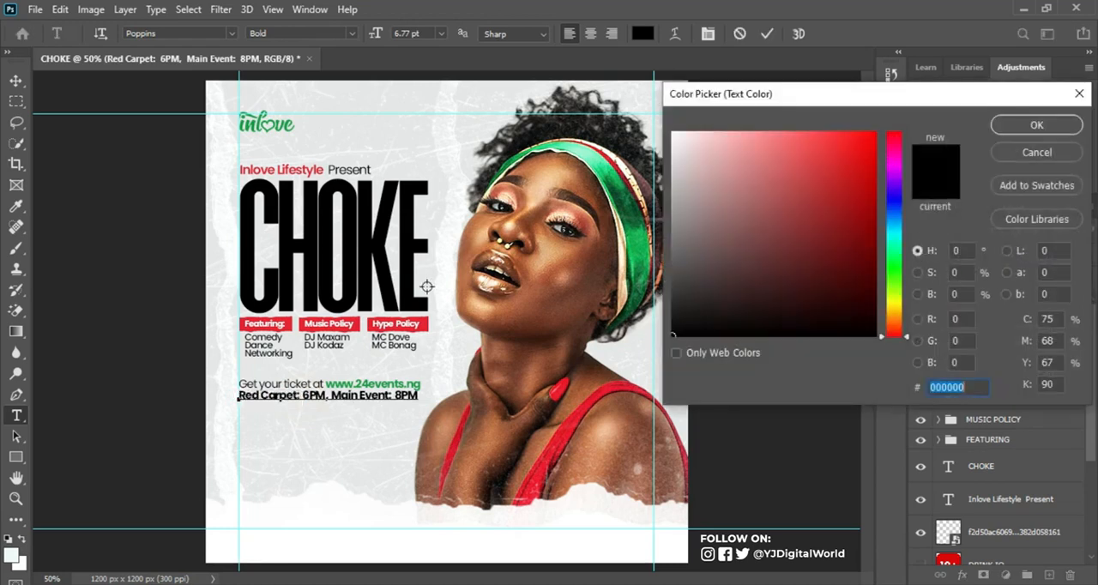
left_click(423, 324)
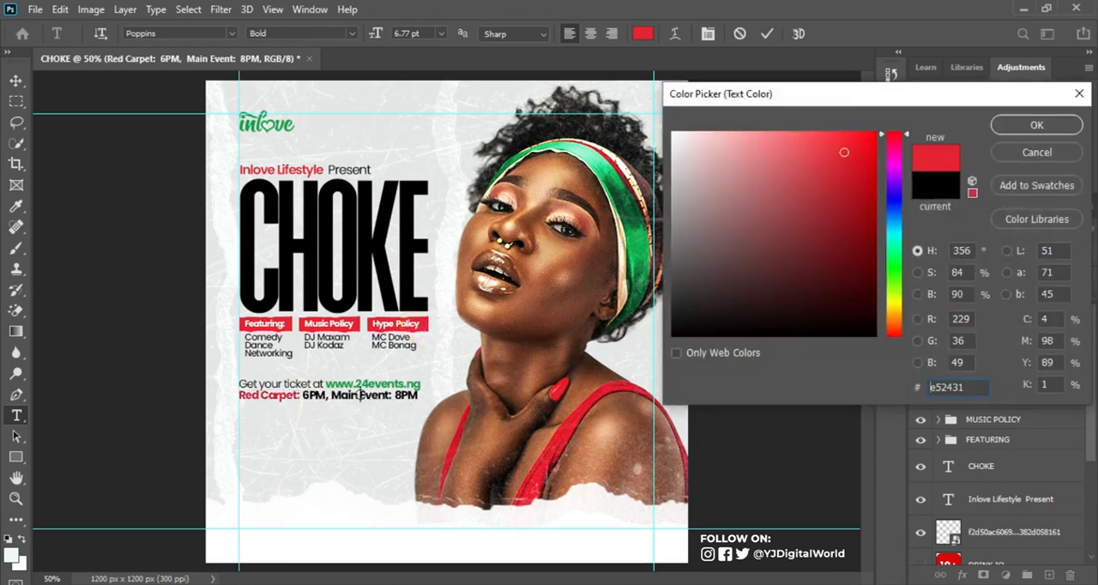
left_click(1036, 124)
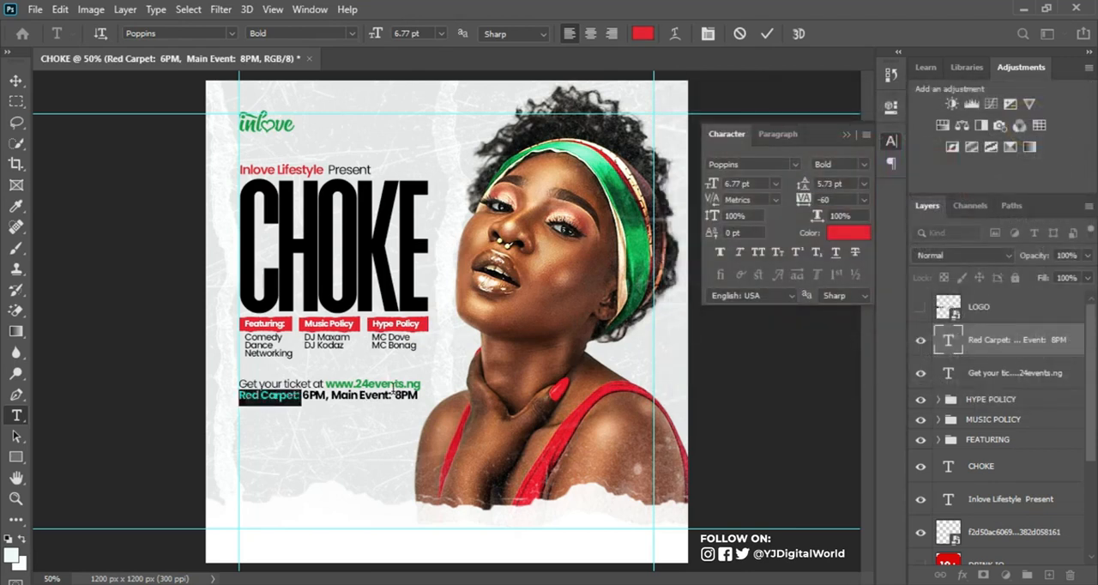
Step: Colour the words "Main Event:" with the red of the heading strips, e52431, and commit the text edit
left_click_drag(331, 395, 378, 394)
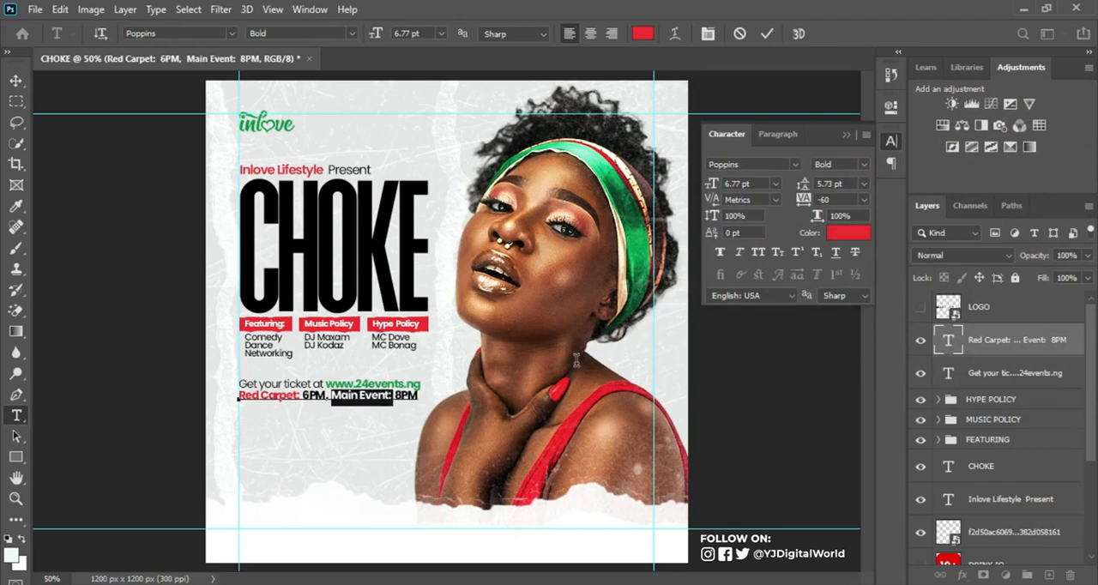
left_click(848, 232)
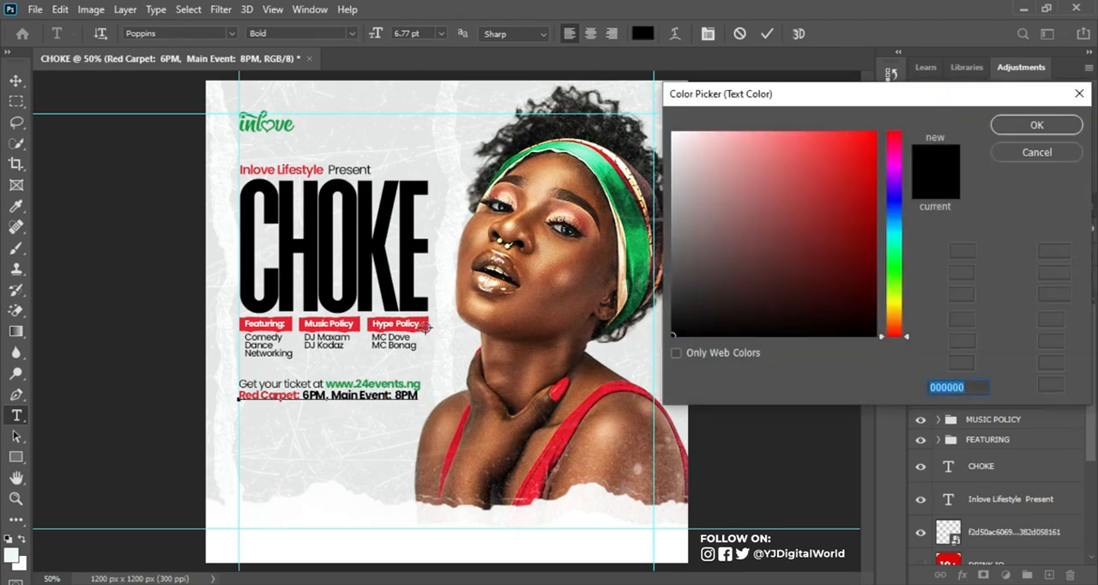
left_click(423, 325)
left_click(1037, 125)
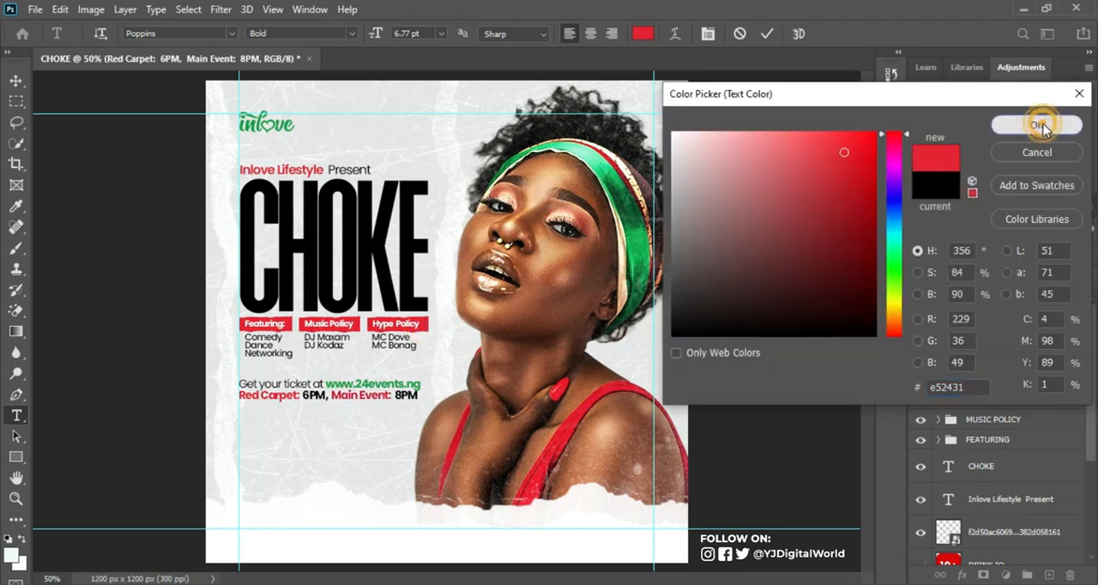
left_click(766, 34)
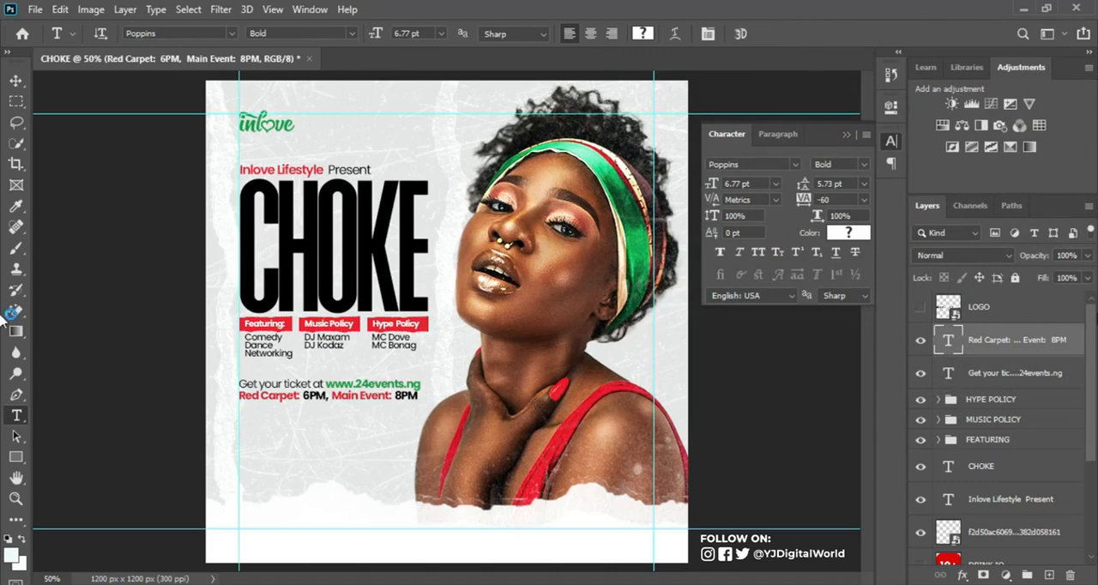
Step: Group the ticket line and the Red Carpet line as TICKET and nudge the group slightly up
left_click(1031, 375, "shift")
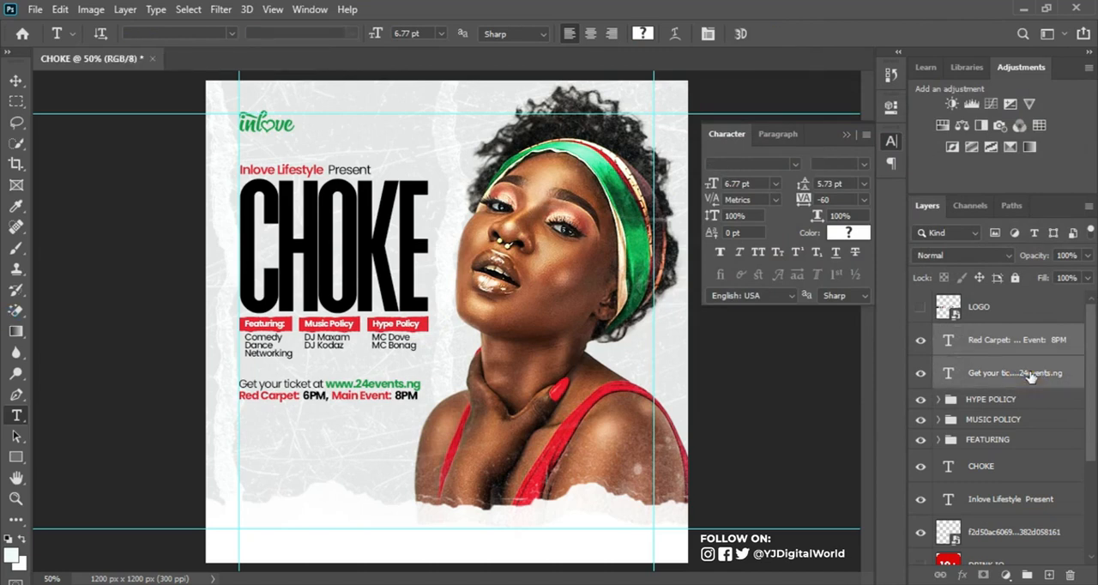
key("ctrl+g")
double_click(982, 334)
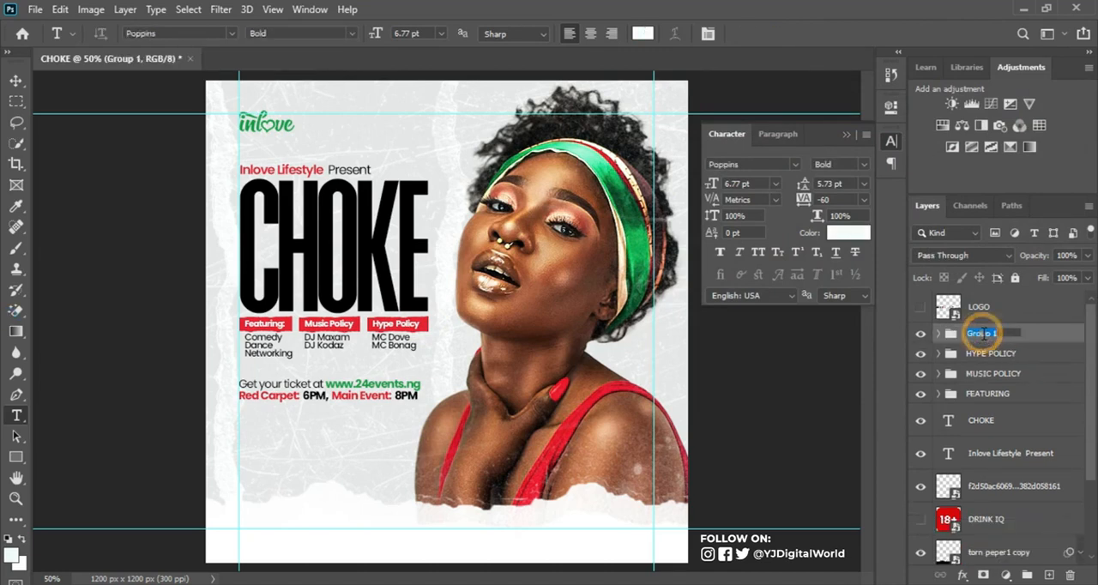
type("TICKET")
key("Return")
key("v")
key("shift+Up")
Step: Duplicate the CHOKE title below the ticket lines and scale the copy down to a small line
left_click_drag(332, 247, 333, 467)
key("ctrl+t")
left_click_drag(293, 528, 293, 530)
left_click_drag(427, 374, 318, 488)
key("Return")
Step: Replace the small title copy's text with "15th july, 2023" and colour it green
double_click(949, 421)
type("15th july, 2023")
left_click(848, 232)
Step: Adjust the date's tracking, capitalise the J in July, and move the date layer above the TICKET group
key("ctrl+t")
left_click_drag(803, 200, 811, 202)
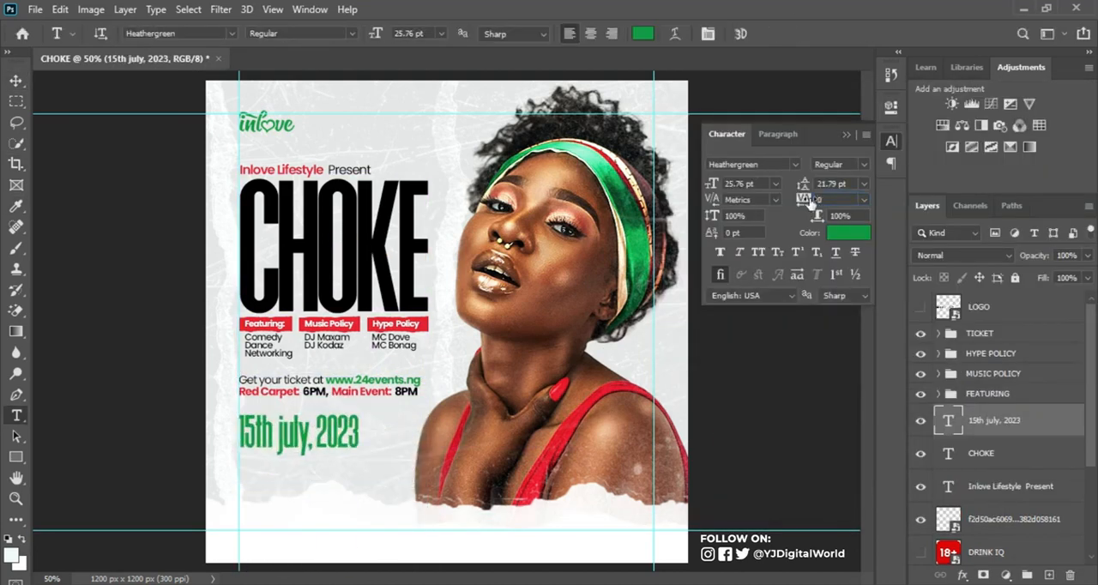
type("J")
left_click_drag(1021, 420, 1024, 321)
Step: Nudge everything from the Inlove Lifestyle line through the TICKET group up together on the flyer
left_click(987, 366)
left_click(1007, 488, "shift")
key("shift+Up")
key("shift+Up")
key("shift+Up")
Step: Scale the "15th July, 2023" line down slightly and nudge it up closer to the ticket lines
left_click(995, 340)
key("ctrl+t")
left_click_drag(358, 457, 342, 450)
key("Return")
key("shift+Up")
key("shift+Up")
left_click_drag(803, 200, 808, 200)
key("ctrl+z")
left_click(847, 135)
Step: Duplicate the ticket line below the date, place its layer above TICKET, and change its text to "COLAK HOTELS & LOUNGE"
key("t")
left_click_drag(373, 368, 373, 451)
left_click_drag(1012, 424, 1012, 357)
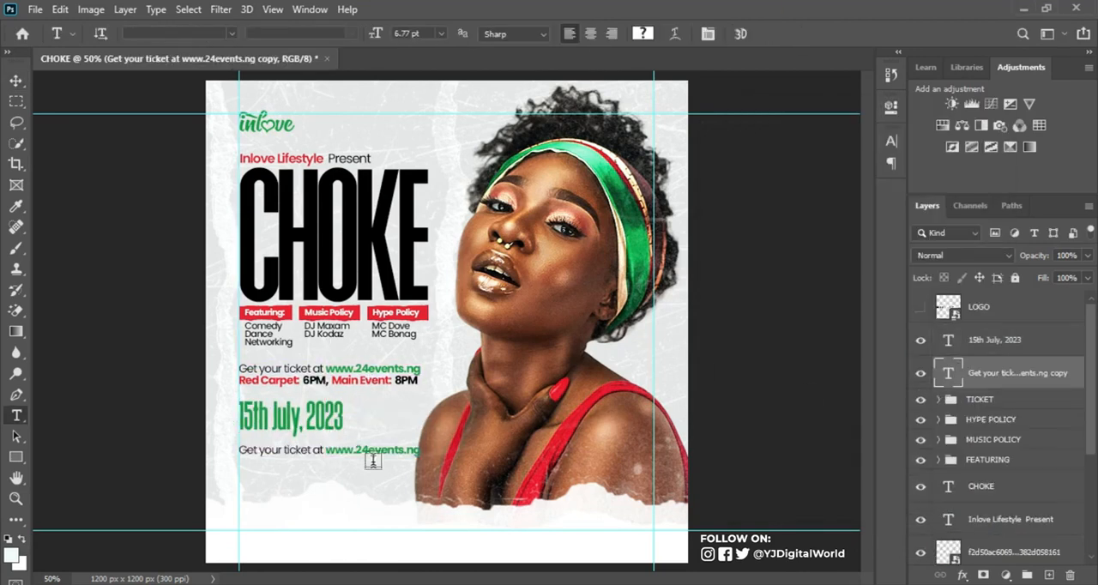
type("COLAK HOTELS & LOUNGE")
Step: Set the COLAK HOTELS & LOUNGE line to Poppins Bold and colour it the heading-strip red
left_click(892, 141)
left_click(899, 164)
left_click(857, 361)
left_click(849, 232)
Step: Duplicate the venue name beneath itself as the venue's street address in two lines, black Poppins Regular at 5.8 pt
left_click_drag(317, 453, 317, 468)
type("KM 45/46 Barnawa shopping complex, Barnawa Kaduna.")
left_click(850, 233)
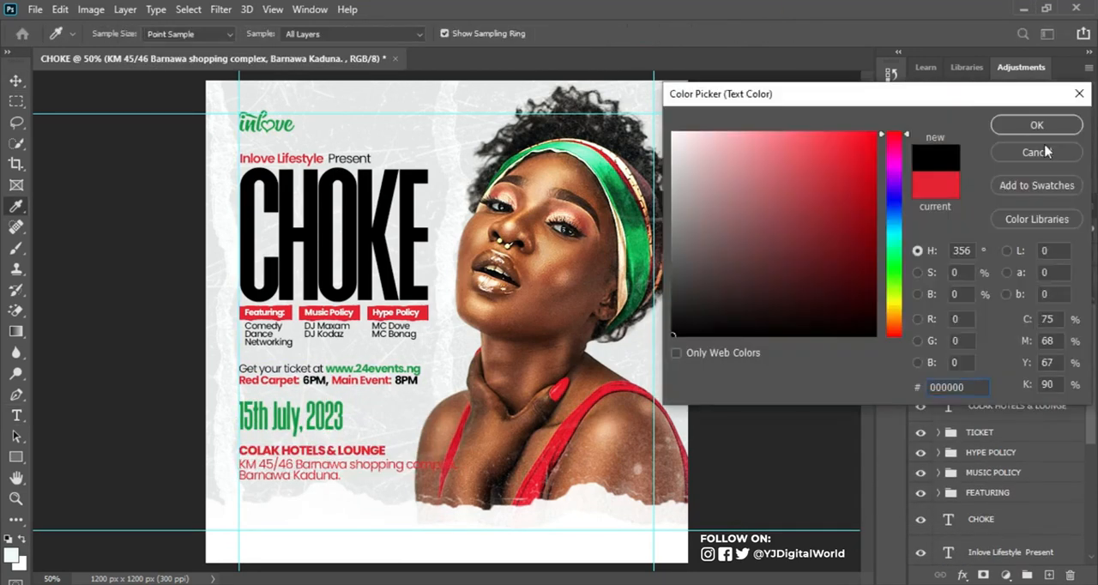
left_click(1036, 124)
key("ctrl+Return")
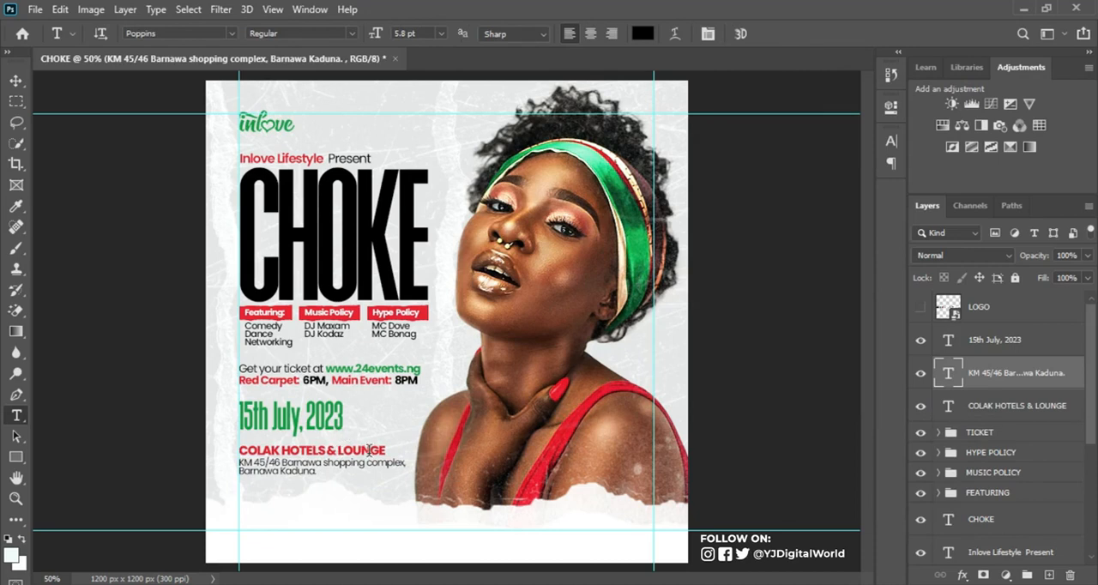
Step: Enlarge the COLAK HOTELS & LOUNGE line to about 114% and nudge it down close to the address
left_click(369, 450, "ctrl")
key("ctrl+t")
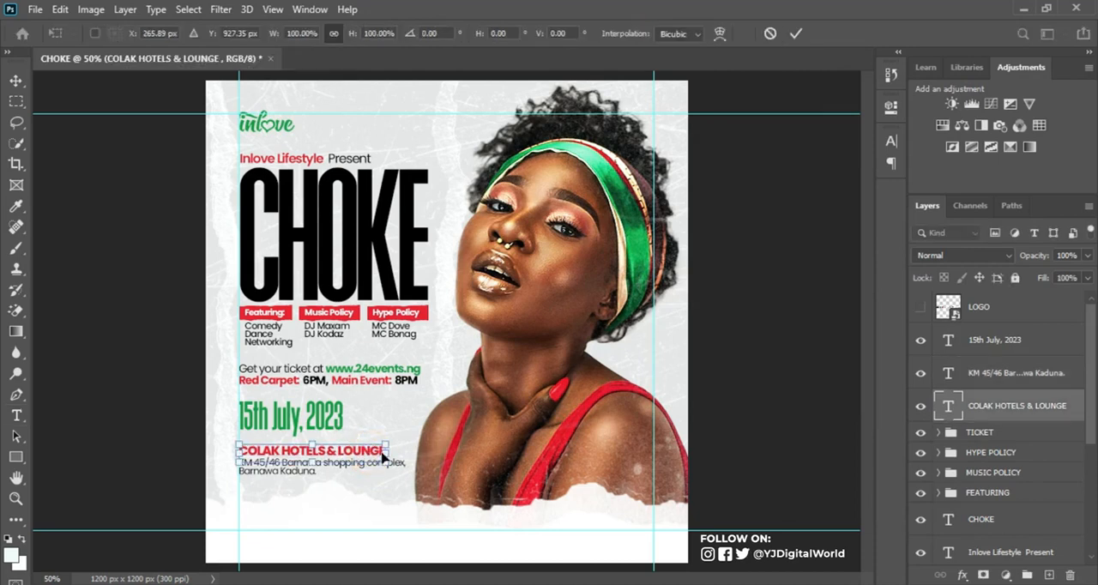
left_click_drag(387, 444, 410, 439)
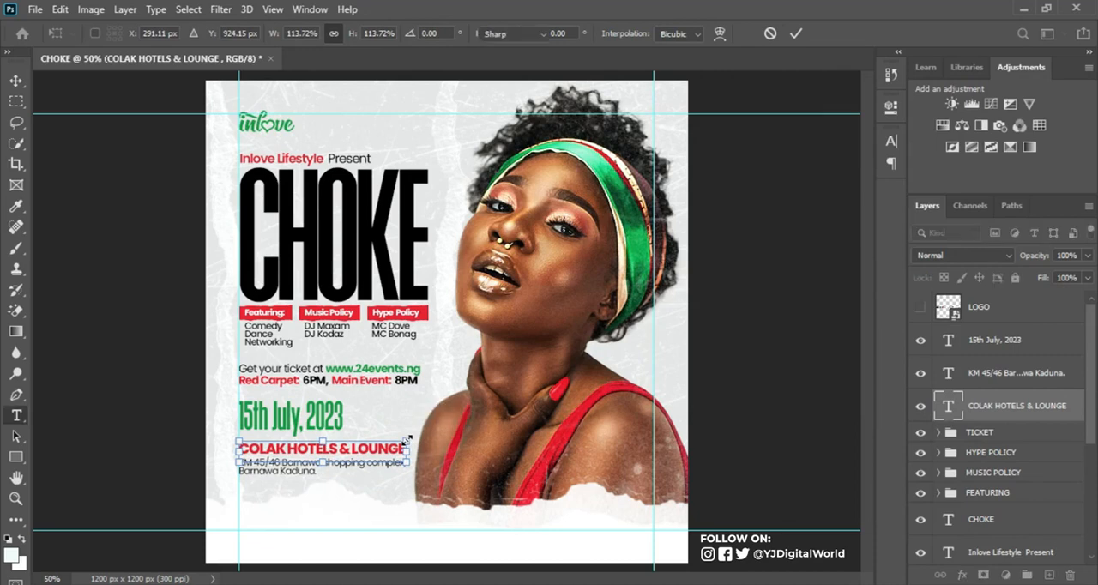
key("Return")
key("v")
key("Down")
key("Down")
key("Down")
key("Down")
key("Down")
key("Down")
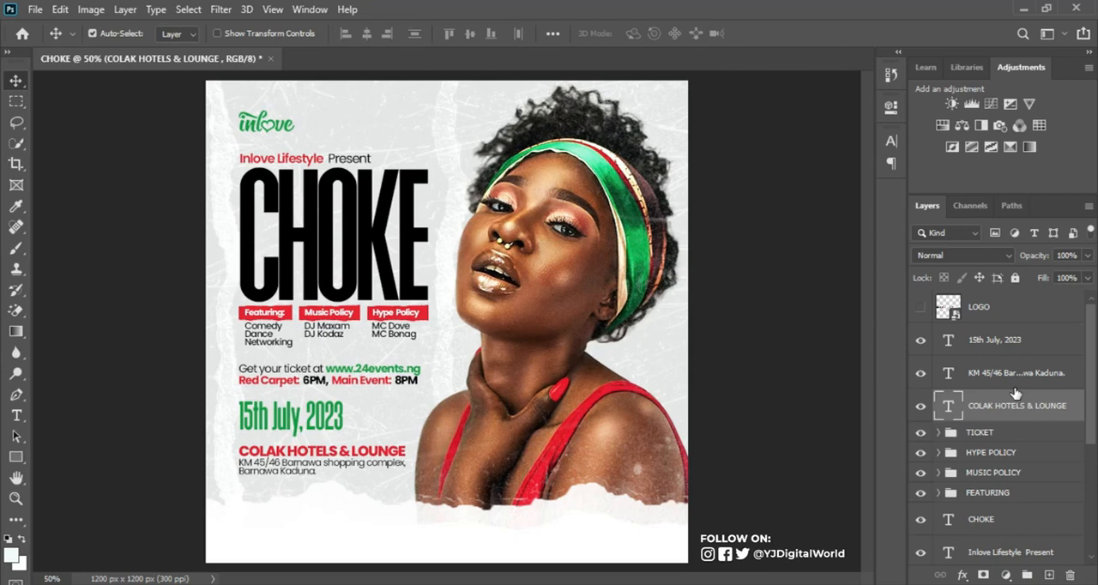
key("ctrl+semicolon")
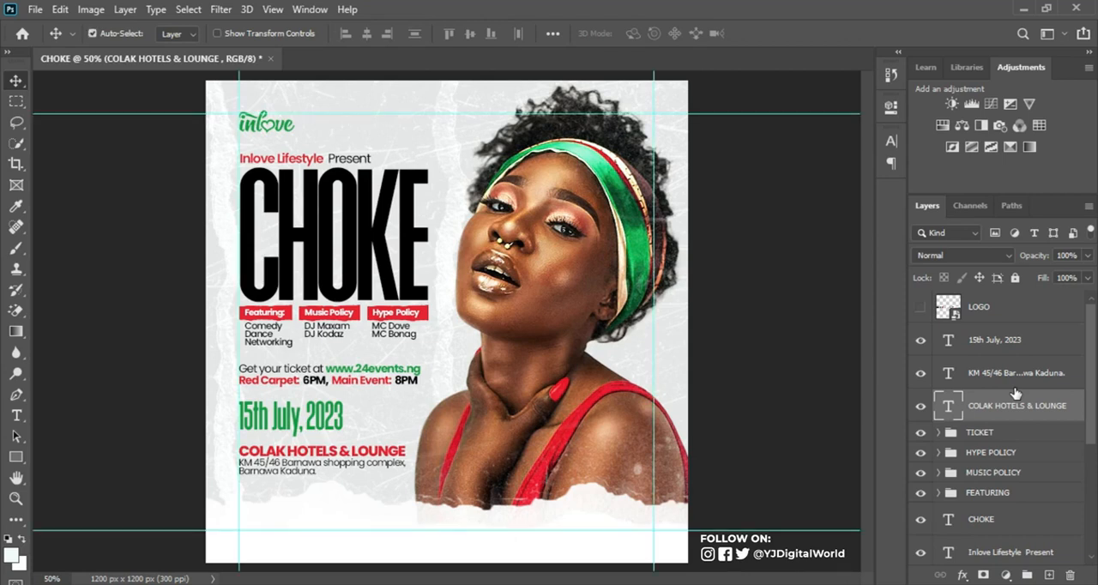
key("ctrl+semicolon")
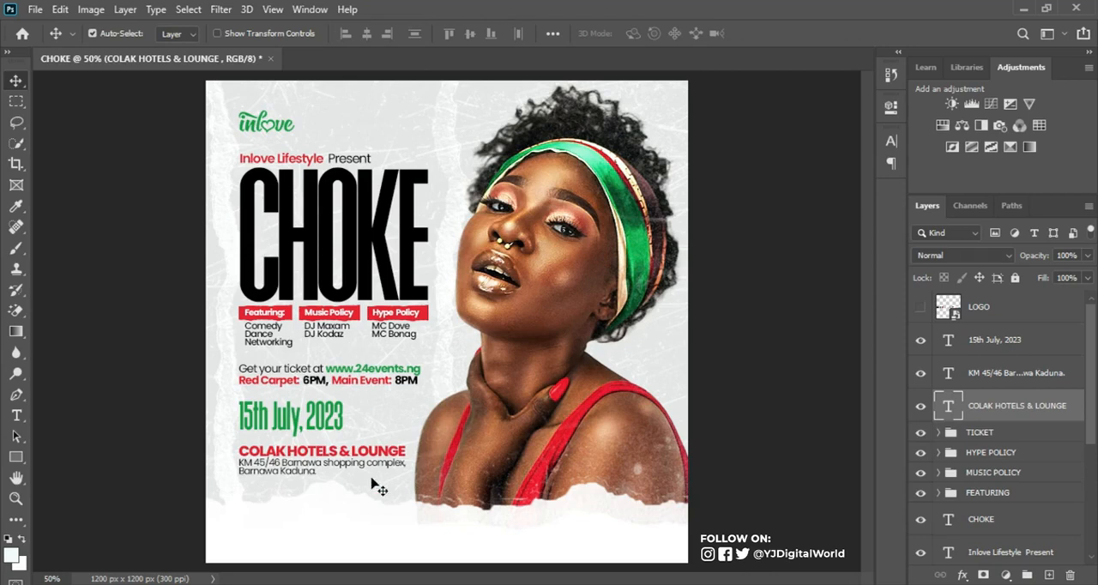
Step: With the guides shown, duplicate the venue address below itself and replace its text with "For table booking and Reservation:" and the contact phone numbers
key("t")
key("ctrl+semicolon")
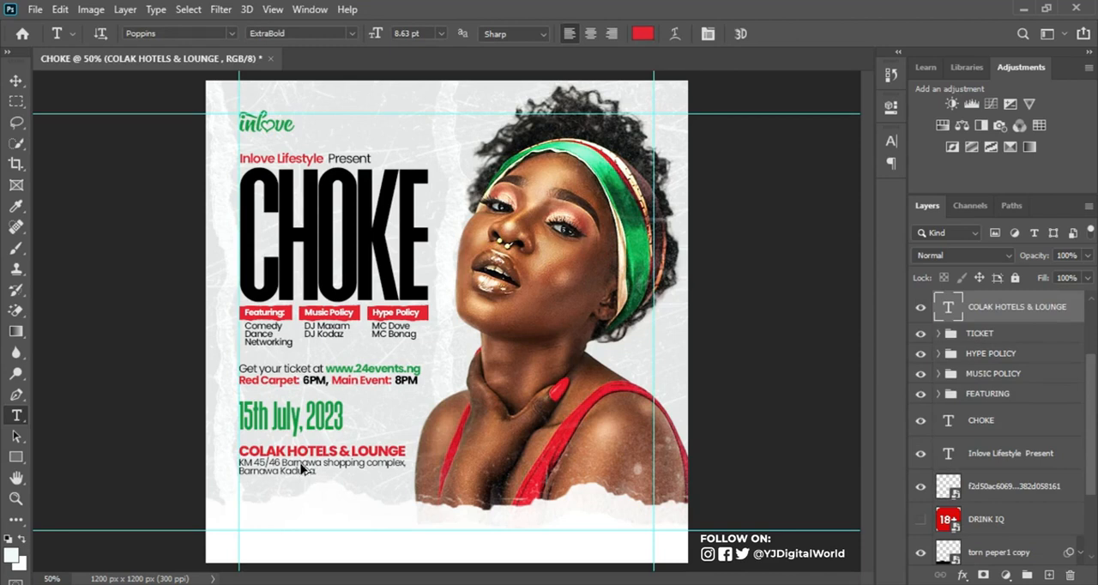
left_click_drag(301, 468, 300, 501)
left_click(291, 497)
key("ctrl+a")
key("ctrl+v")
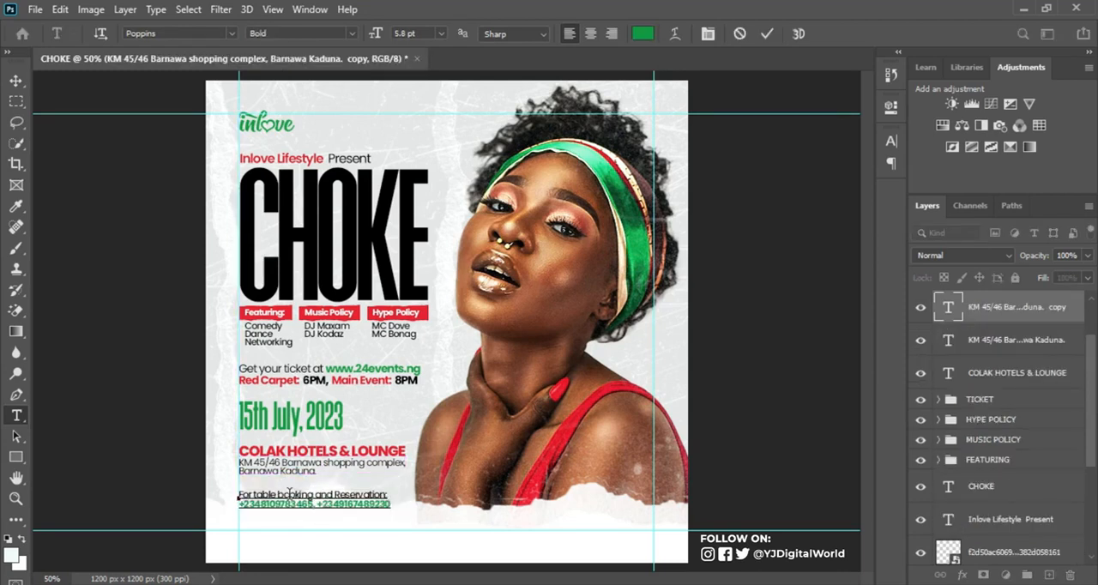
key("ctrl+Return")
Step: Nudge the table-booking text down to widen its gap below the address, and enlarge it slightly
key("v")
key("Up")
key("Up")
key("Up")
key("Up")
key("Up")
key("Up")
key("Up")
key("Up")
key("Up")
key("Up")
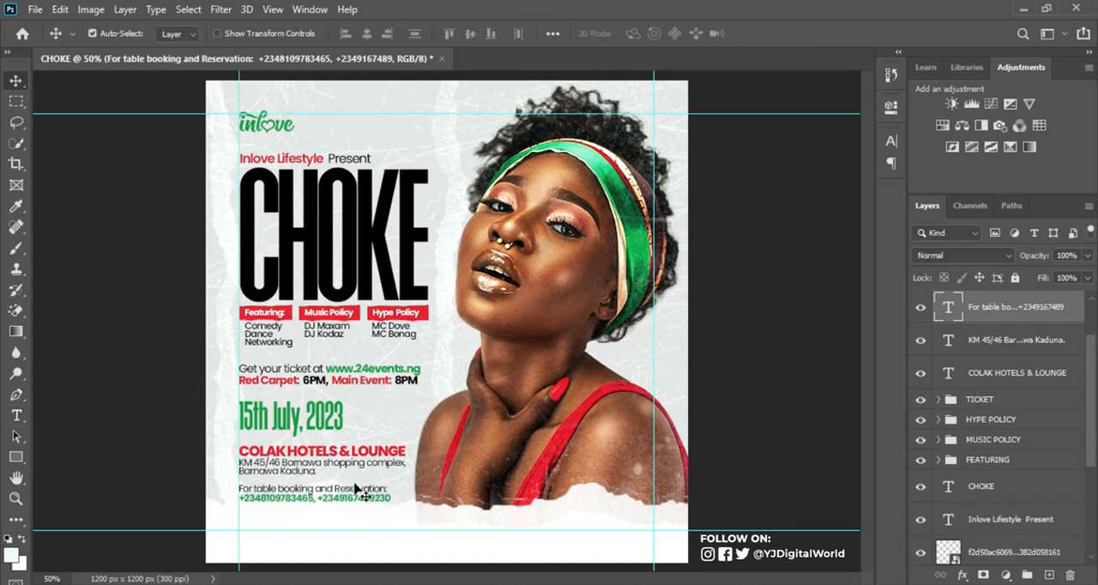
key("Down")
key("Down")
key("Down")
key("Down")
key("Down")
key("Down")
key("Down")
key("Down")
key("Down")
key("Down")
key("Down")
key("Down")
key("Down")
key("Down")
key("Down")
key("Down")
key("Down")
key("Down")
key("Down")
key("Down")
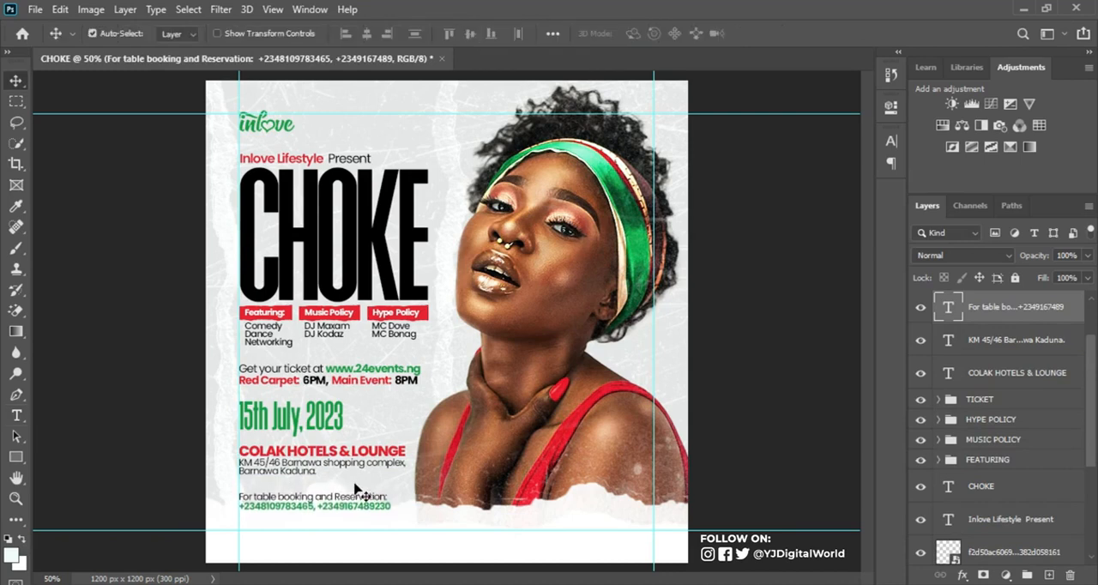
key("ctrl+t")
mouse_move(392, 492)
left_mouse_down()
mouse_move(404, 487)
mouse_move(403, 496)
left_mouse_up()
key("Return")
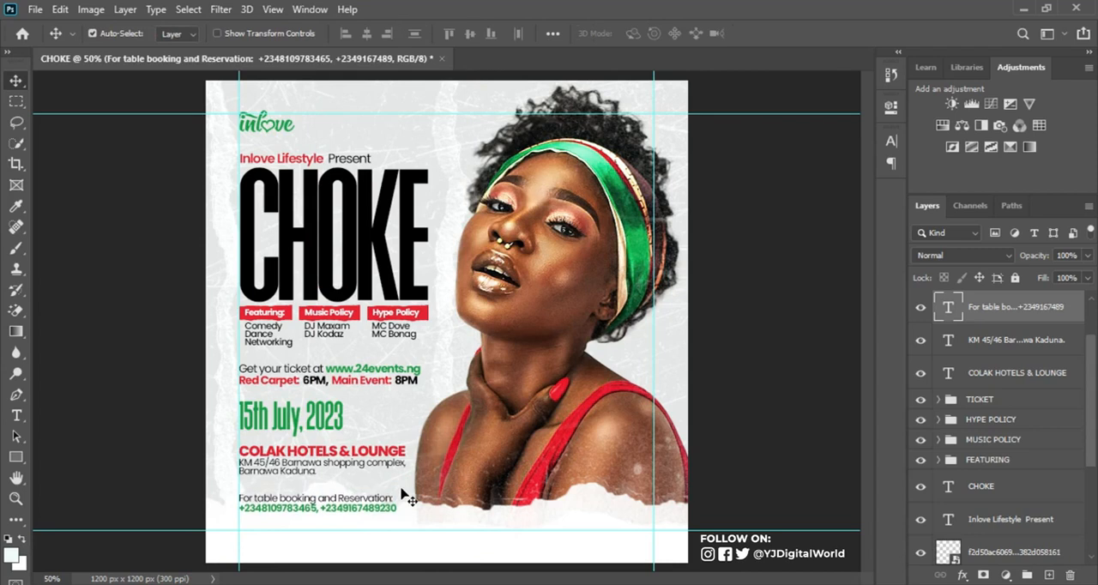
Step: Move the DRINK IQ layer up directly below LOGO in the layer stack and make it visible
scroll(1082, 405, "up", 2)
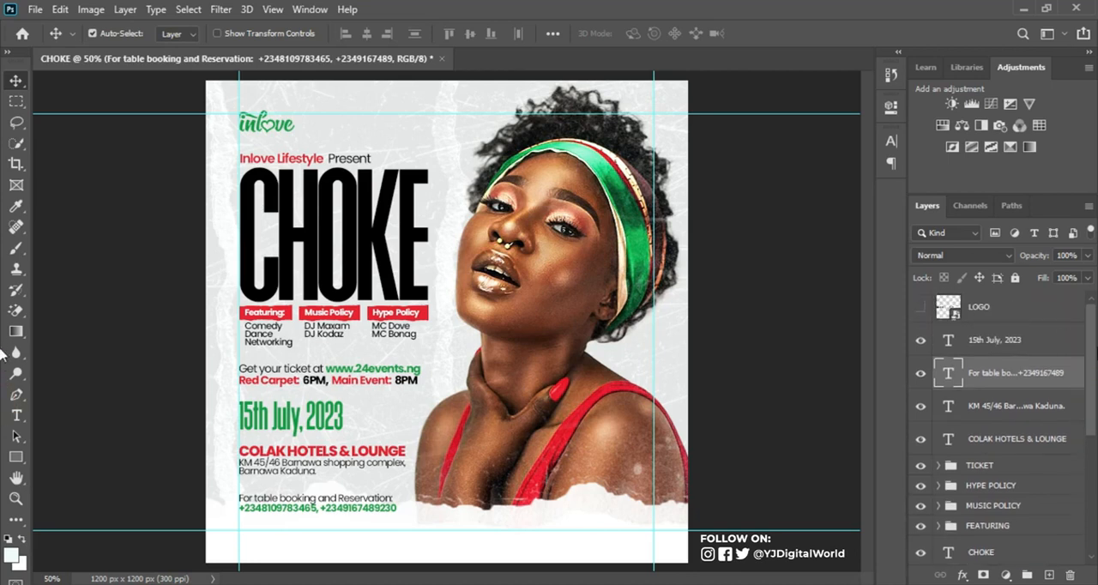
scroll(1088, 336, "down", 5)
left_click_drag(1042, 495, 936, 324)
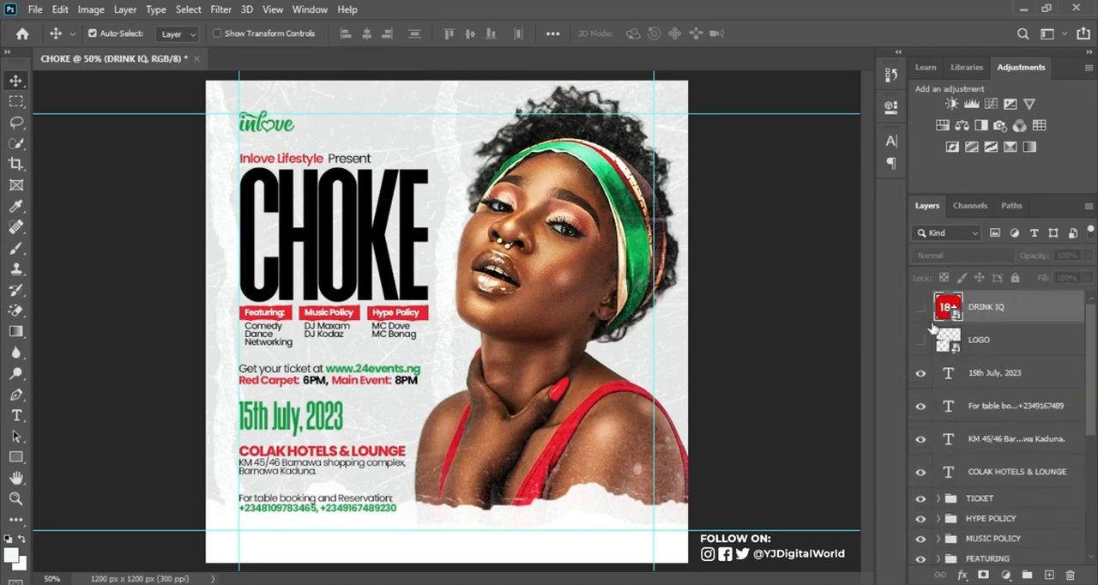
left_click_drag(1026, 315, 961, 347)
left_click(920, 341)
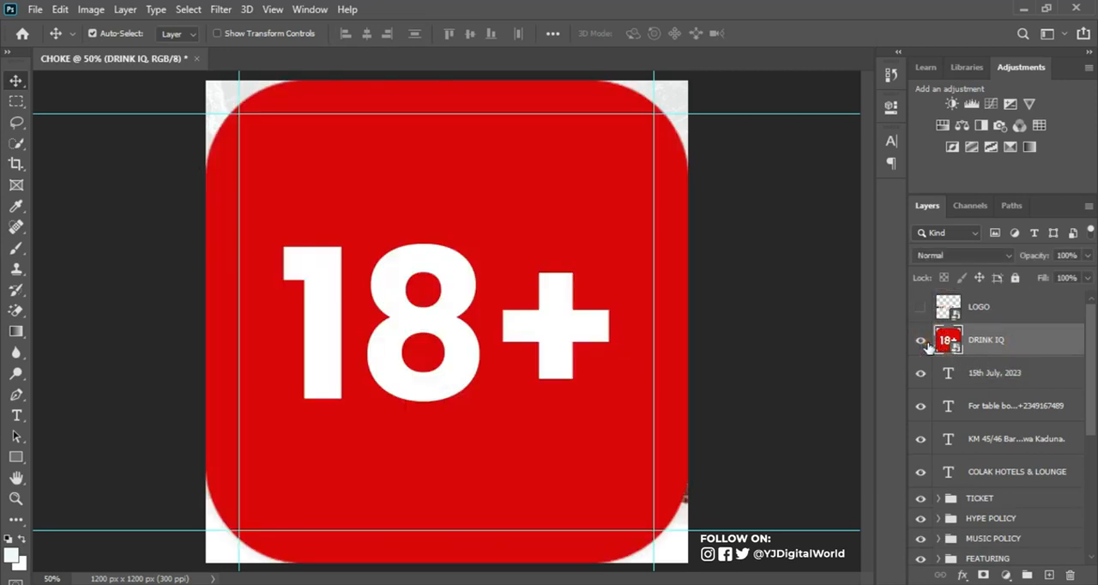
Step: Scale the 18+ badge down to about 4% and place it against the right guide, over the lower guide
key("ctrl+t")
left_click_drag(204, 79, 645, 522)
key("Return")
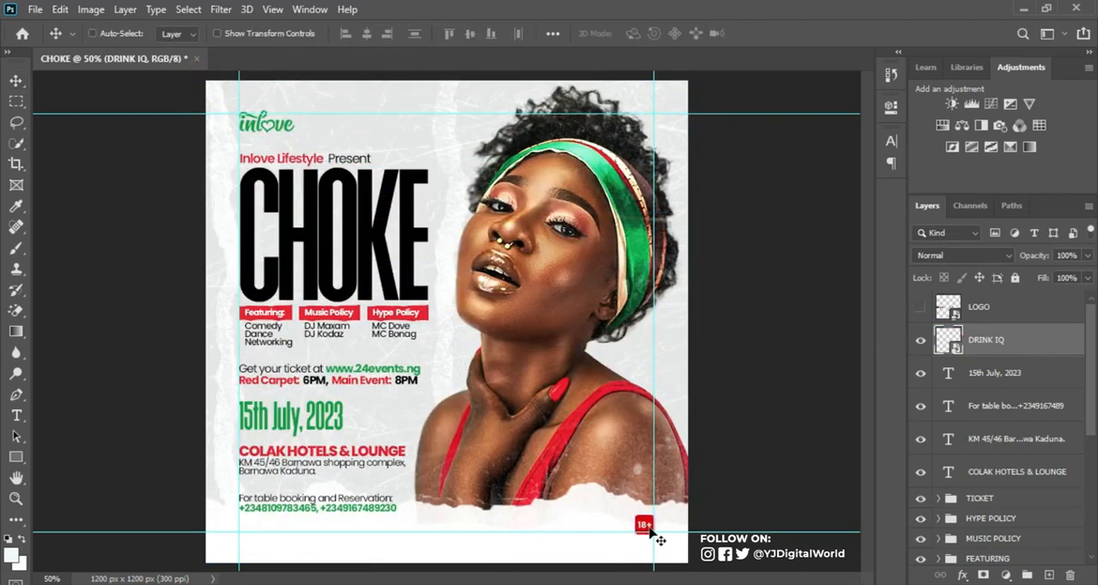
key("ctrl+t")
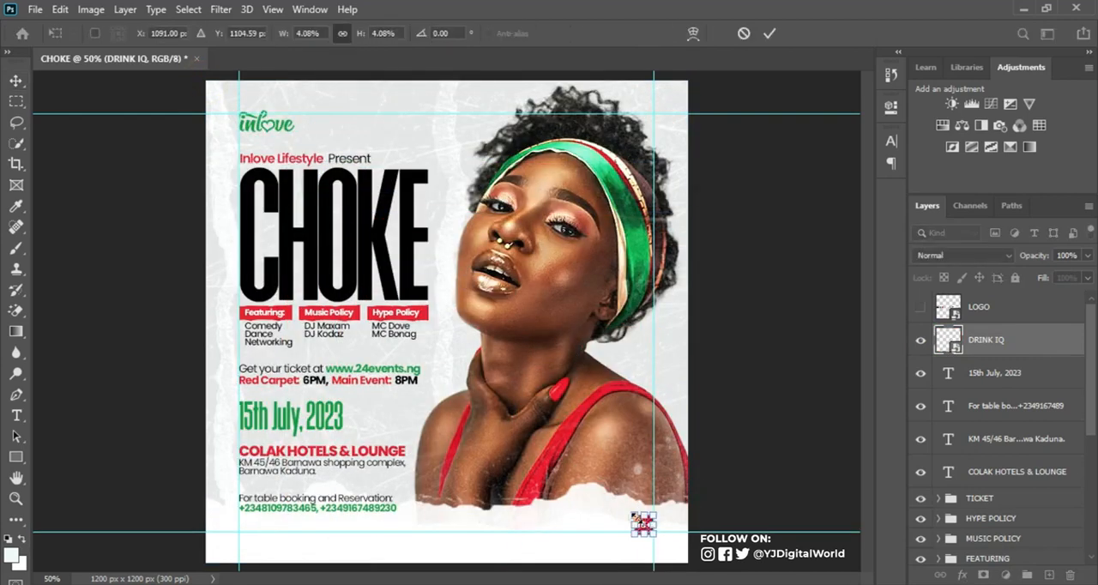
left_click_drag(642, 522, 646, 528)
key("Return")
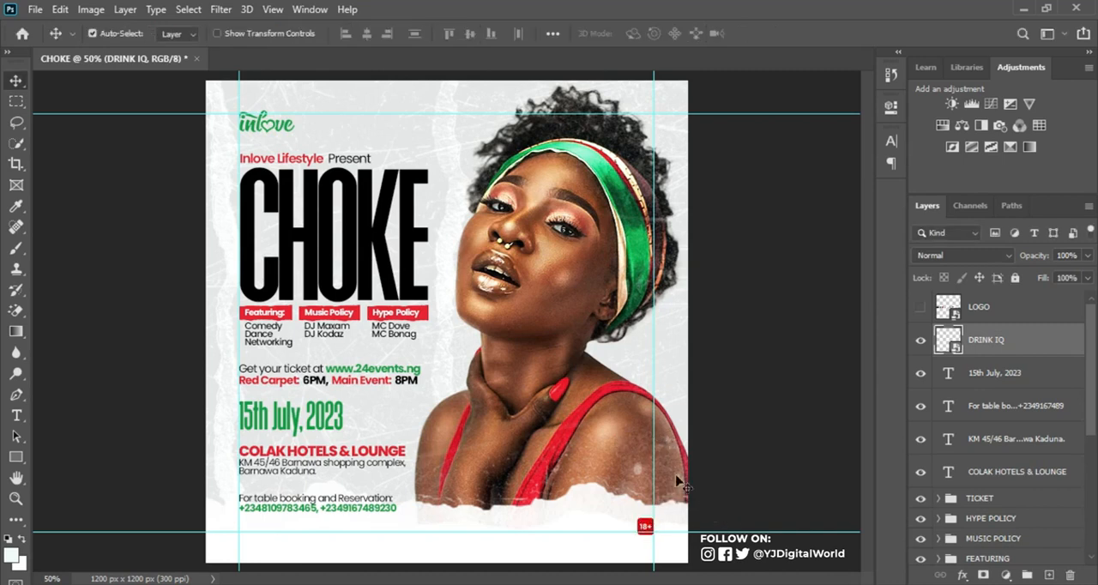
Step: Select the torn peper1 copy and torn peper1 layers together and nudge them down until the torn edge nearly reaches the 18+ badge
scroll(1096, 426, "down", 2)
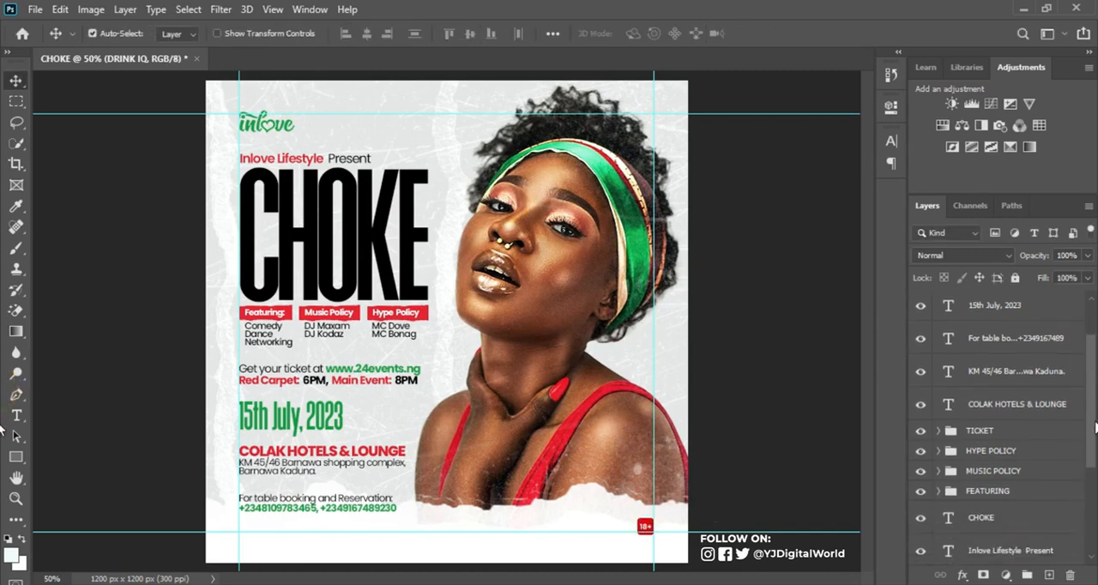
scroll(1095, 429, "down", 1)
scroll(1095, 433, "down", 3)
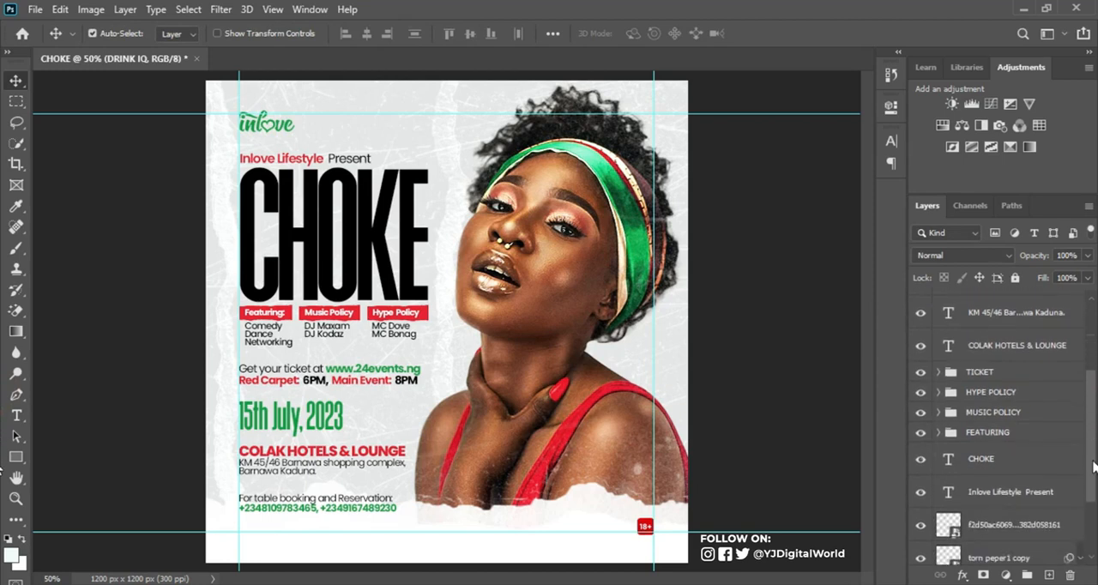
left_click(1013, 496)
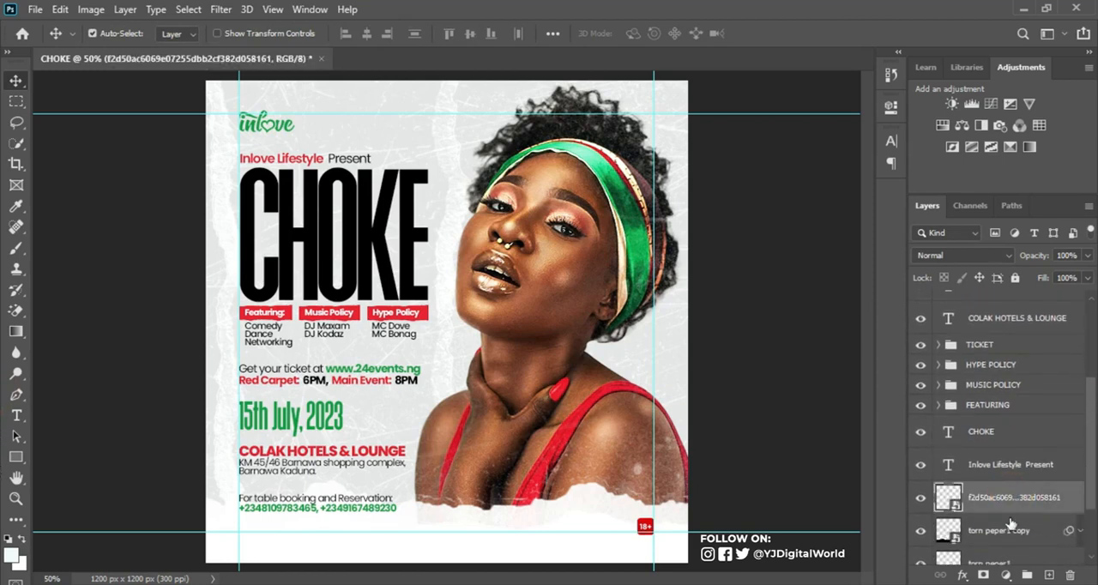
scroll(1095, 468, "down", 2)
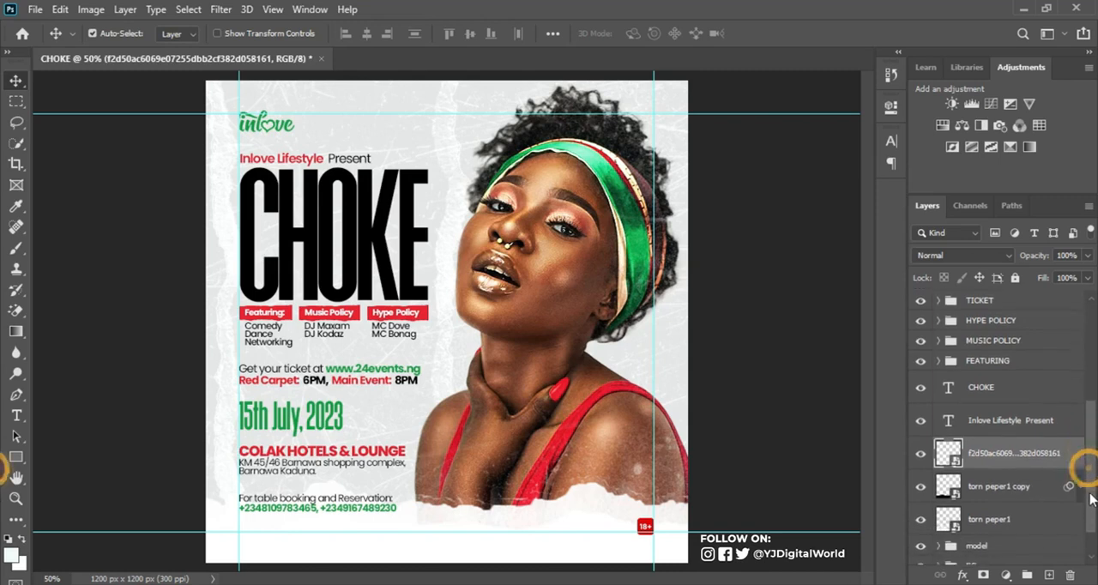
left_click(1003, 478)
left_click(1003, 512, "shift")
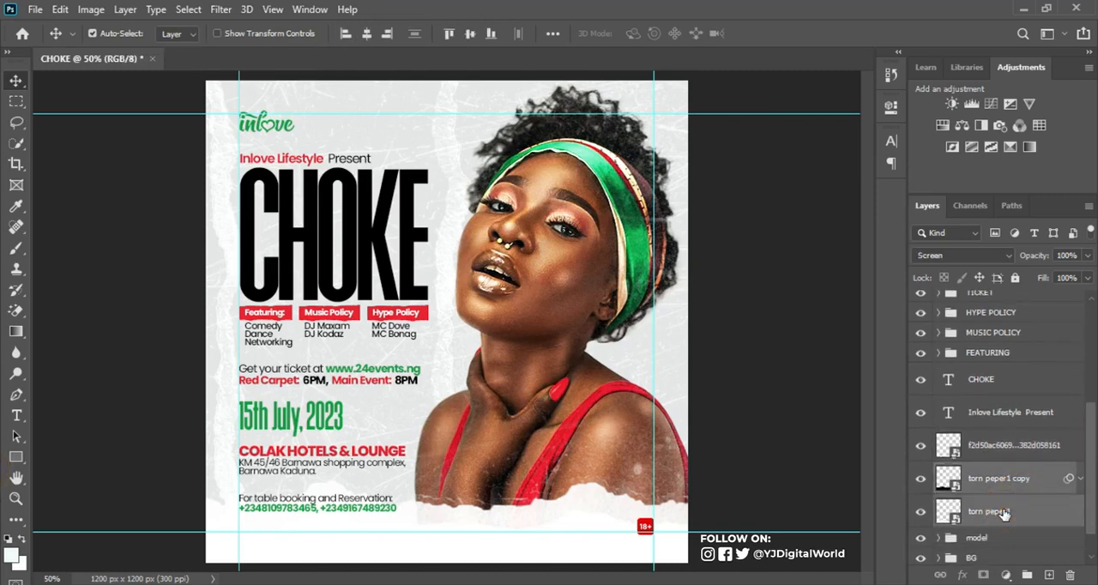
key("Down")
key("Down")
key("Down")
key("Down")
key("Down")
key("Down")
key("Down")
key("Down")
key("Down")
key("Down")
key("Down")
key("Down")
key("Down")
key("Down")
key("Down")
key("Down")
key("Down")
key("Down")
key("Down")
key("Down")
key("Down")
key("Down")
key("Down")
key("Down")
key("Down")
key("Down")
key("Down")
key("Down")
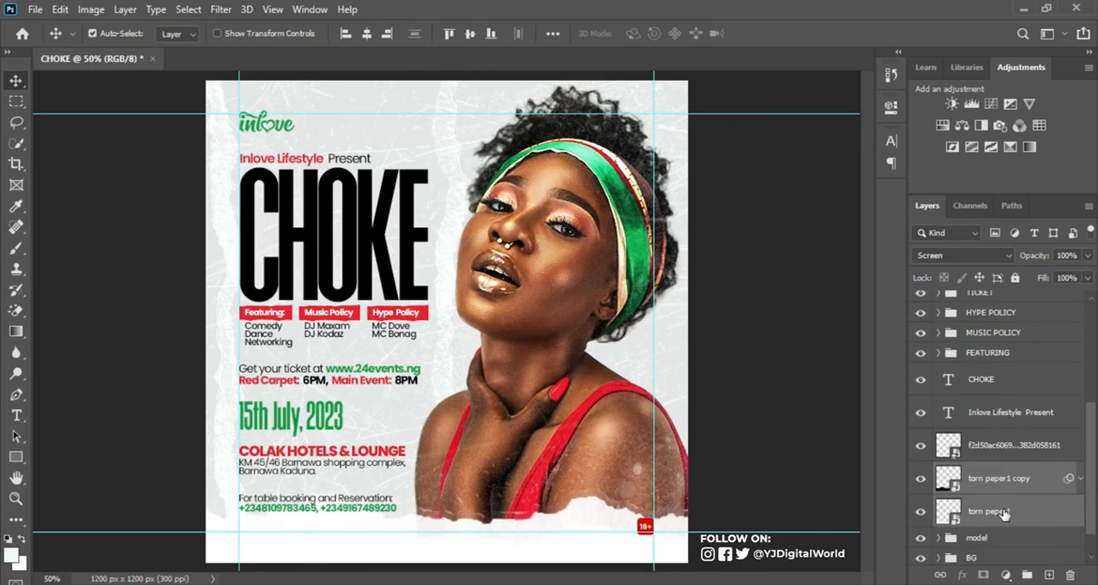
key("Down")
key("Down")
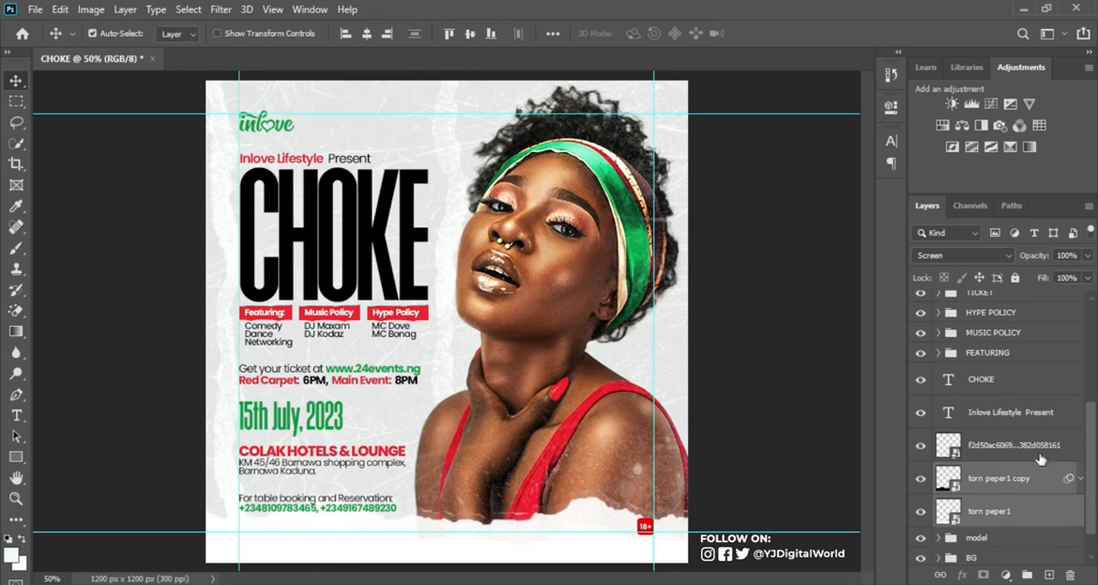
Step: Add the text "DRINK RESPONSIBLY" on a layer above DRINK IQ in white 12 pt Poppins Medium
left_click_drag(1091, 414, 1094, 318)
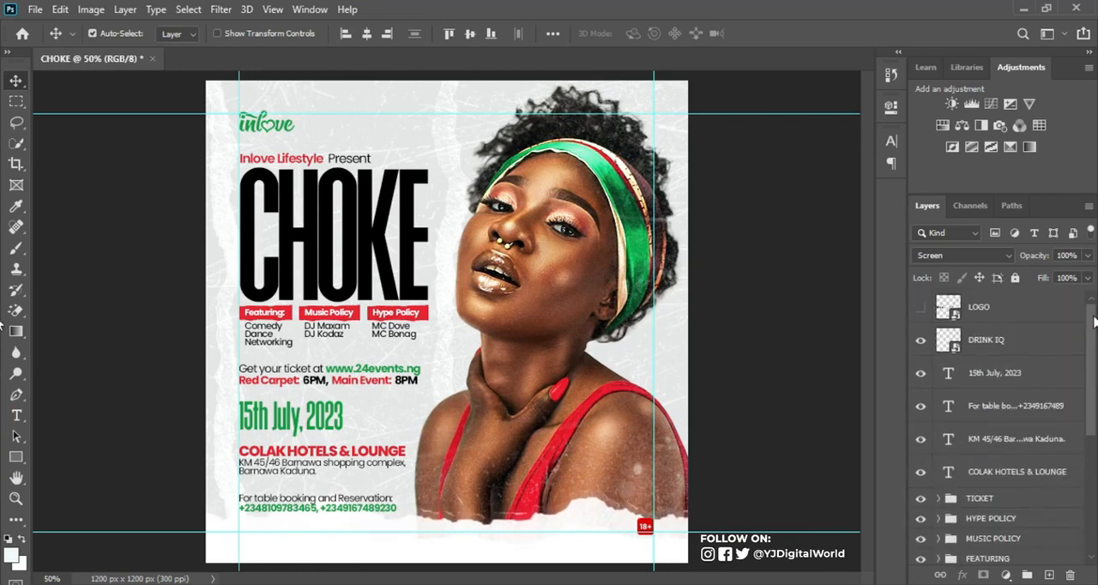
left_click(1021, 339)
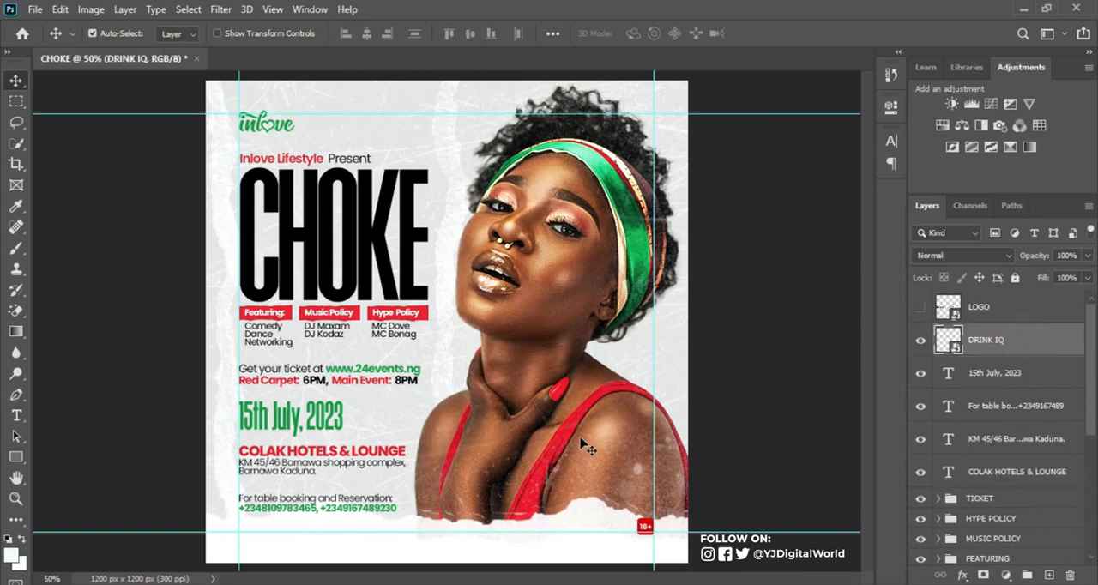
key("t")
left_click(490, 463)
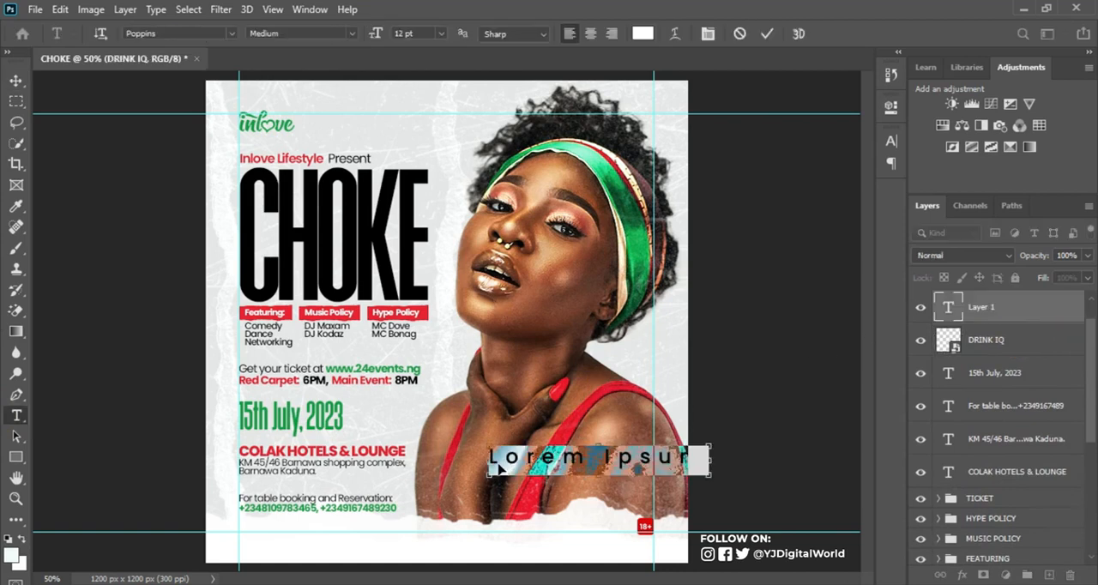
key("ctrl+v")
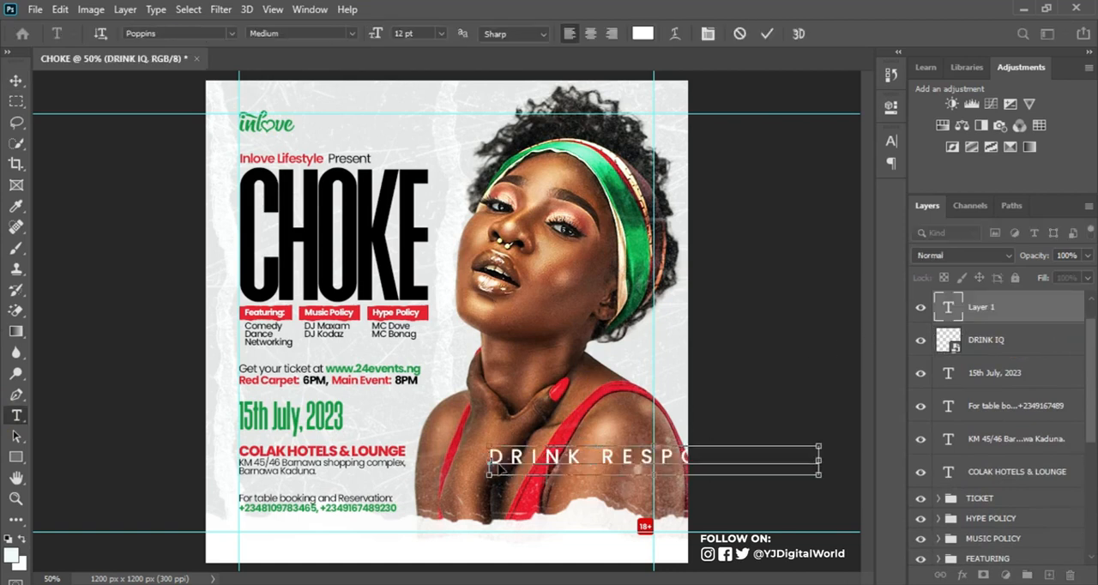
left_click(892, 140)
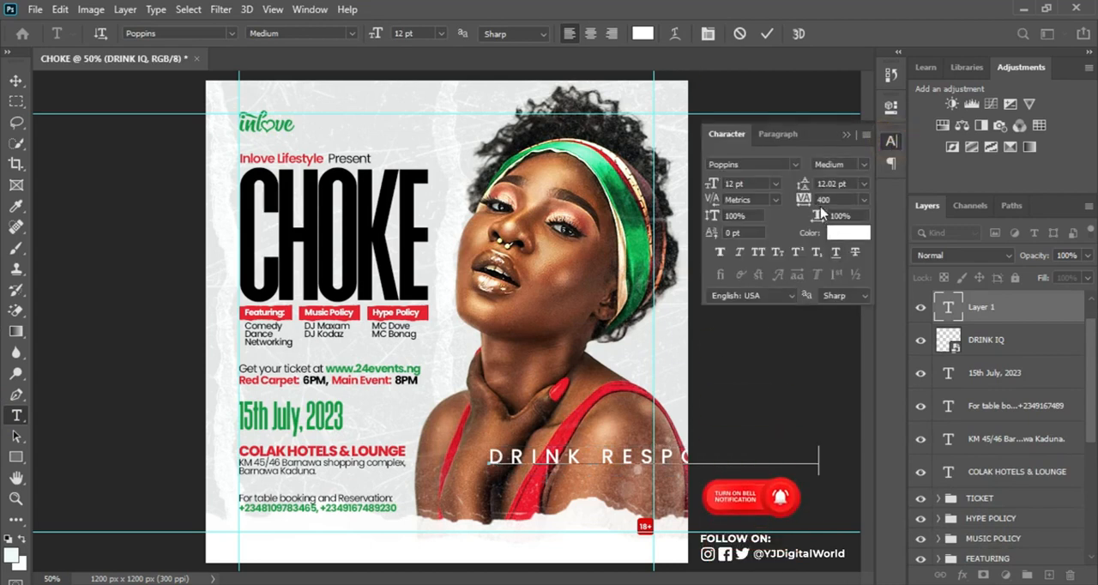
left_click(847, 136)
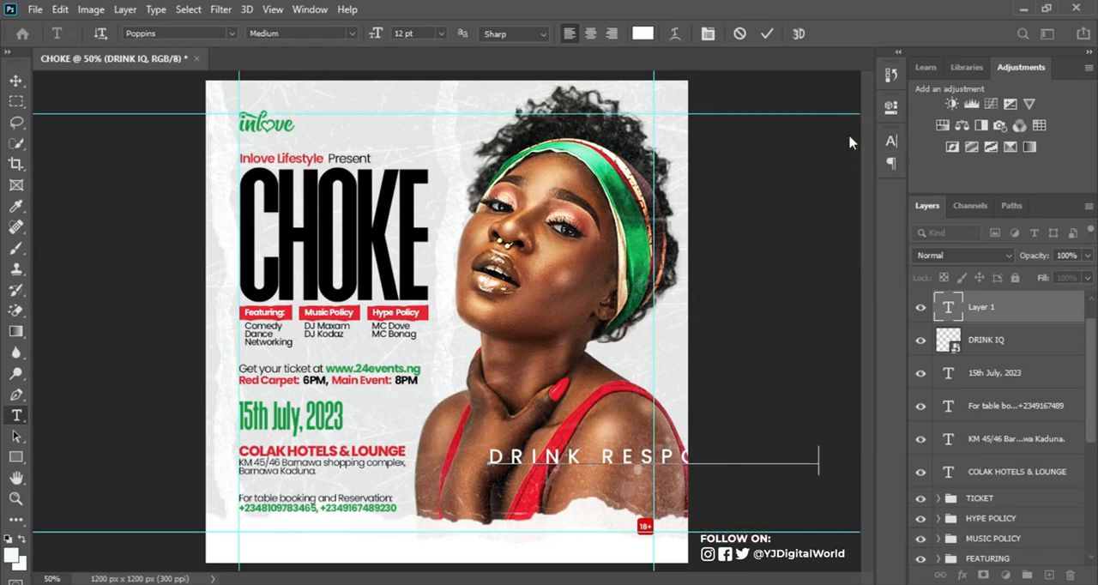
left_click(767, 34)
Step: Scale DRINK RESPONSIBLY to about 33%, rotate it 90° counter-clockwise, and place it along the right guide directly above the 18+ badge
key("ctrl+t")
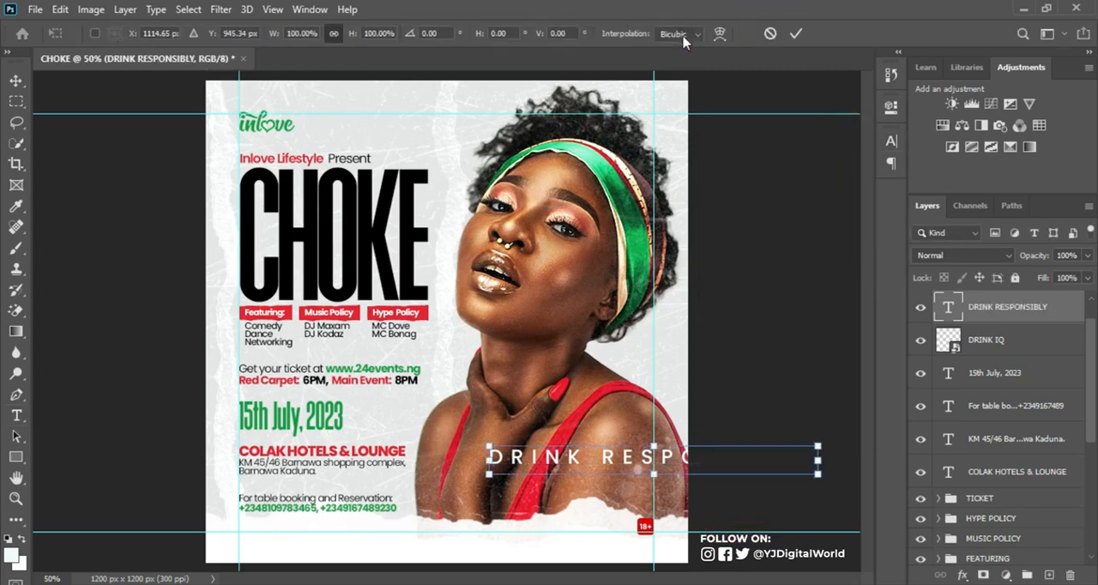
left_click_drag(817, 447, 611, 469)
right_click(599, 472)
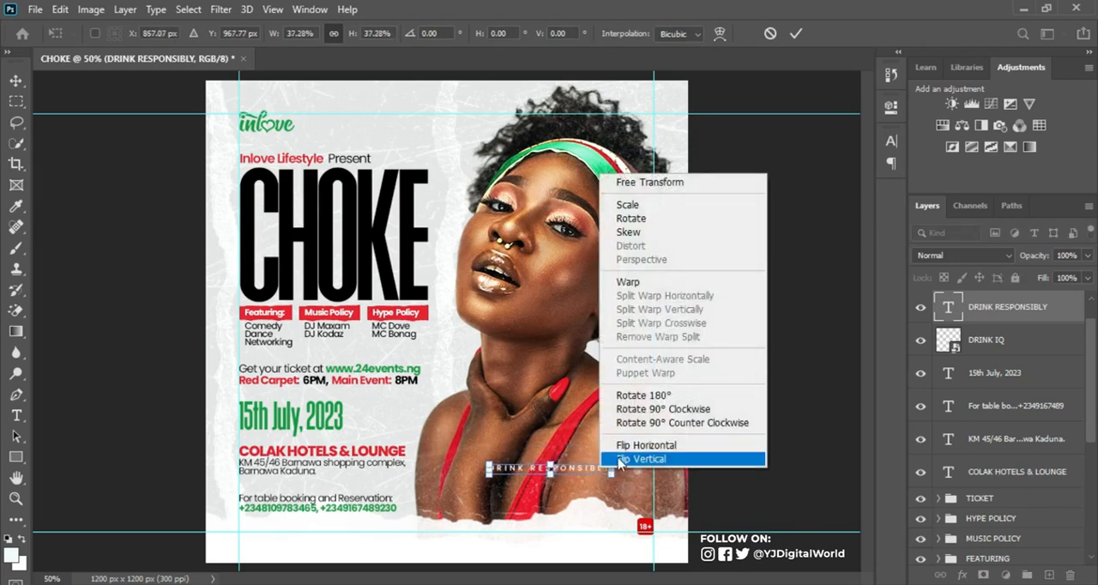
left_click(659, 424)
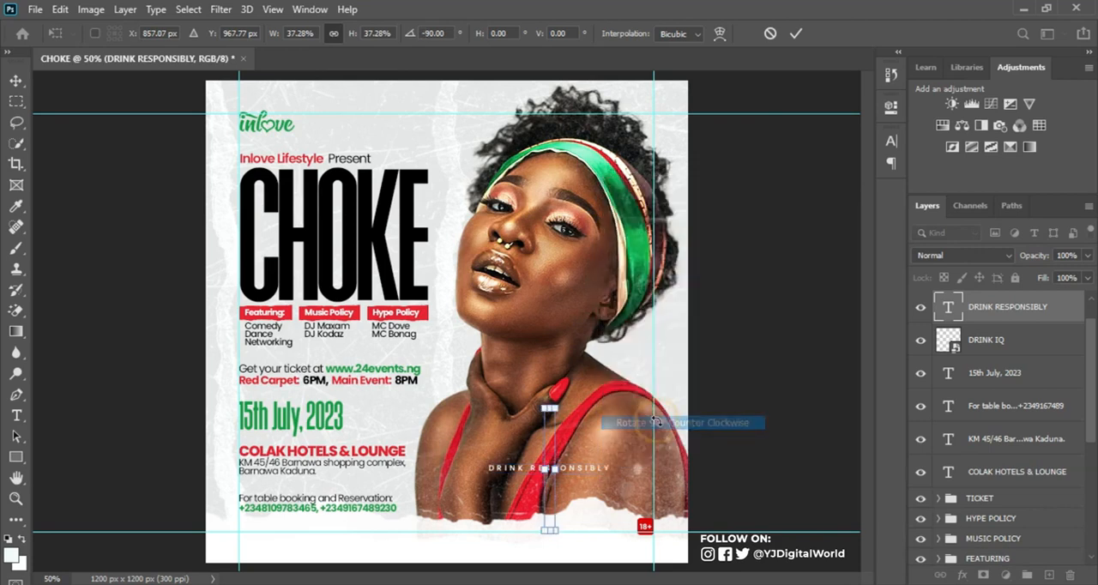
left_click_drag(553, 448, 651, 422)
left_click_drag(654, 386, 650, 400)
key("Return")
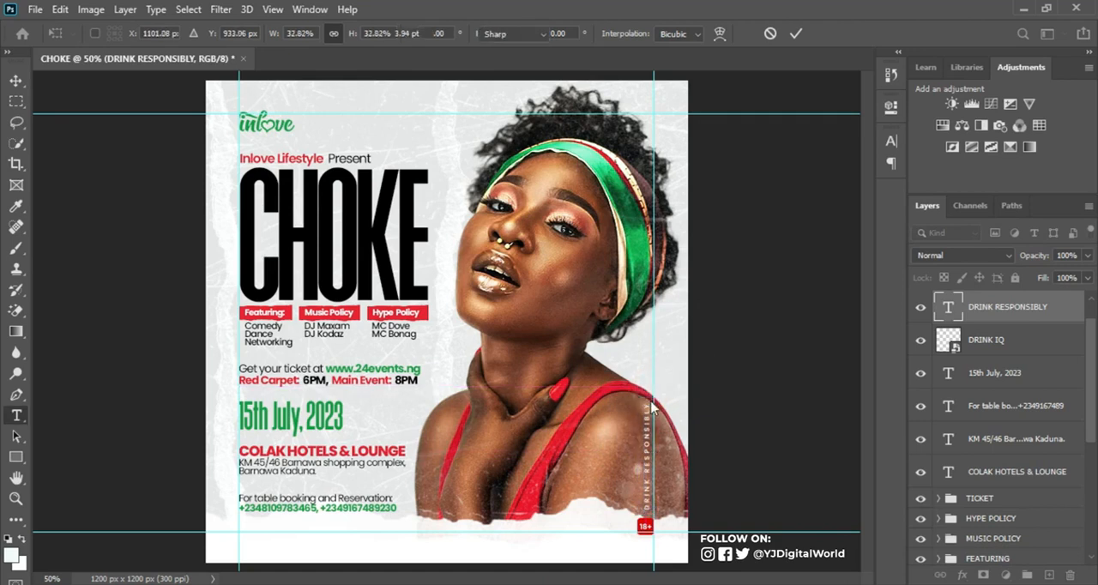
key("v")
scroll(1088, 318, "up", 1)
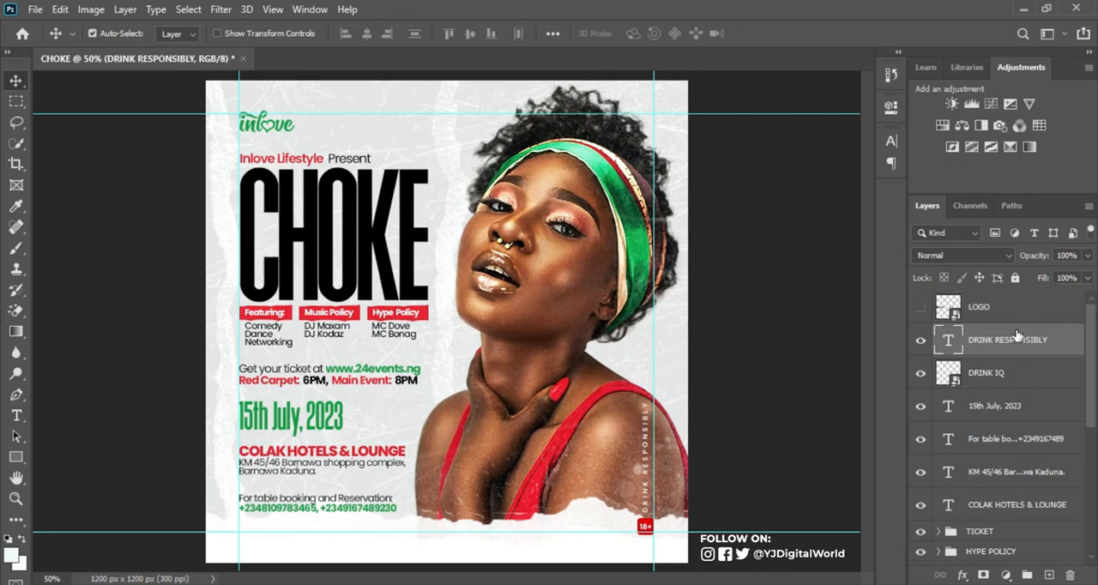
key("ctrl+semicolon")
key("ctrl+semicolon")
Step: Add a Color Lookup adjustment layer above DRINK RESPONSIBLY and set its 3D LUT to 2Strip.look
left_click(1006, 575)
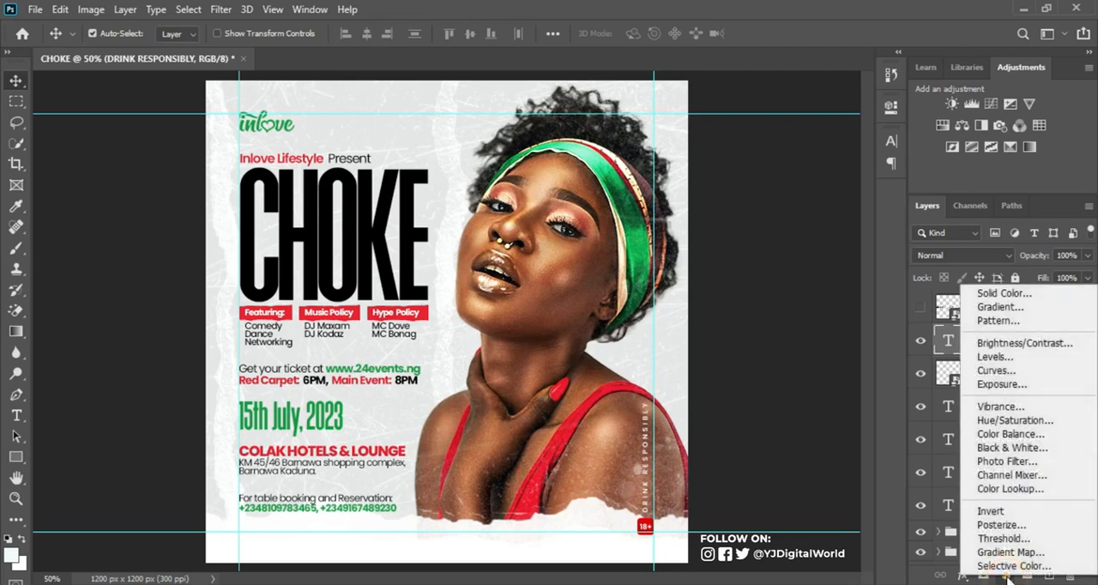
left_click(1021, 490)
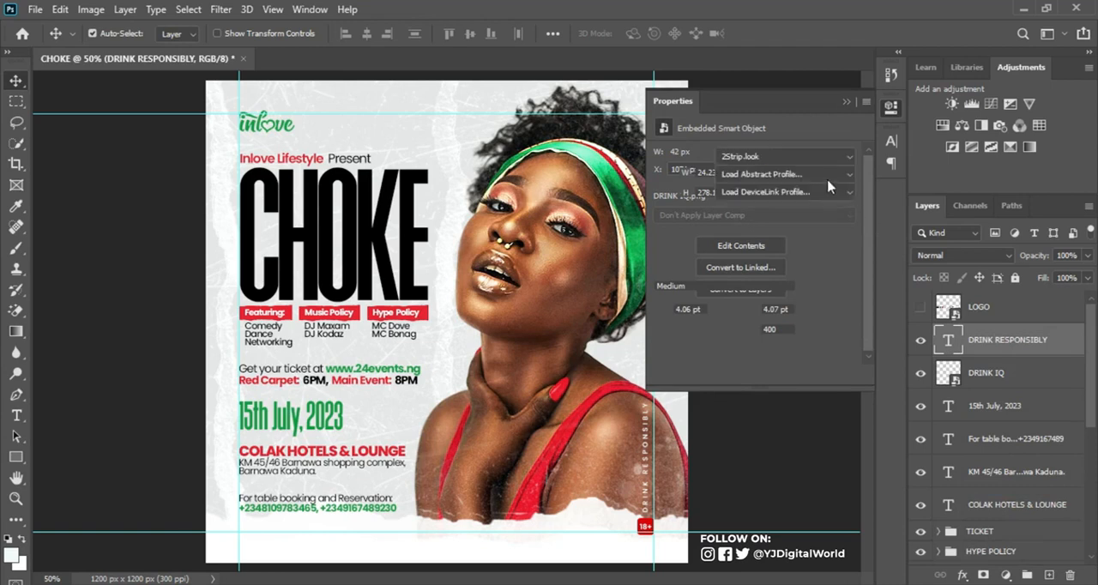
left_click(842, 158)
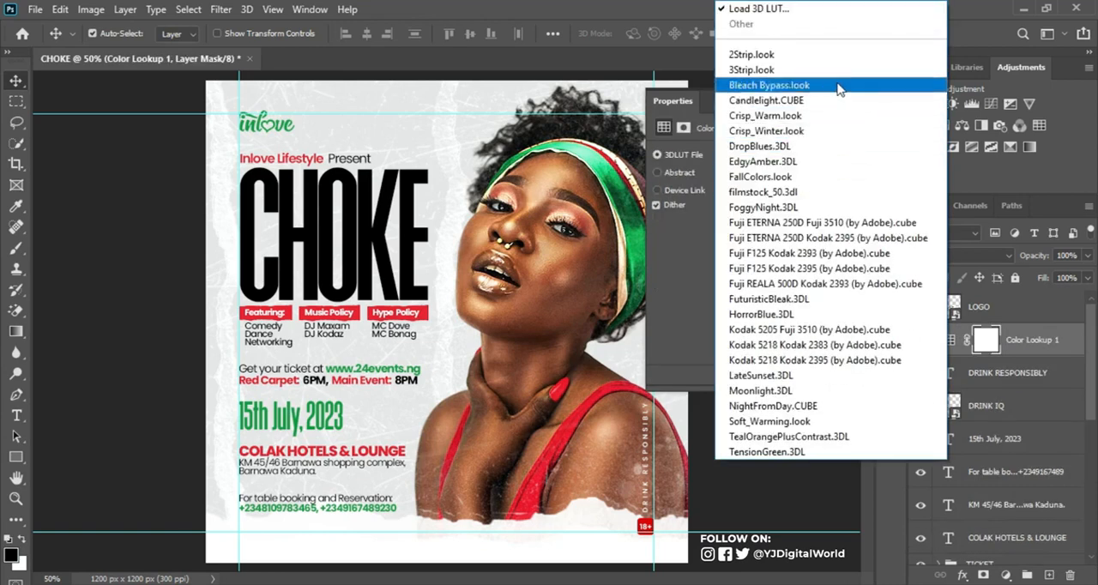
left_click(831, 45)
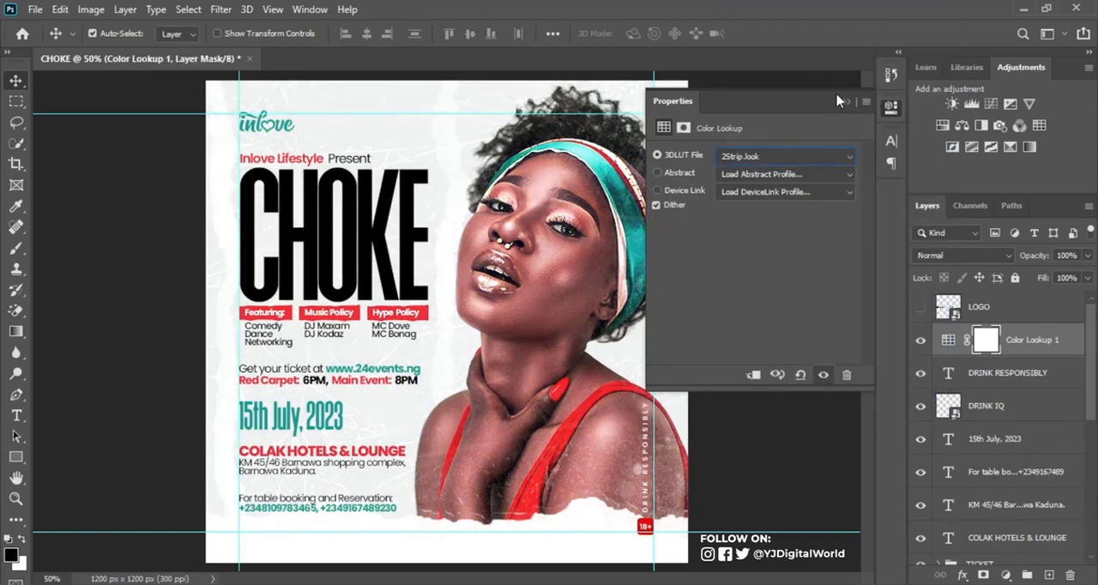
Step: Preview other 3D LUTs on the Color Lookup layer, including Crisp_Warm.look and FallColors.look, and set it back to 2Strip.look
key("Down")
key("Down")
key("Down")
key("Down")
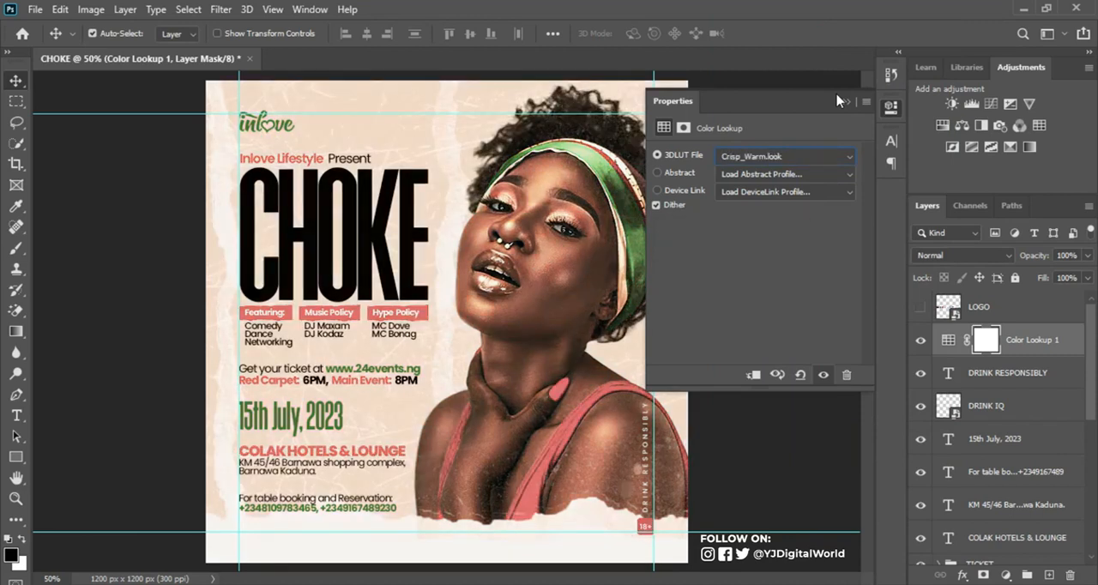
key("Down")
key("Down")
key("Down")
key("Down")
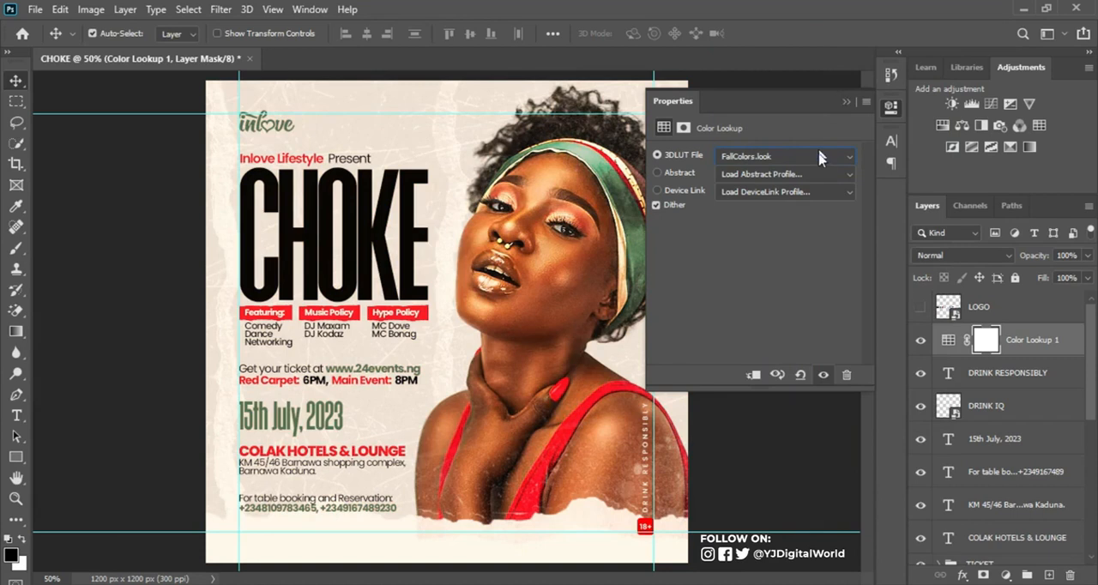
left_click(849, 156)
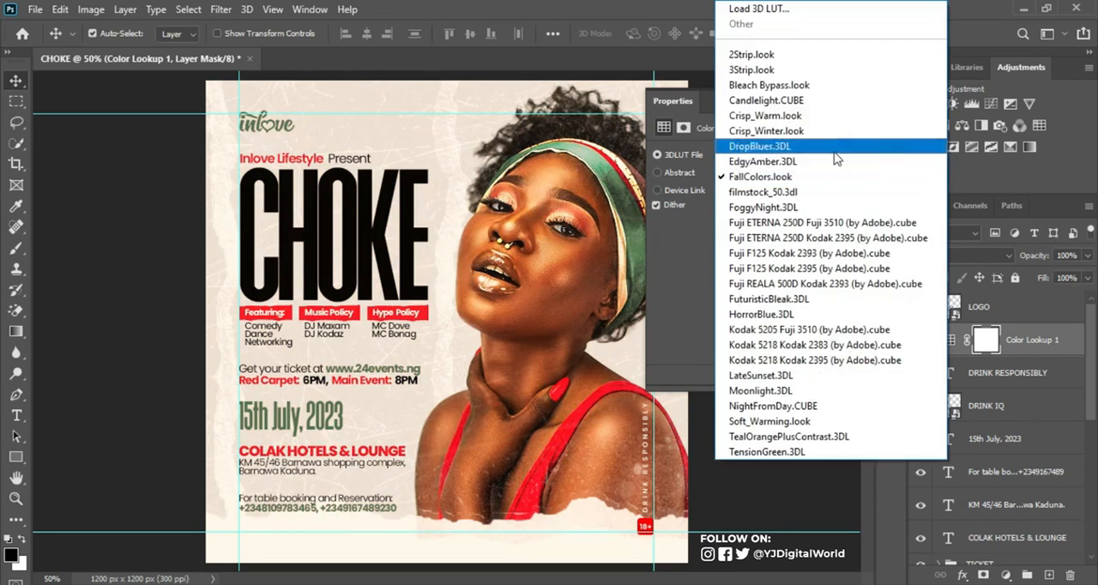
left_click(852, 54)
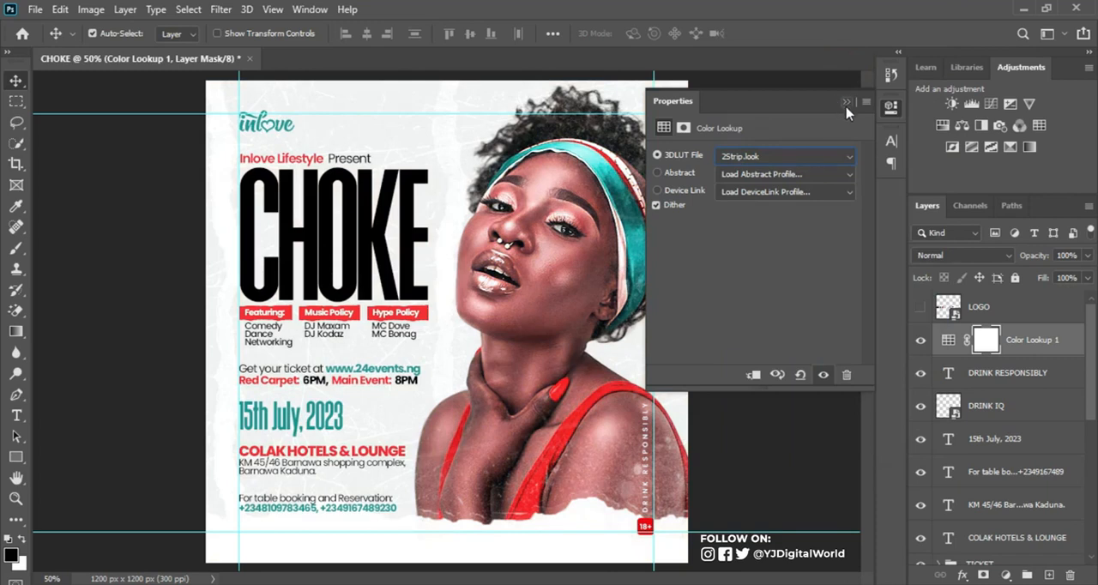
left_click(846, 103)
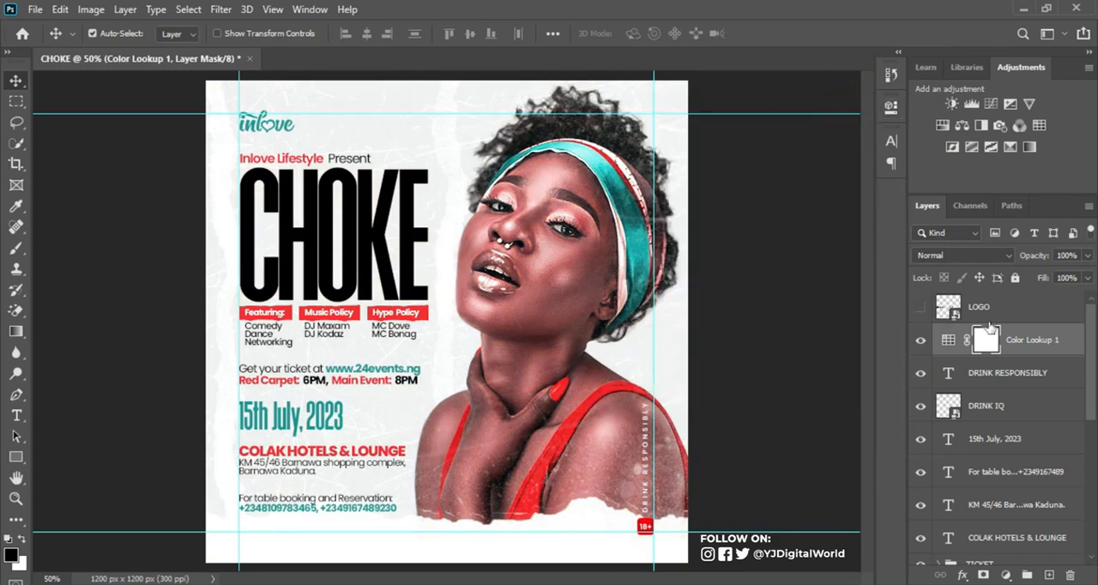
Step: Show the LOGO layer, scale the sponsor logo row down, and place it in the white strip beside the 18+ badge
left_click(921, 307)
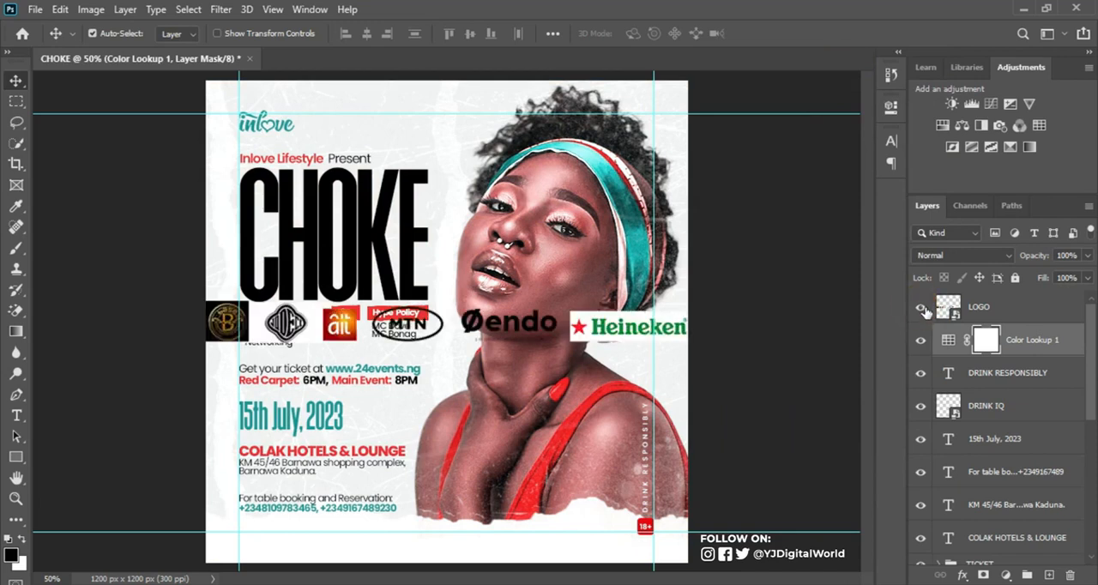
left_click(1020, 307)
key("ctrl+t")
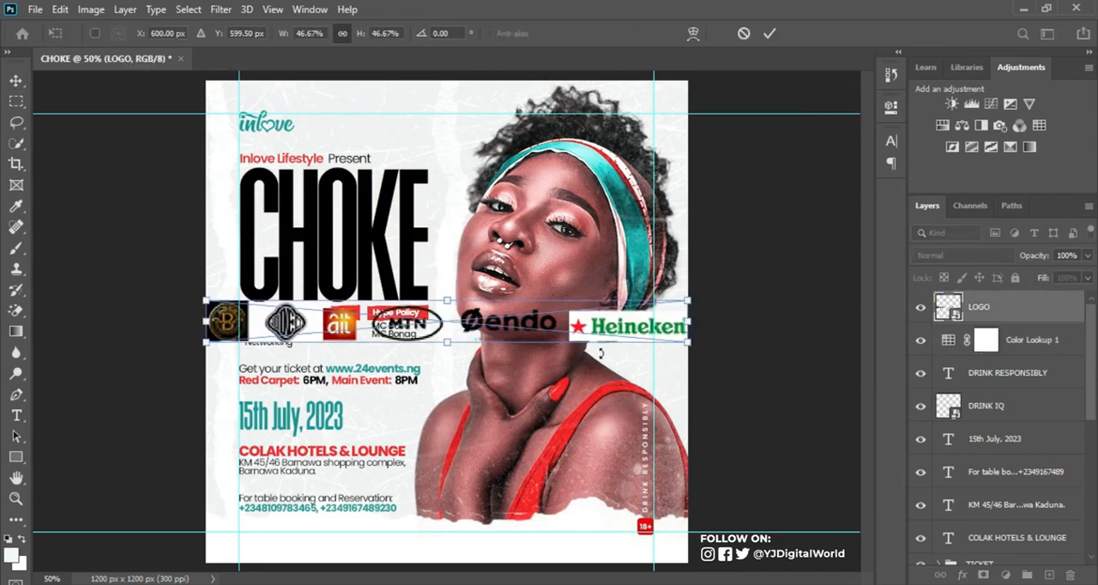
left_click_drag(688, 342, 481, 317)
left_click_drag(604, 512, 632, 551)
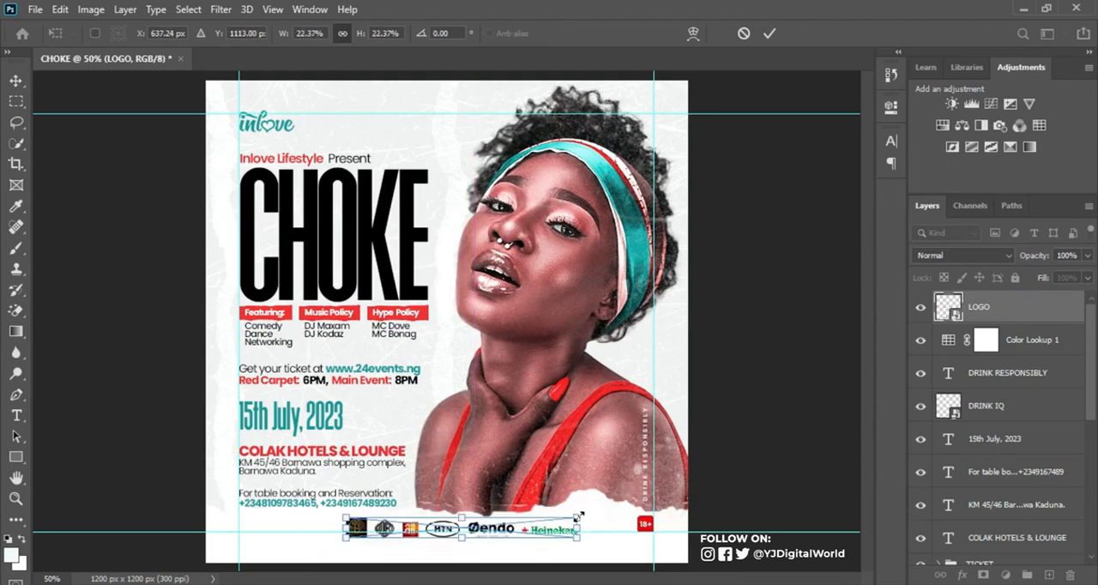
key("Return")
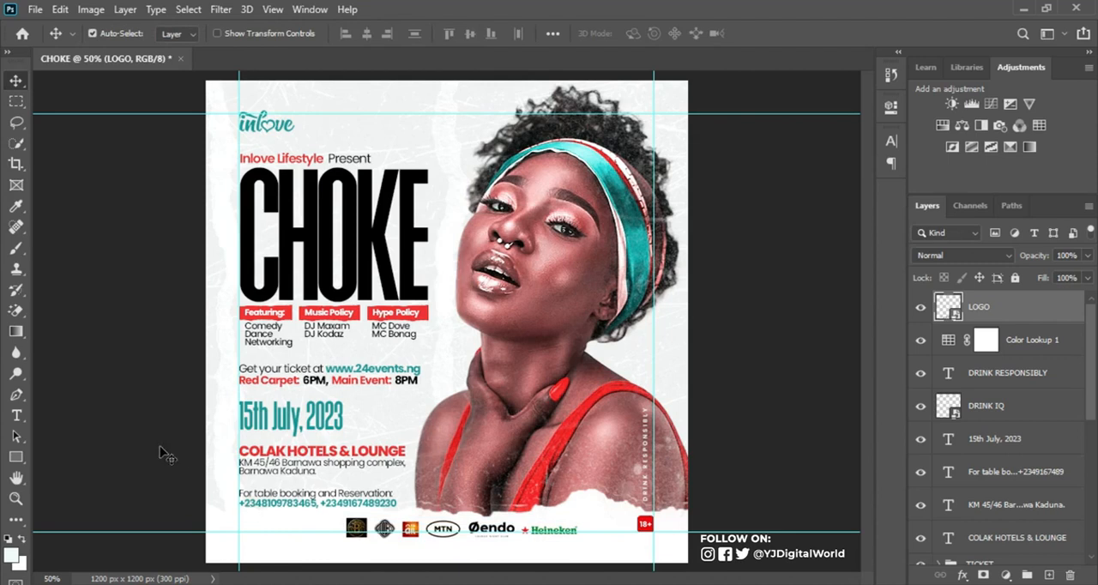
Step: Add the text "Sponsored by:" on a layer above LOGO in 12 pt Poppins Medium
left_click(16, 416)
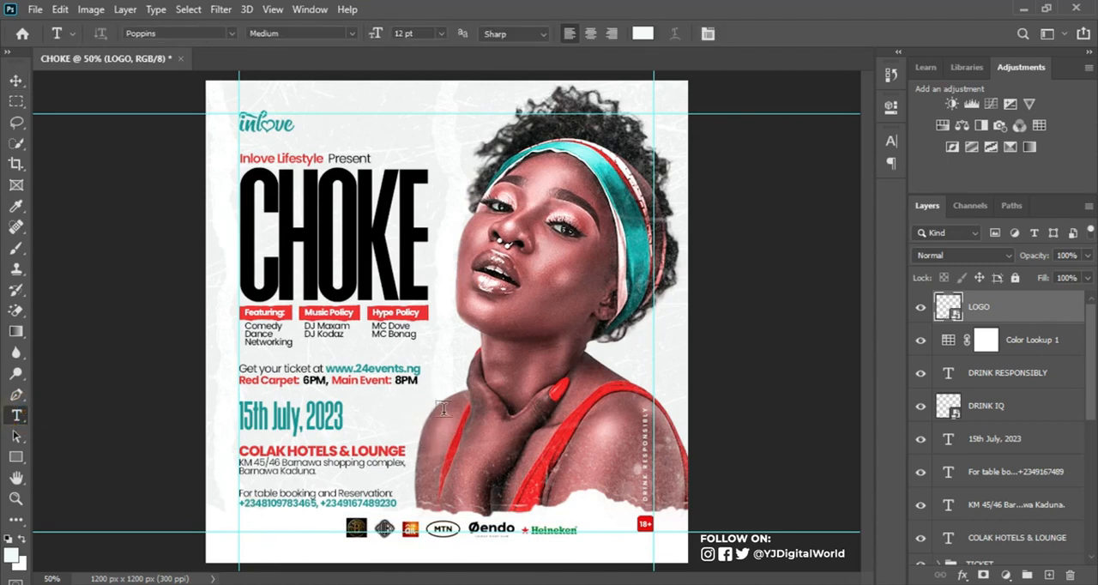
left_click(446, 414)
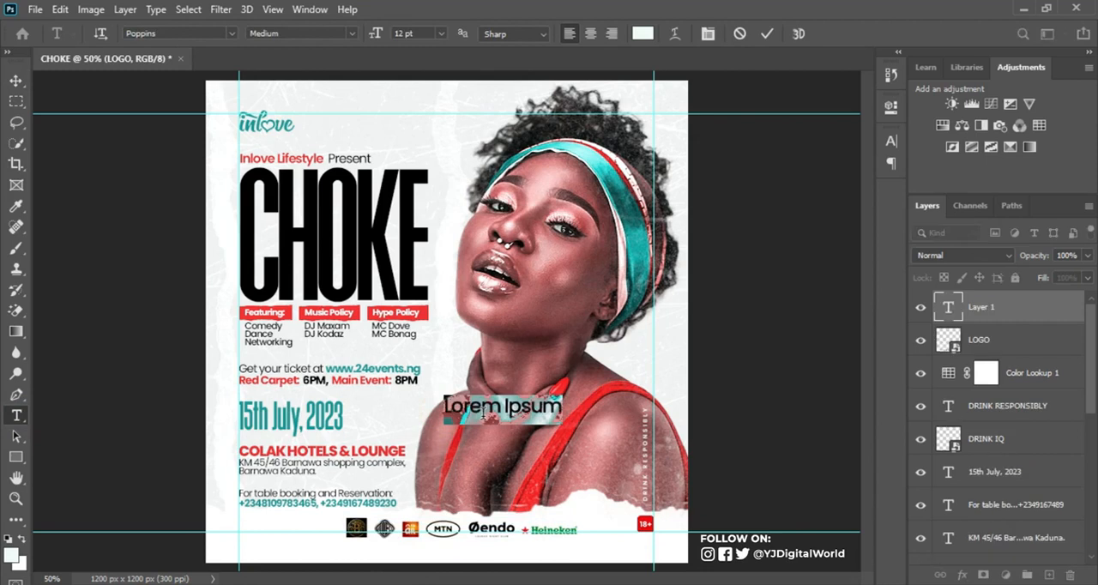
type("SP")
type("po")
type("ns")
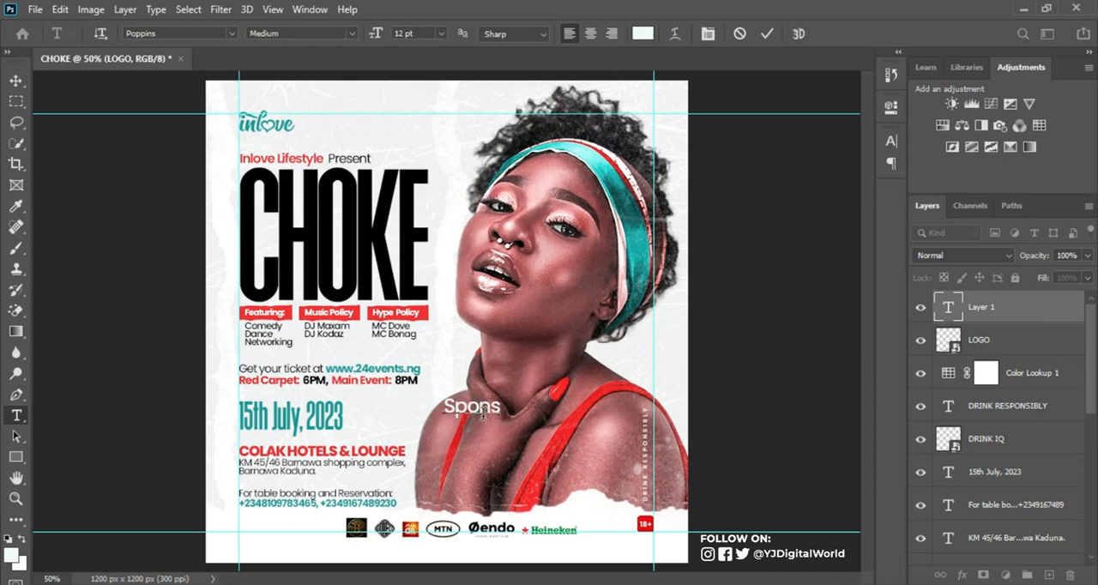
type("ored by")
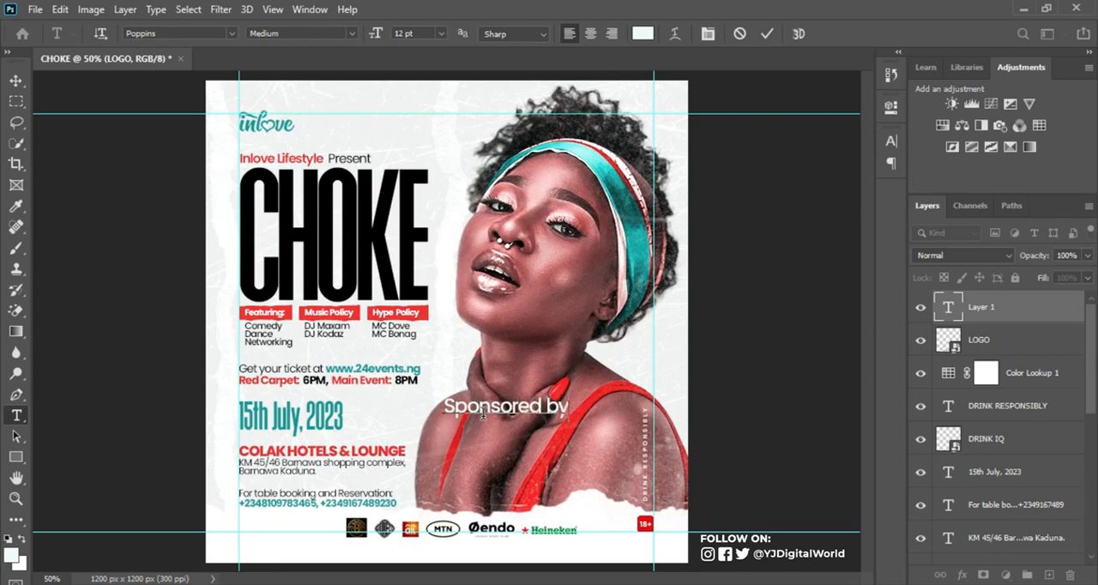
type(":")
key("ctrl+Return")
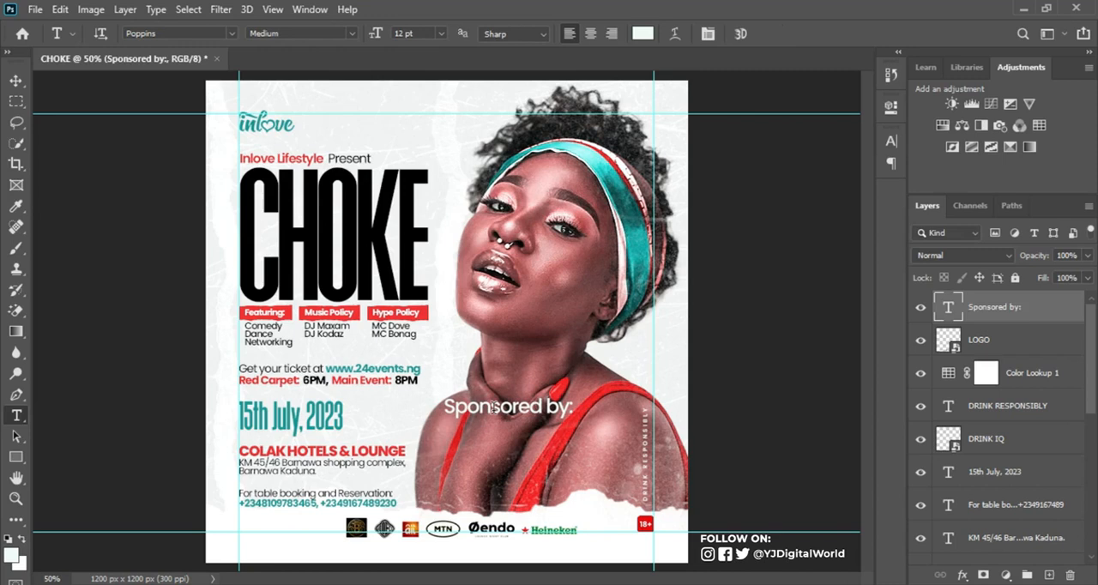
Step: Set the Sponsored by: text to black (000000) and its font style to SemiBold
left_click(892, 140)
left_click(847, 233)
left_click(672, 335)
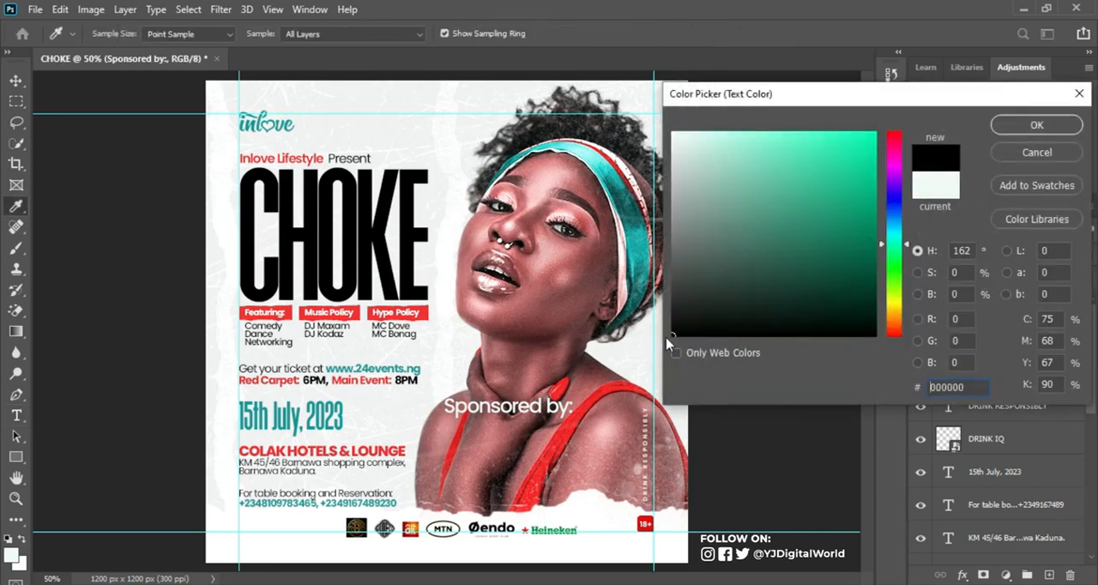
left_click(1032, 125)
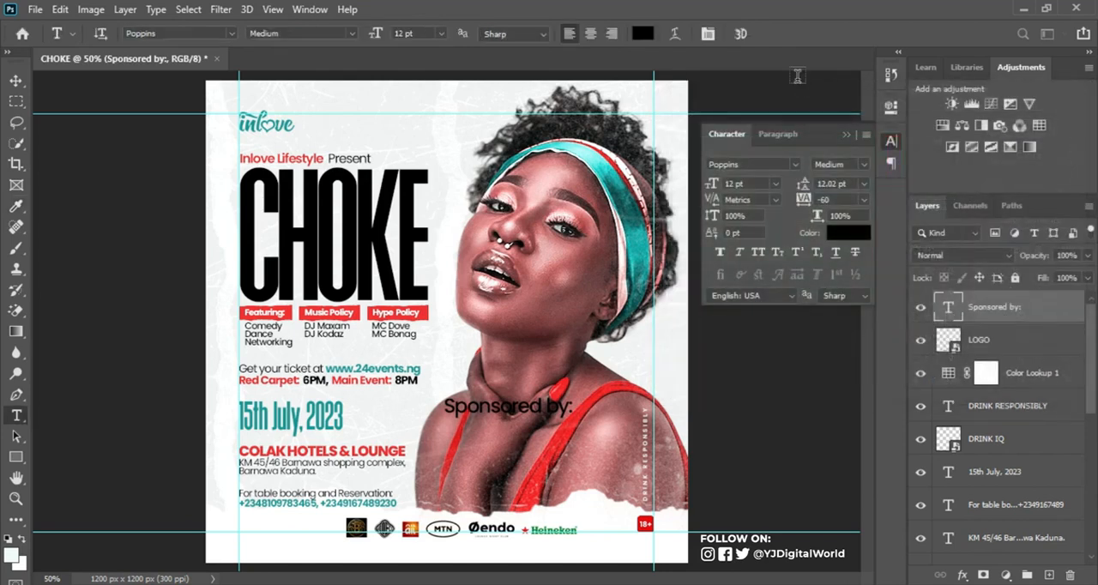
left_click(856, 165)
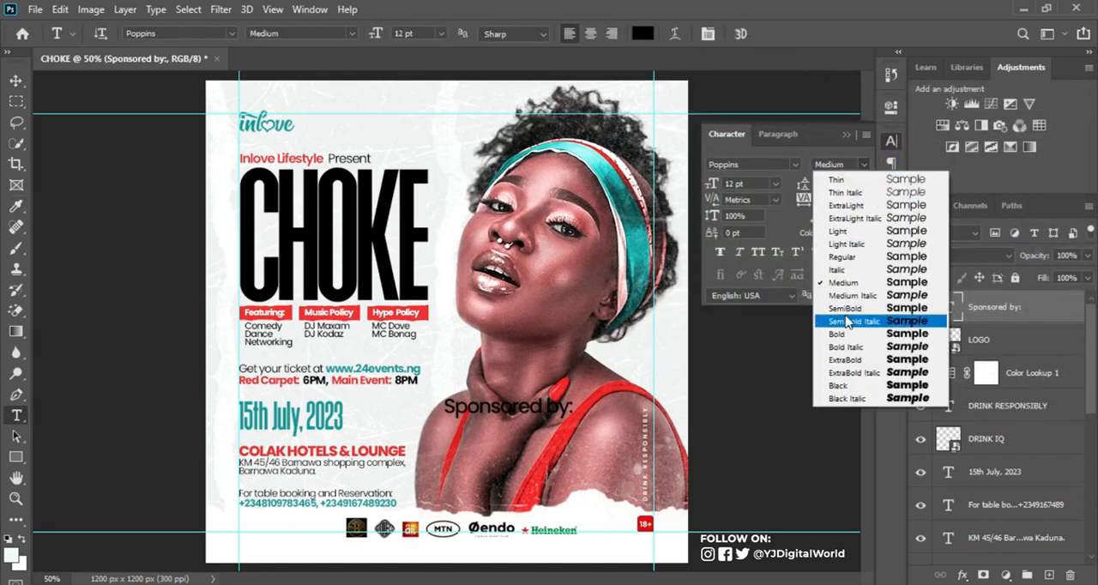
left_click(826, 302)
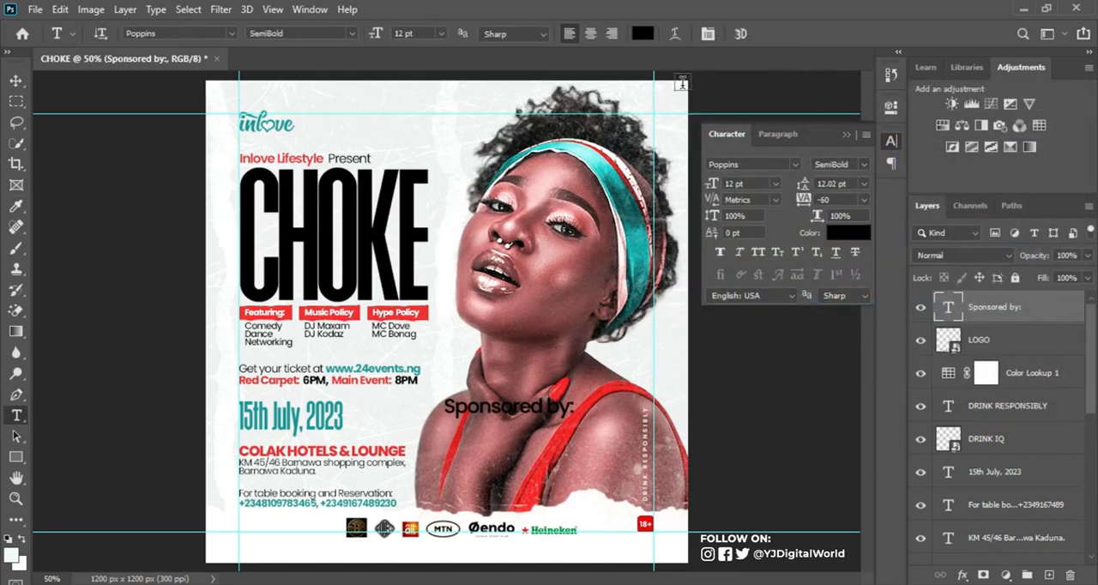
Step: Scale Sponsored by: down to about 6.5 pt, place it just before the sponsor logos in line with the text column, and hide the guides
left_click(17, 81)
key("ctrl+t")
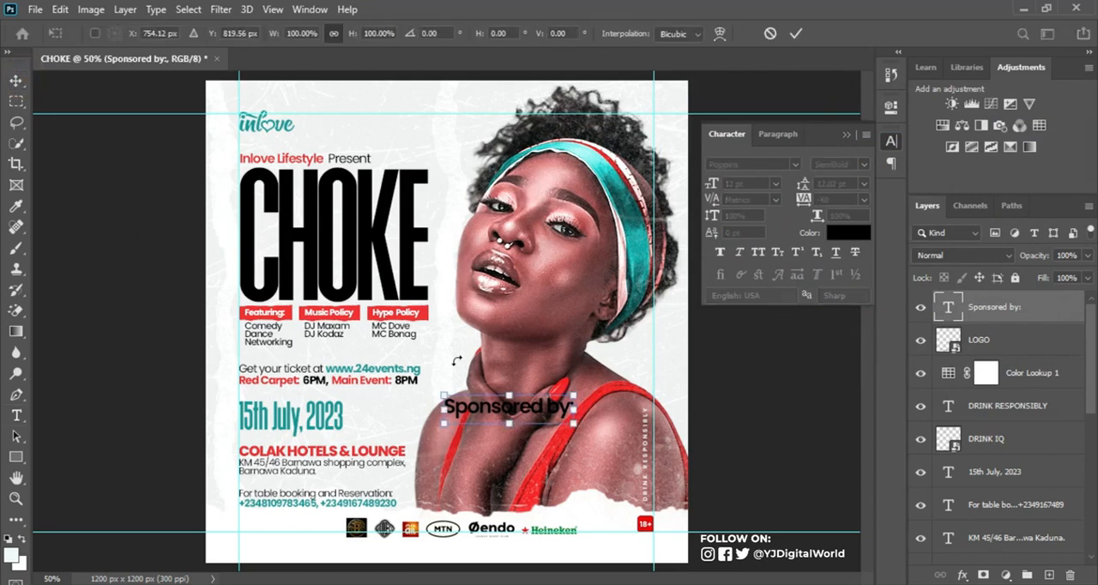
left_click_drag(572, 423, 300, 533)
key("Return")
key("ctrl+semicolon")
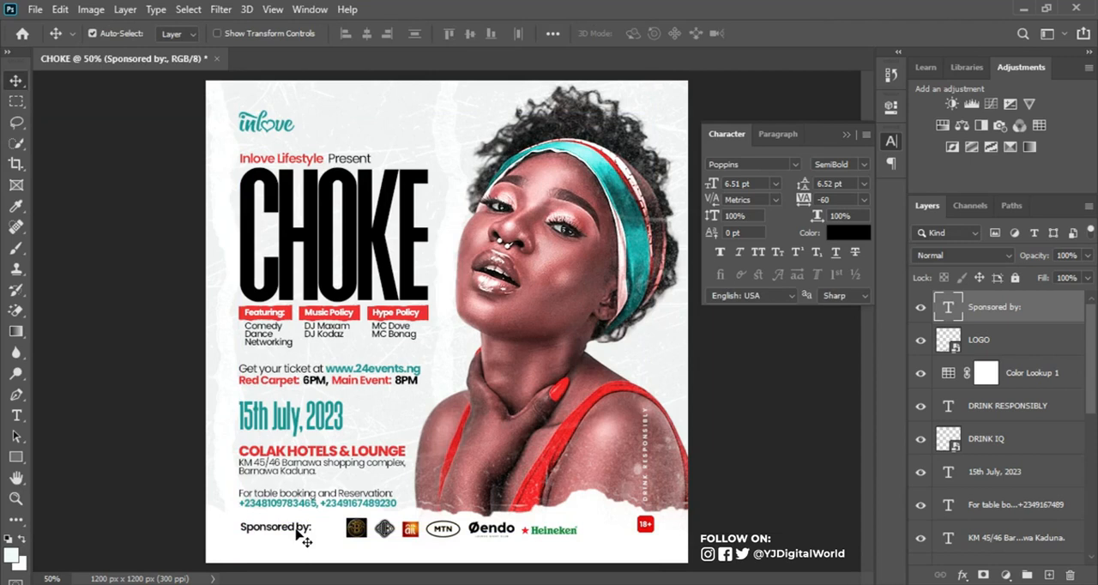
left_click(846, 135)
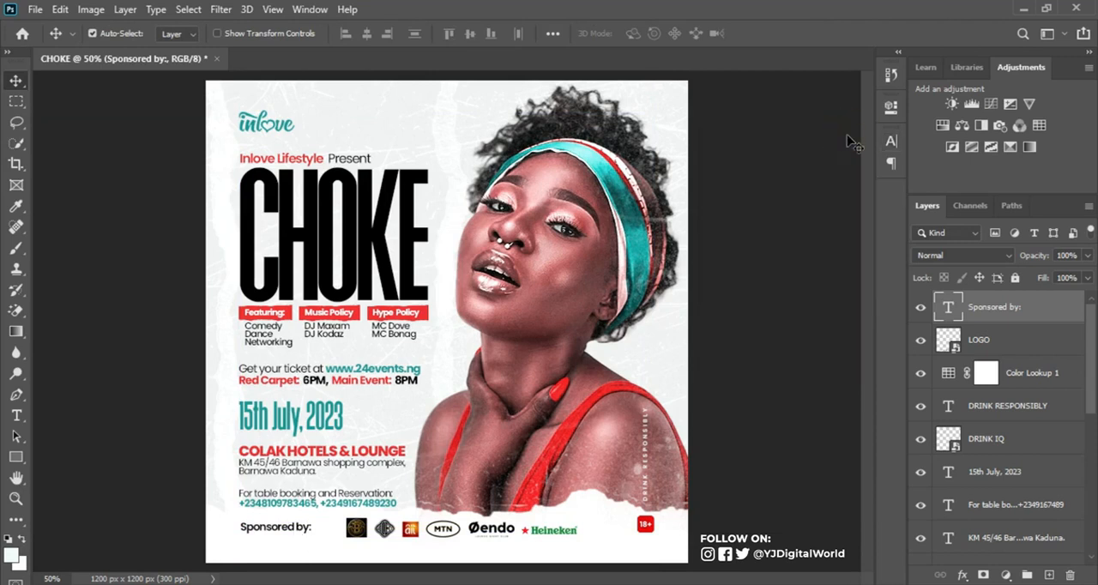